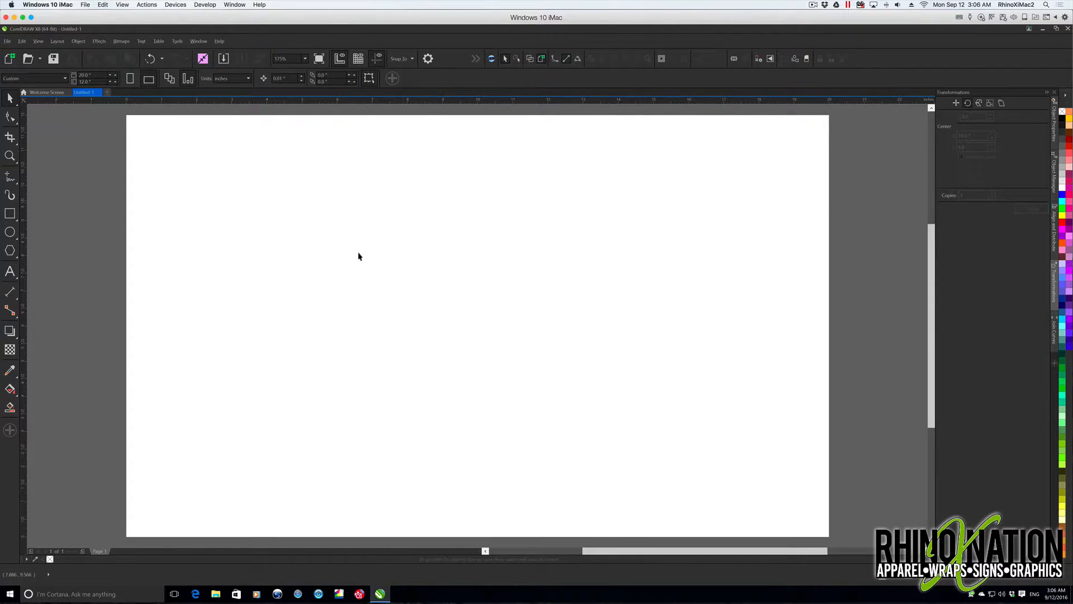
# Step: Draw a circle about 4.78 in across near the page's centre, and give it a yellow (#FFCC00) fill with no outline
pyautogui.click(13, 236)
pyautogui.click(53, 233)
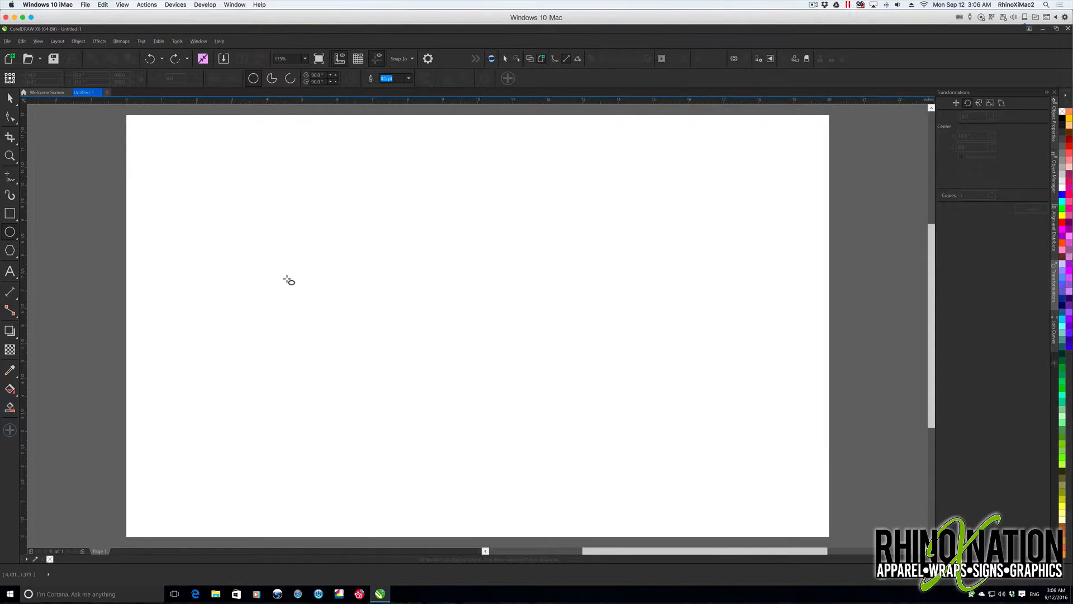
pyautogui.moveTo(267, 258)
pyautogui.mouseDown()
pyautogui.moveTo(349, 340)
pyautogui.moveTo(386, 291)
pyautogui.moveTo(470, 324)
pyautogui.mouseUp()
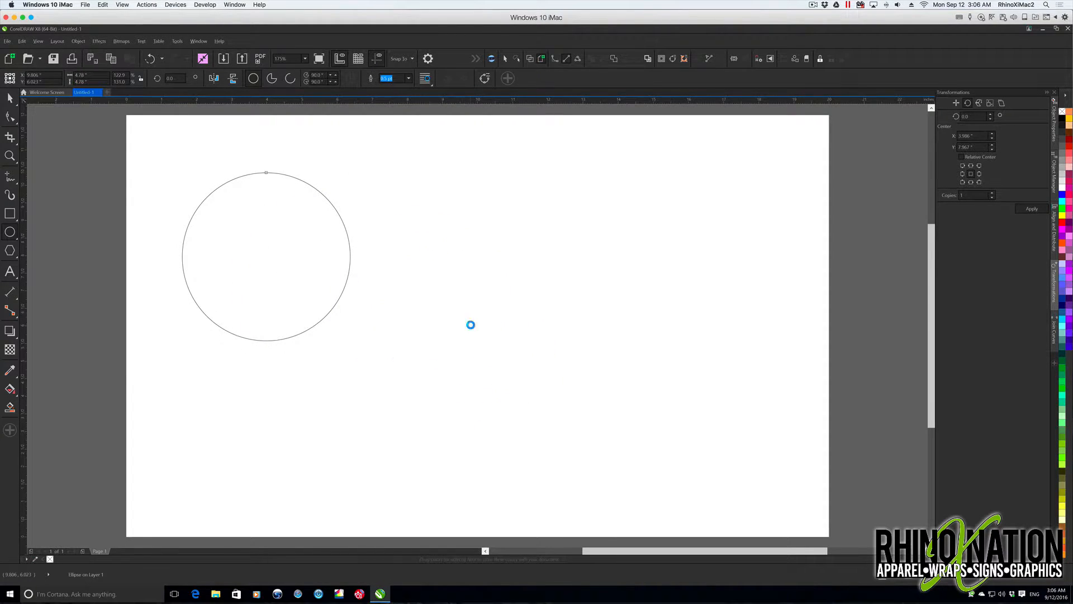
pyautogui.click(1069, 120)
pyautogui.rightClick(1063, 110)
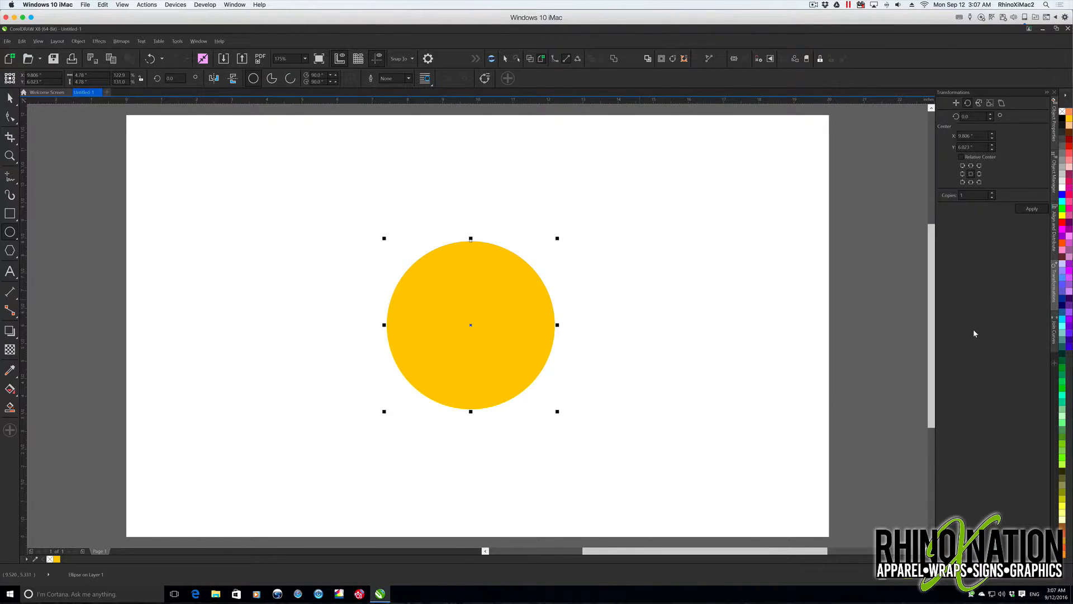
# Step: Give the yellow circle a dashed outline with a width of 36 pt
pyautogui.click(1054, 170)
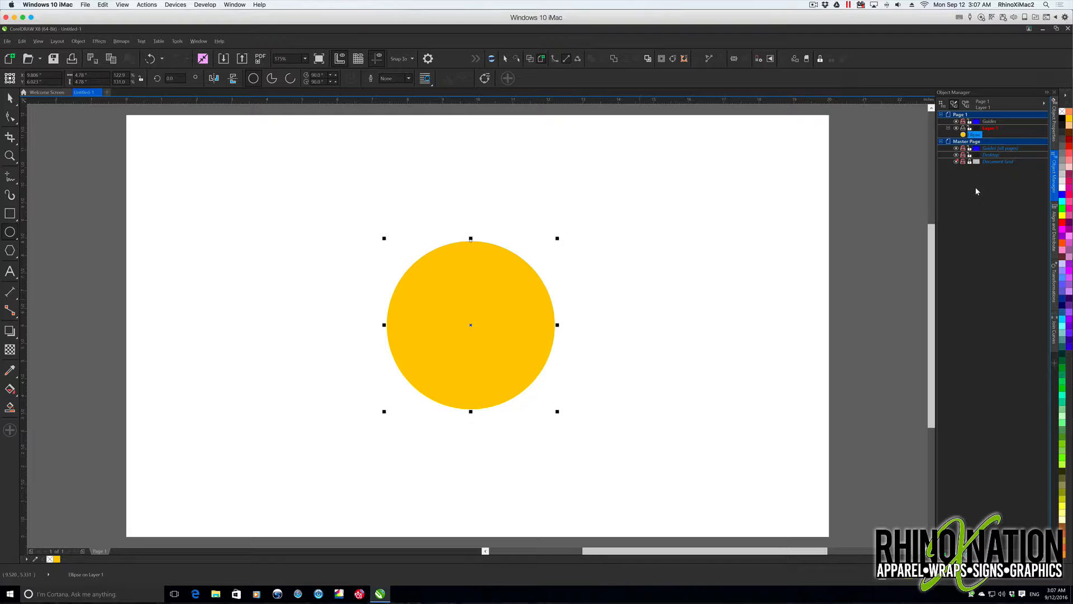
pyautogui.click(1055, 128)
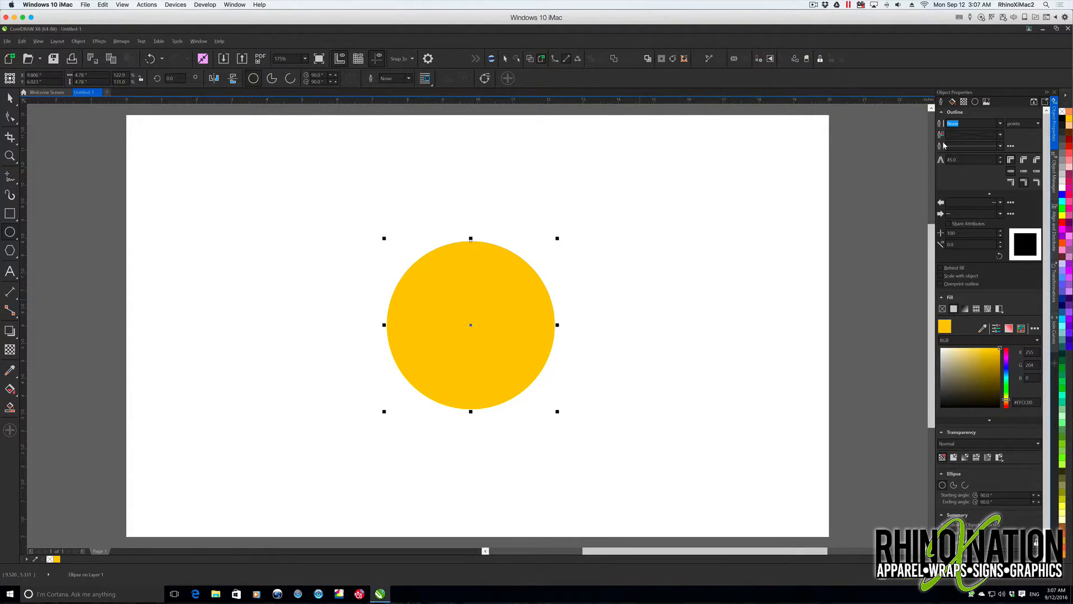
pyautogui.click(999, 146)
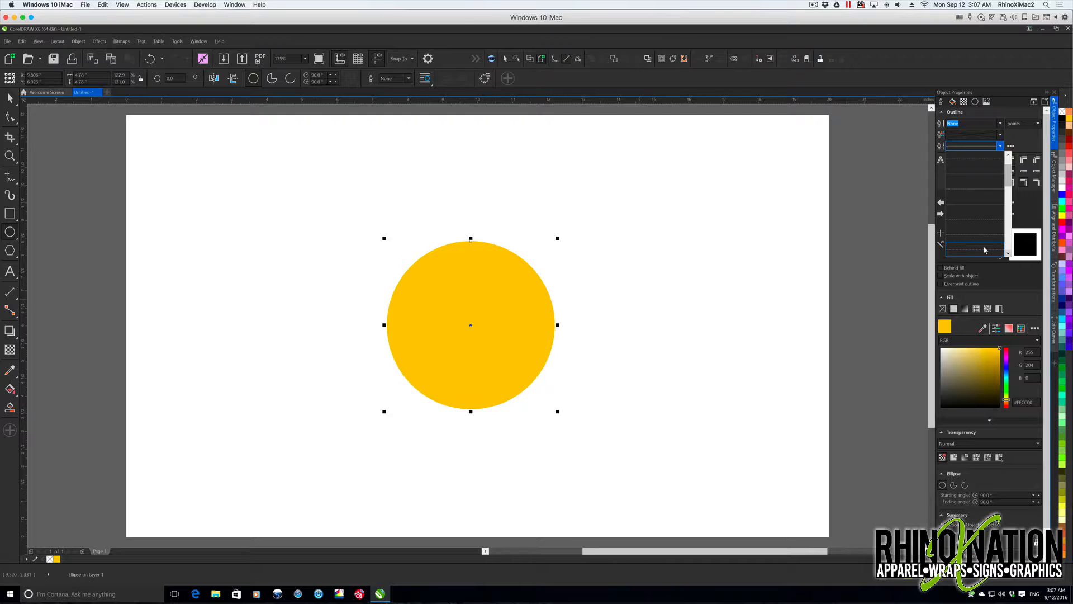
pyautogui.click(1001, 250)
pyautogui.click(1000, 124)
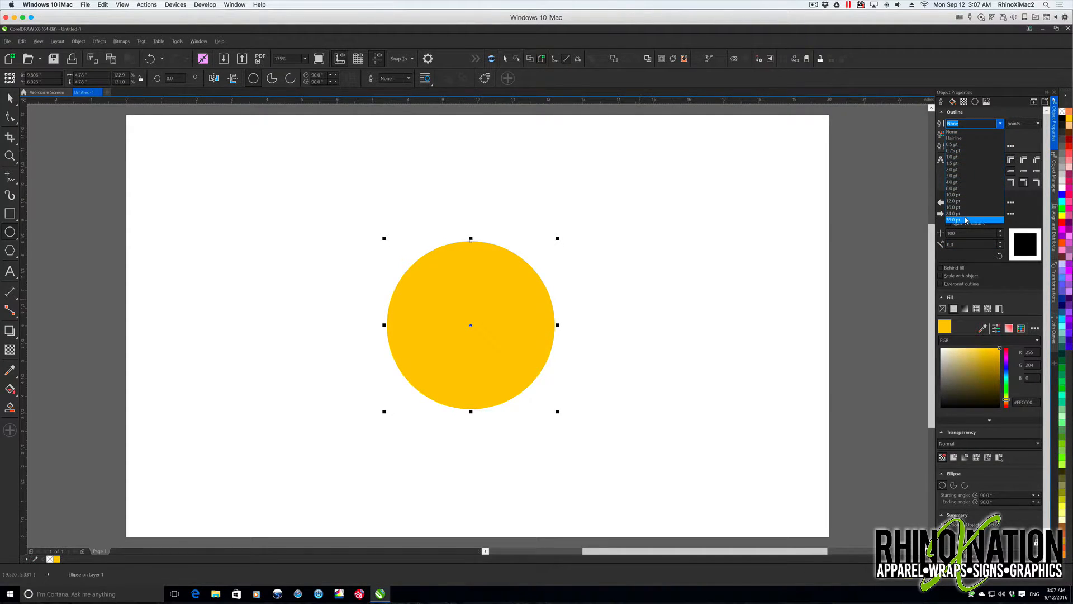
pyautogui.click(966, 220)
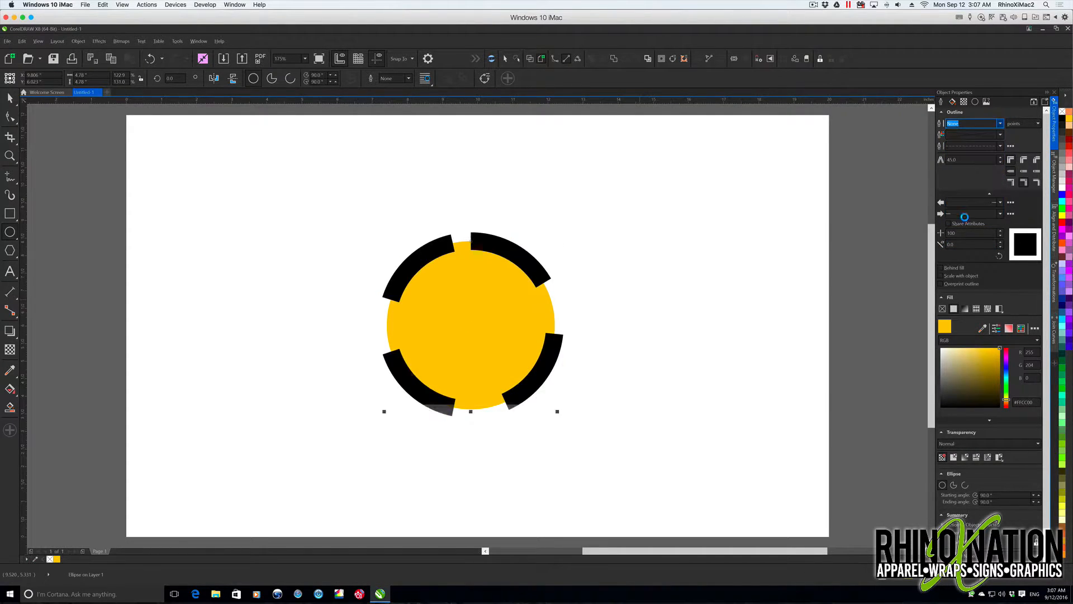
# Step: Replace the outline's line style with short, evenly spaced dashes, and position the outline outside the circle's edge
pyautogui.click(1011, 145)
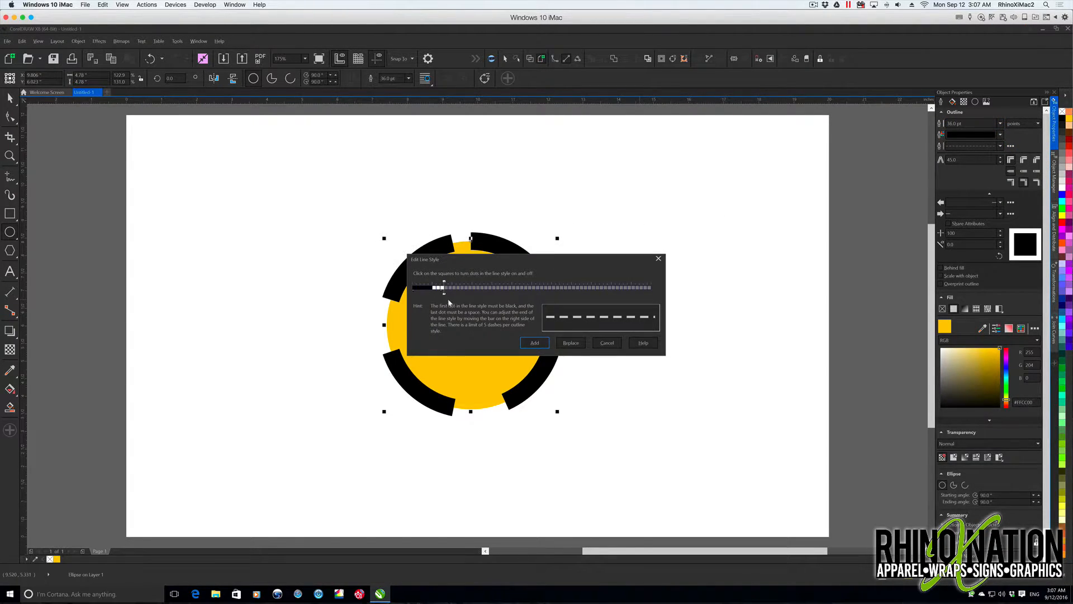
pyautogui.click(418, 288)
pyautogui.moveTo(443, 289); pyautogui.dragTo(421, 290)
pyautogui.click(569, 344)
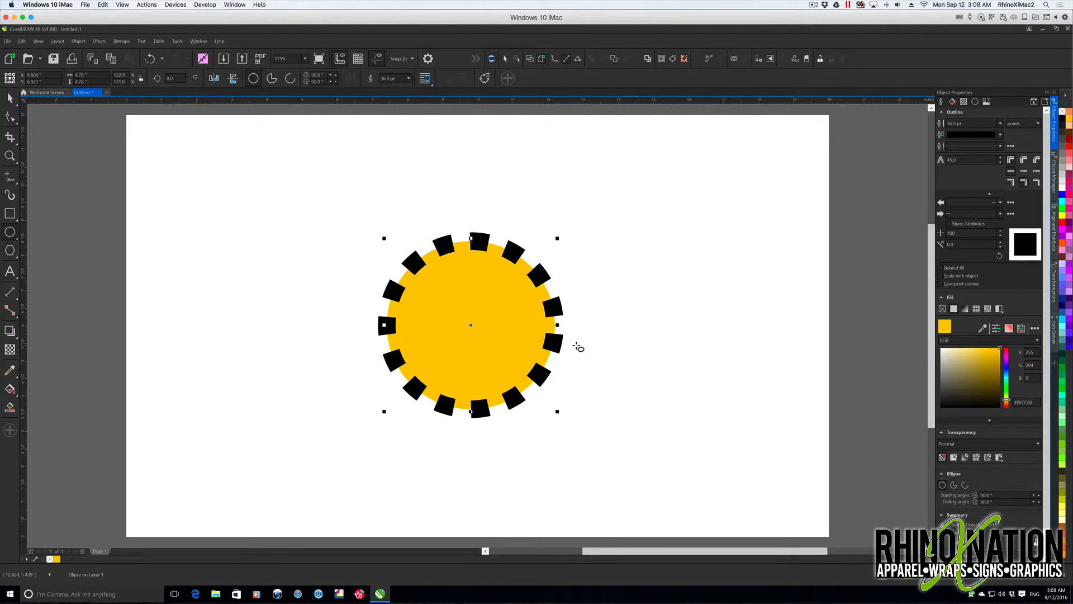
pyautogui.click(1010, 181)
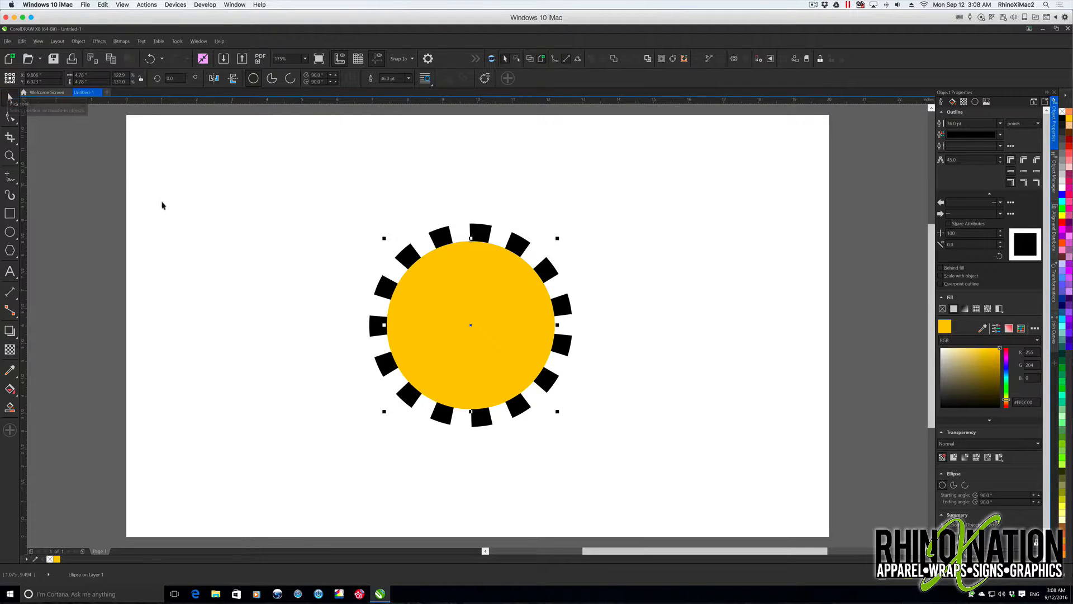
# Step: Convert the dashed outline to an object, and enlarge the yellow circle to about 4.9 in so it overlaps the teeth
pyautogui.click(78, 41)
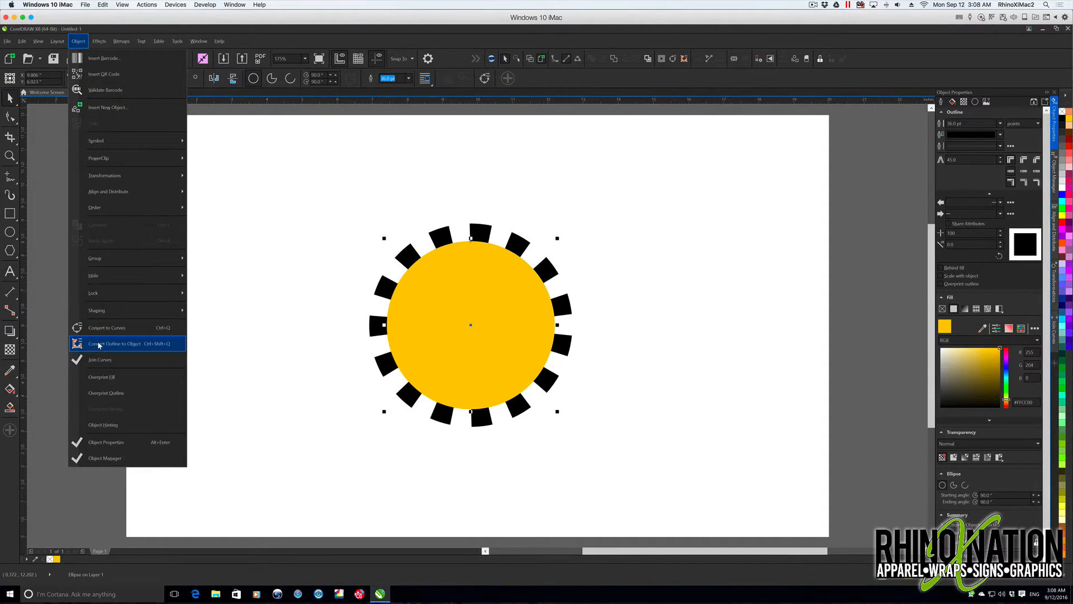
pyautogui.click(128, 345)
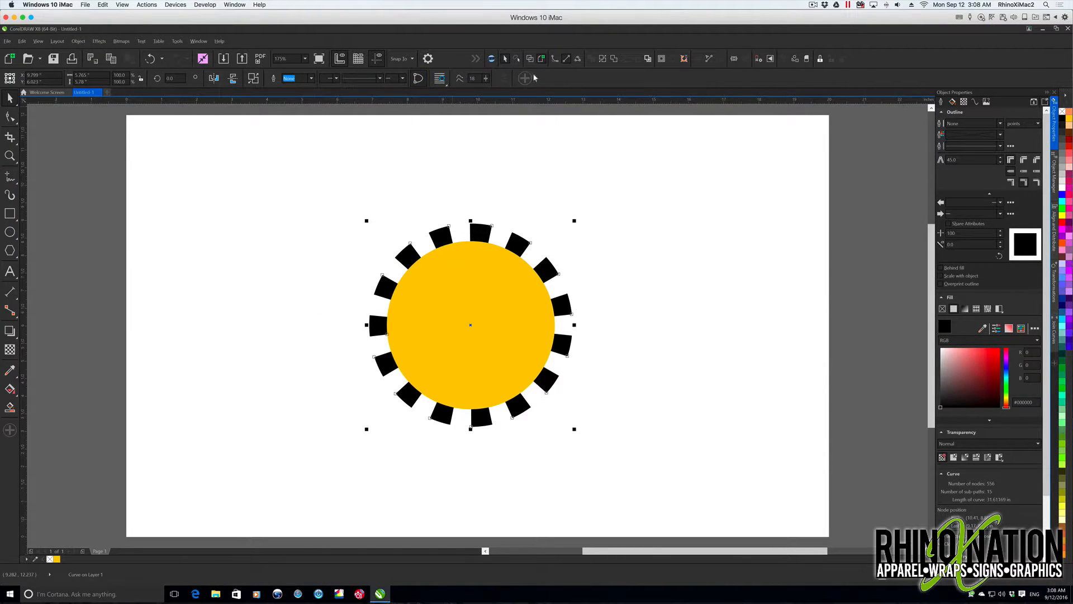
pyautogui.hotkey('shift', 'F9')
pyautogui.click(425, 223)
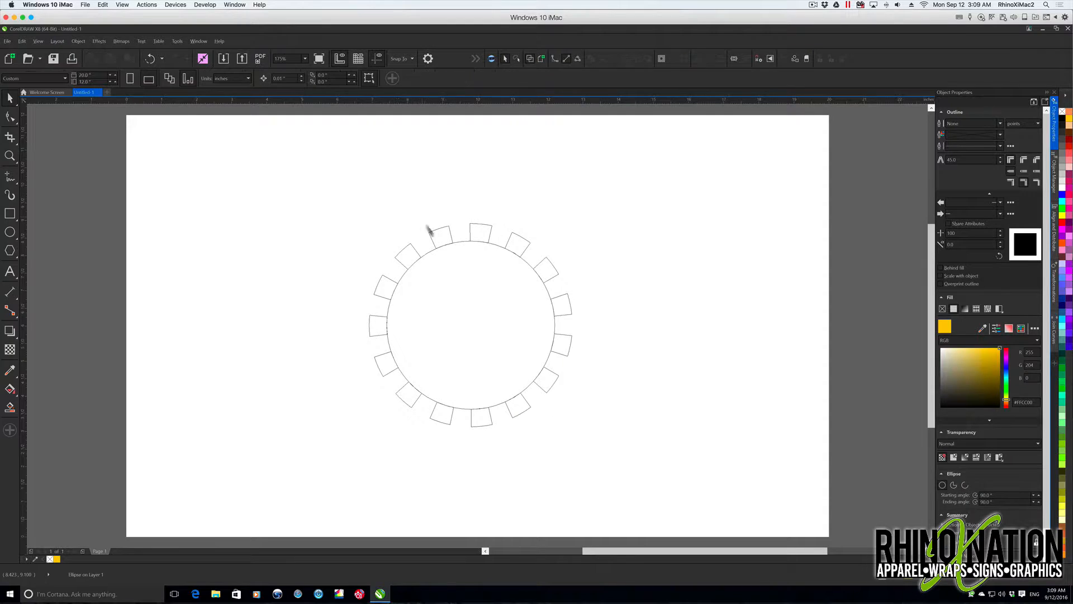
pyautogui.click(431, 250)
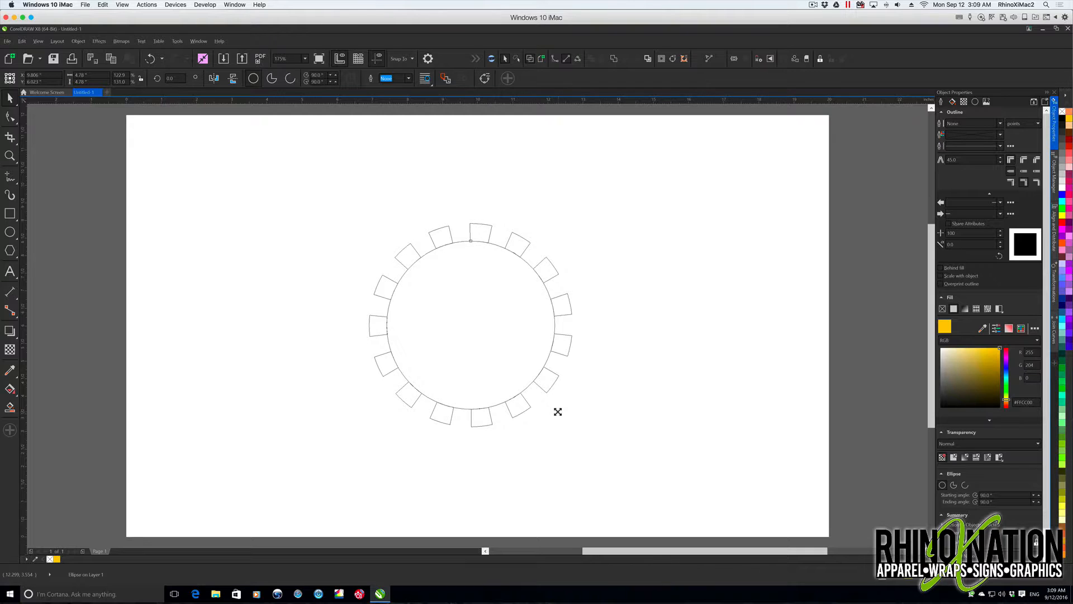
pyautogui.moveTo(558, 412); pyautogui.dragTo(559, 414)
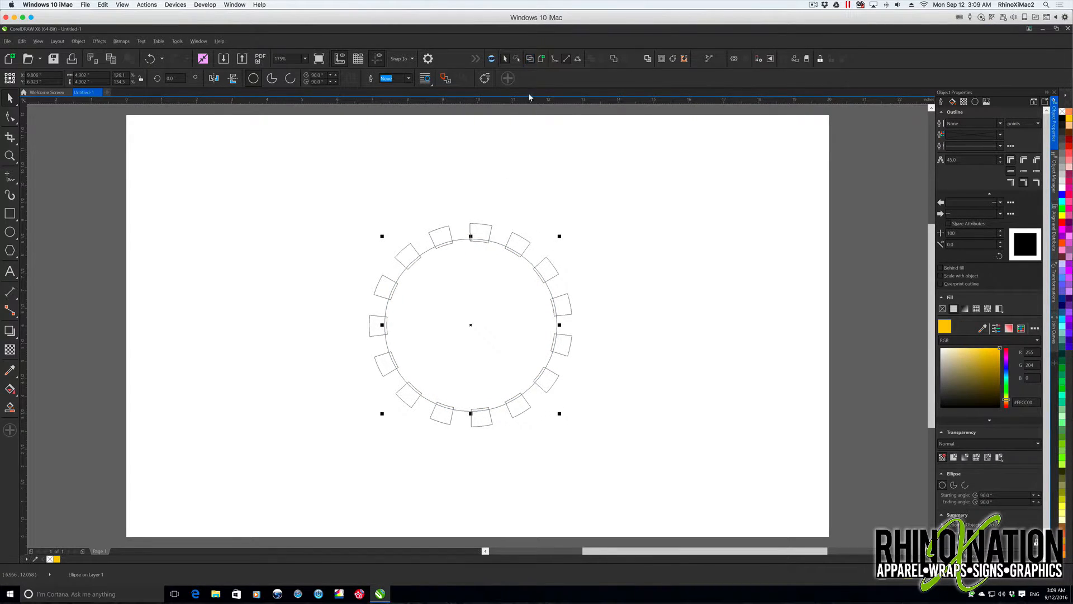
# Step: Return to the filled view and weld the teeth and the yellow circle into one gear shape
pyautogui.click(530, 59)
pyautogui.moveTo(305, 193); pyautogui.dragTo(648, 431)
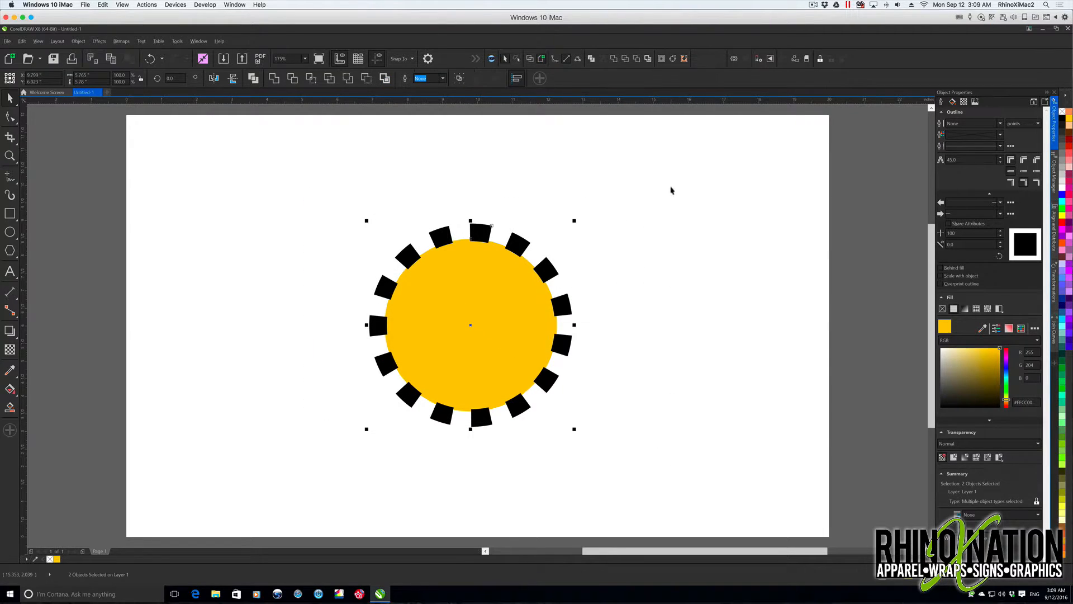
pyautogui.click(613, 59)
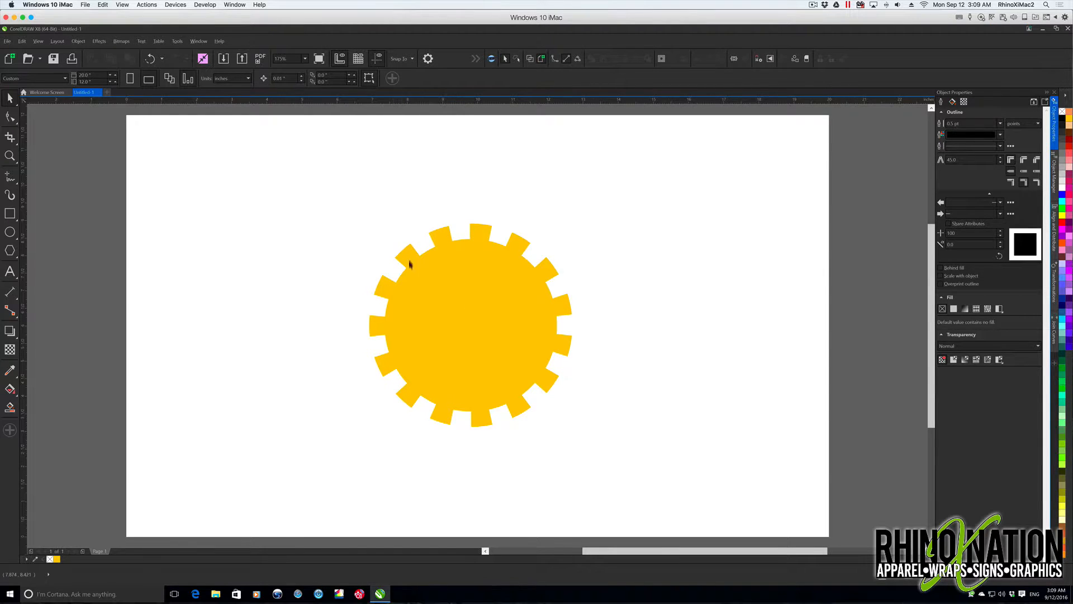
# Step: Draw a small circle from the gear's centre and set its diameter to 0.5 in
pyautogui.press('F7')
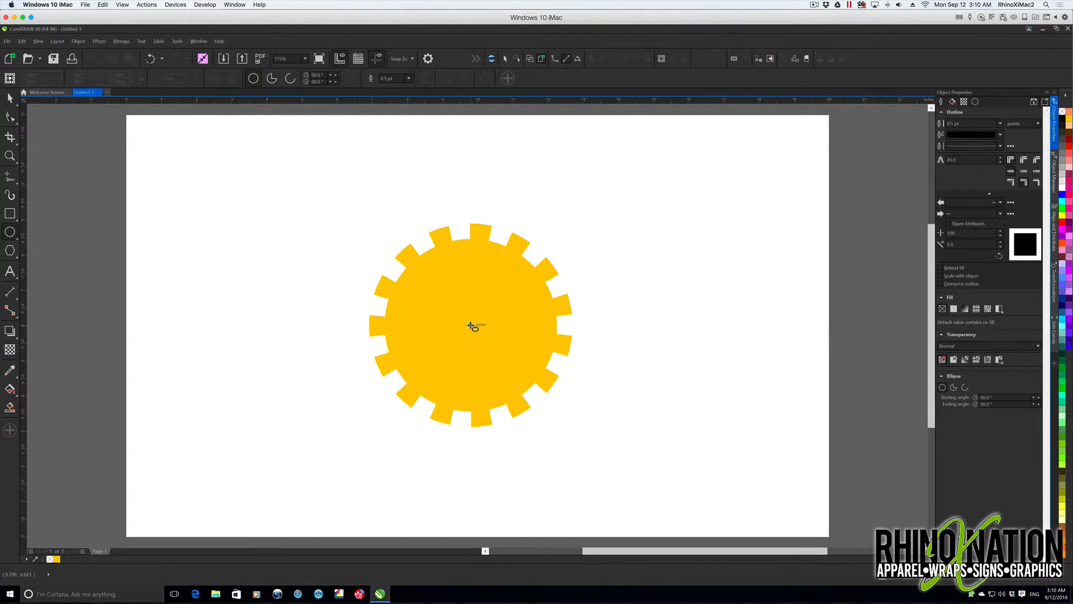
pyautogui.moveTo(471, 325); pyautogui.dragTo(486, 343)
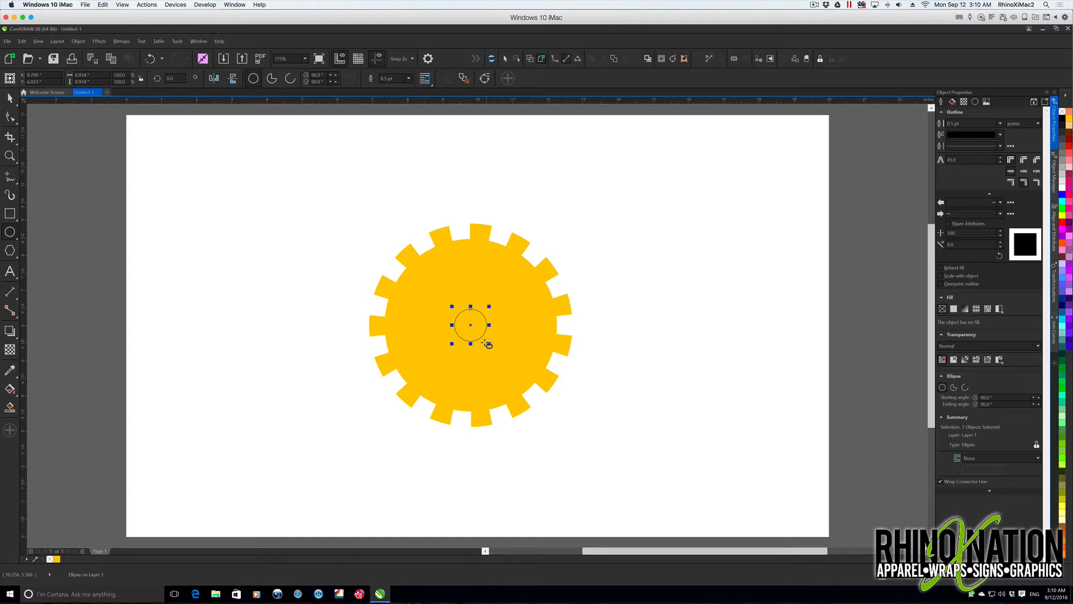
pyautogui.press('F10')
pyautogui.click(84, 75)
pyautogui.write('0.5')
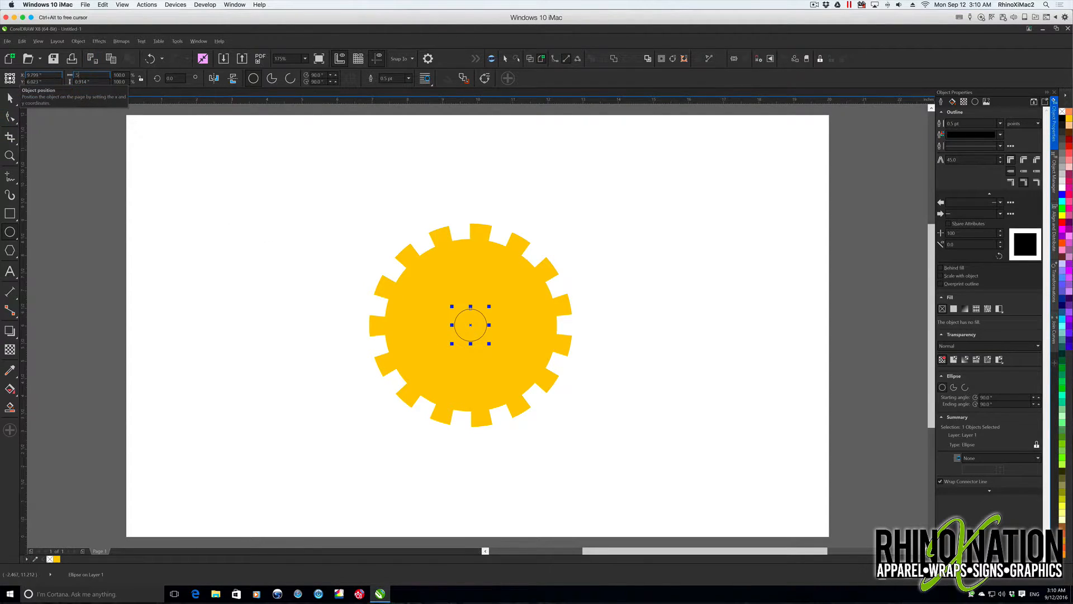
pyautogui.press('Return')
pyautogui.click(10, 97)
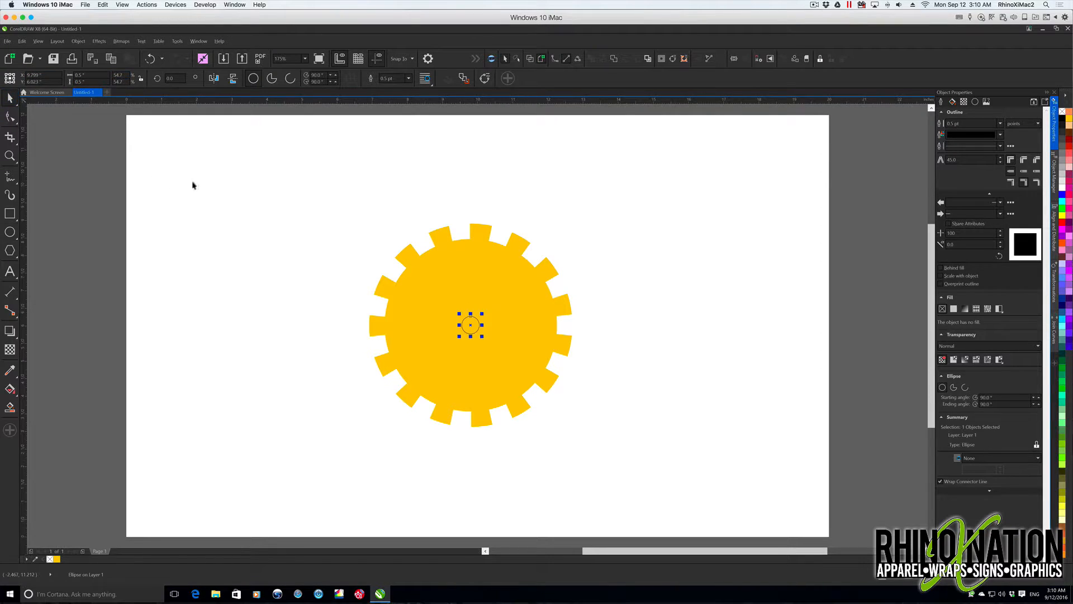
# Step: Cut the small centre circle out of the gear, and undo the cut
pyautogui.moveTo(305, 184); pyautogui.dragTo(635, 488)
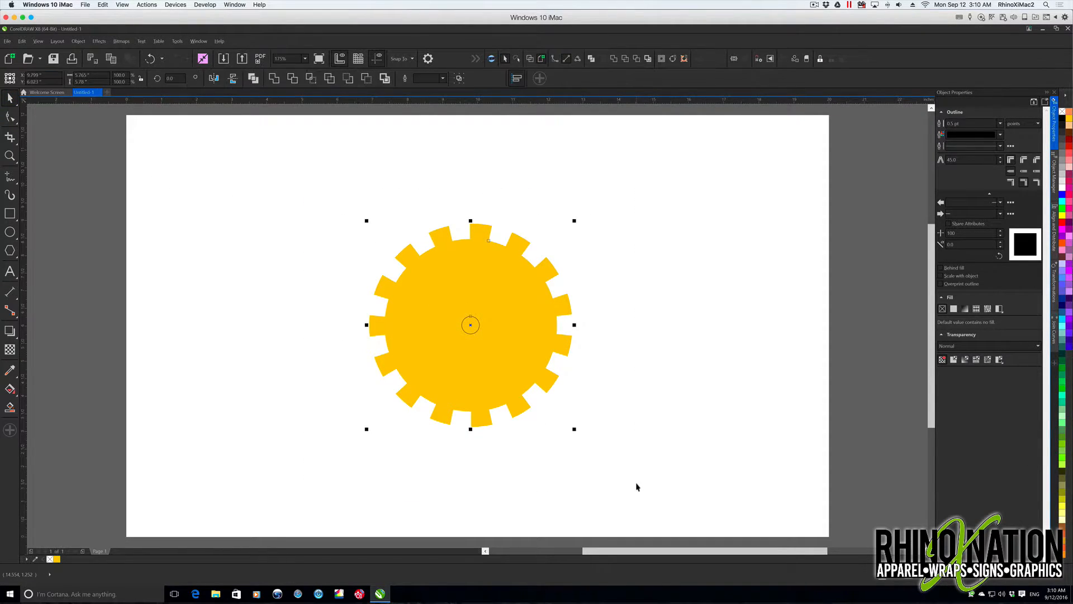
pyautogui.click(366, 79)
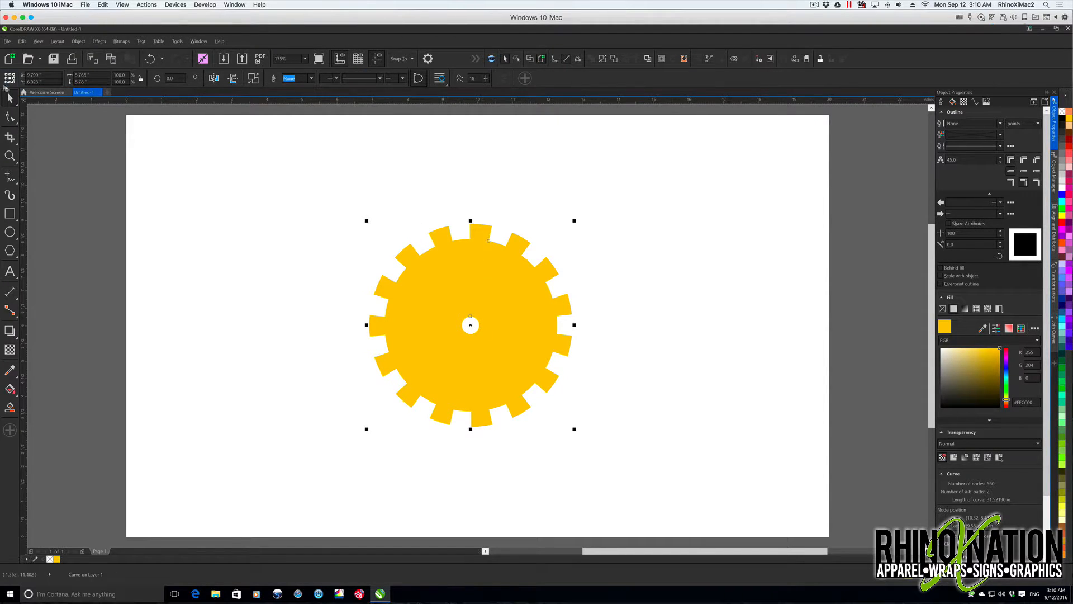
pyautogui.hotkey('ctrl', 'z')
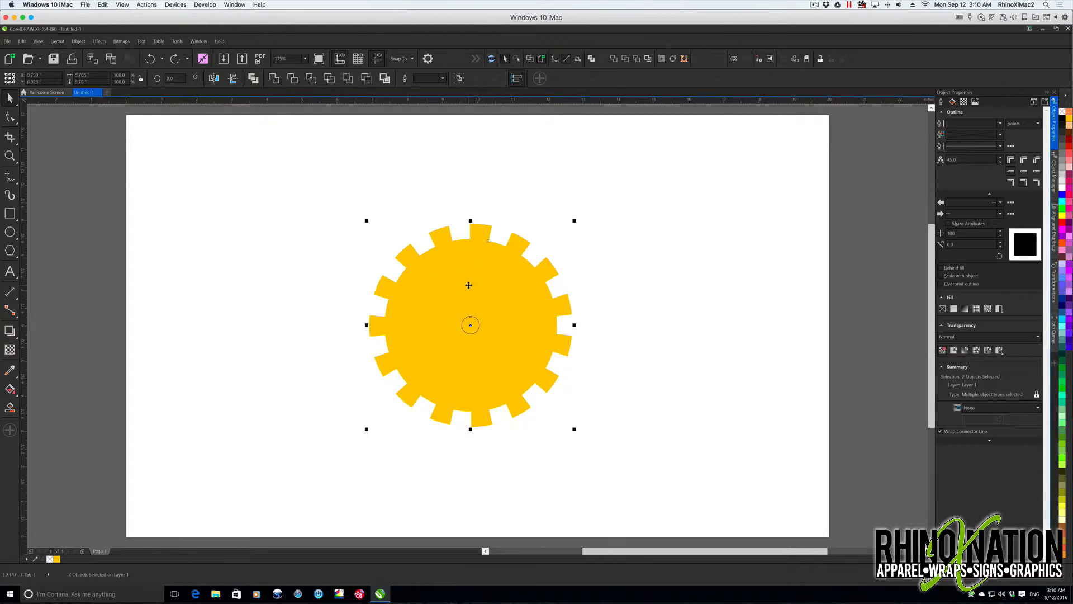
# Step: Place a copy of the solid gear at the page's upper left, and cut the centre circle out of the original gear
pyautogui.moveTo(466, 309); pyautogui.dragTo(243, 214)
pyautogui.click(368, 239)
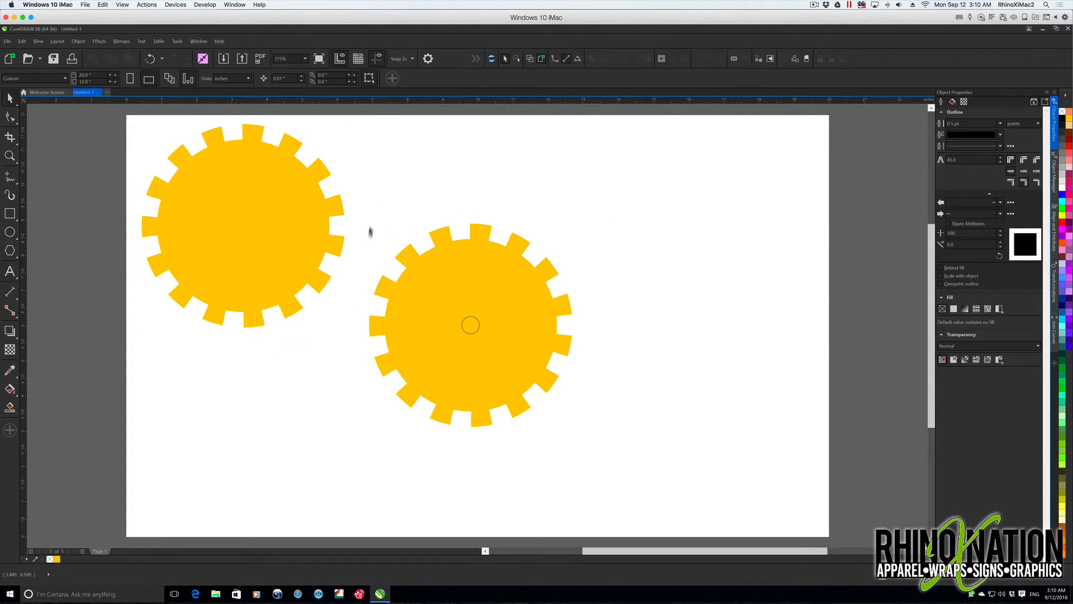
pyautogui.moveTo(361, 205)
pyautogui.mouseDown()
pyautogui.moveTo(443, 360)
pyautogui.moveTo(630, 477)
pyautogui.mouseUp()
pyautogui.click(385, 78)
# Step: Arrange the solid gear at the page's upper left and the holed gear at the upper right, with a copy of the holed gear between them
pyautogui.moveTo(483, 324); pyautogui.dragTo(724, 235)
pyautogui.moveTo(268, 230); pyautogui.dragTo(261, 228)
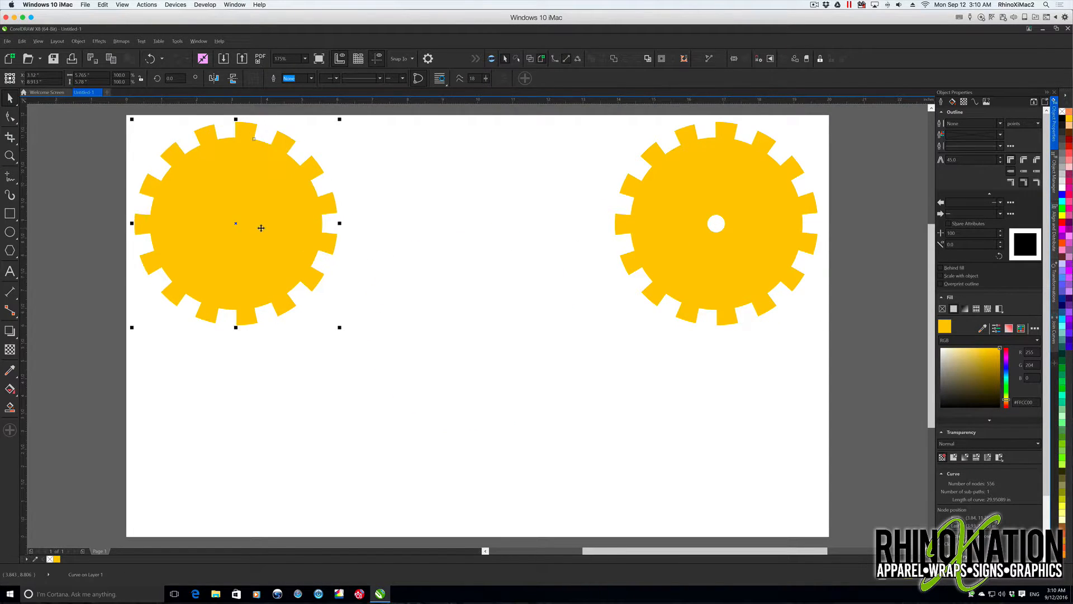
pyautogui.click(729, 222)
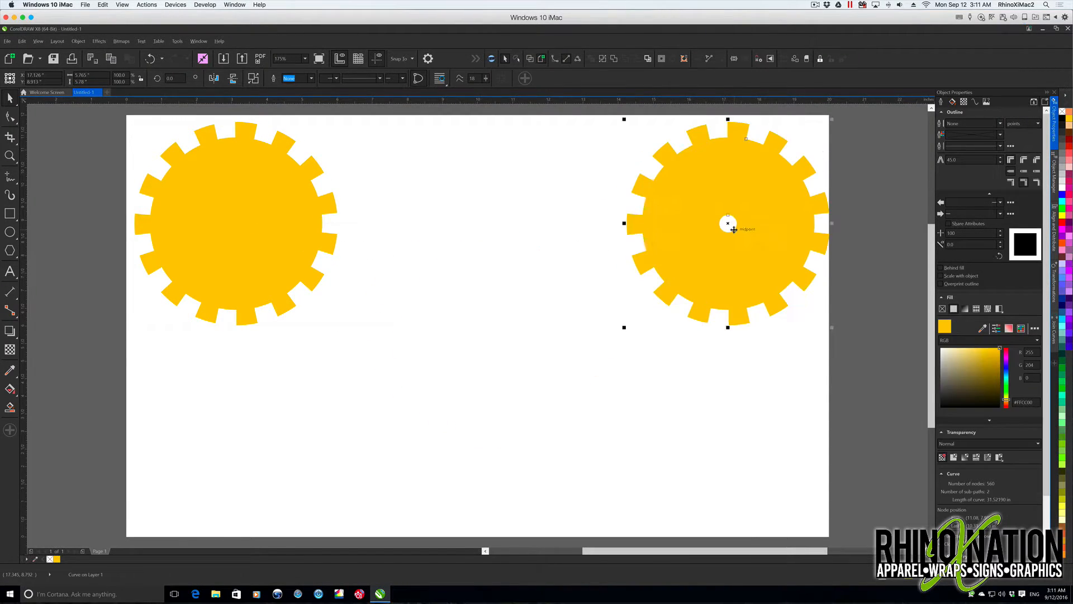
pyautogui.moveTo(728, 223); pyautogui.dragTo(481, 226)
# Step: Draw a circle about 1.05 in across around the middle gear's hole and set its outline width to 3 pt
pyautogui.click(10, 231)
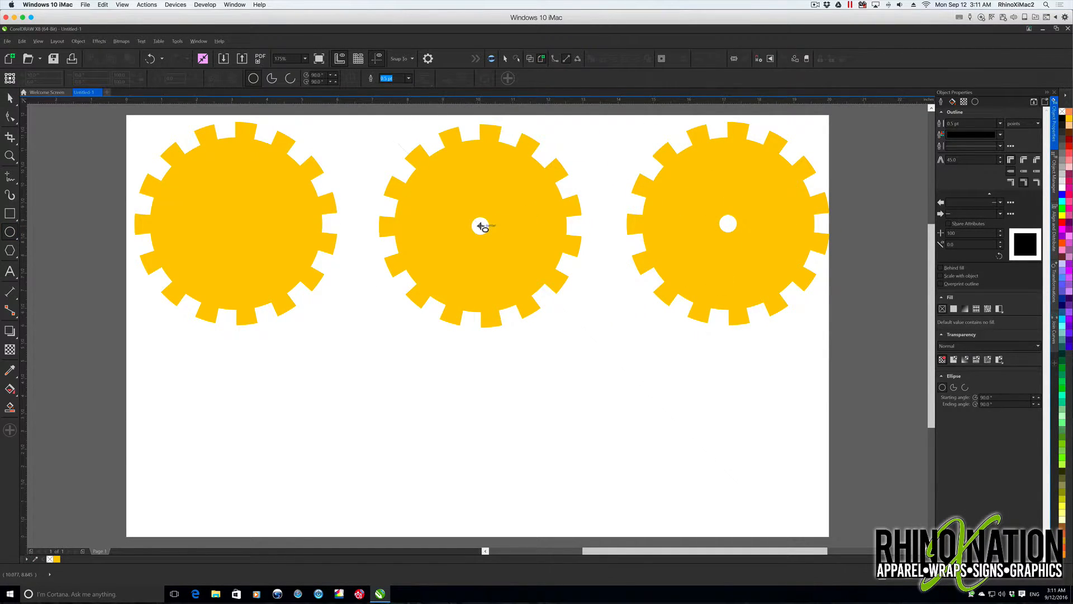
pyautogui.moveTo(481, 226); pyautogui.dragTo(499, 243)
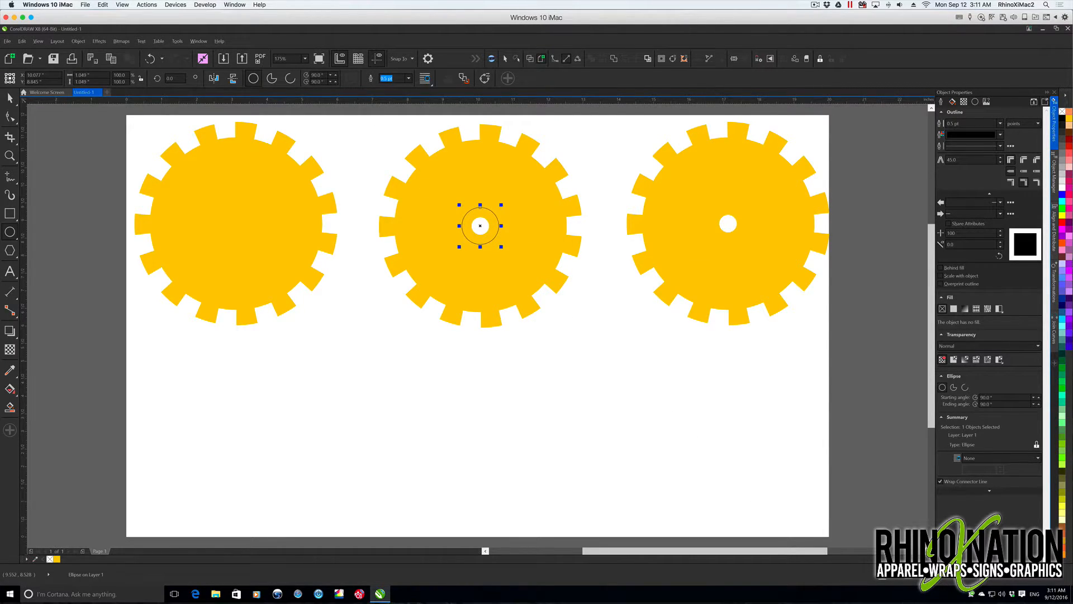
pyautogui.click(1001, 123)
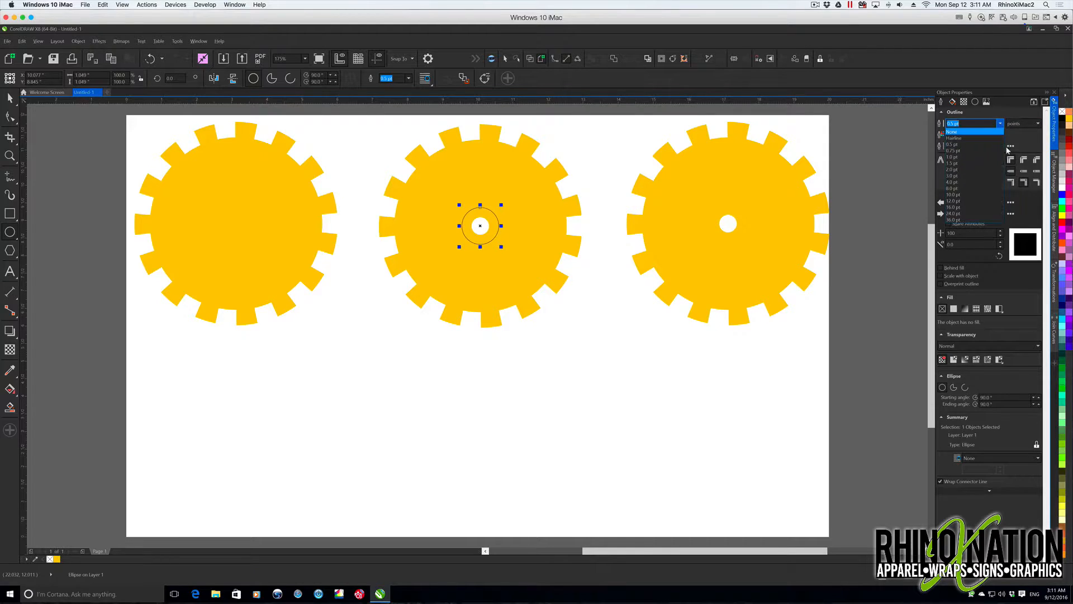
pyautogui.click(990, 176)
pyautogui.press('Escape')
pyautogui.click(490, 212)
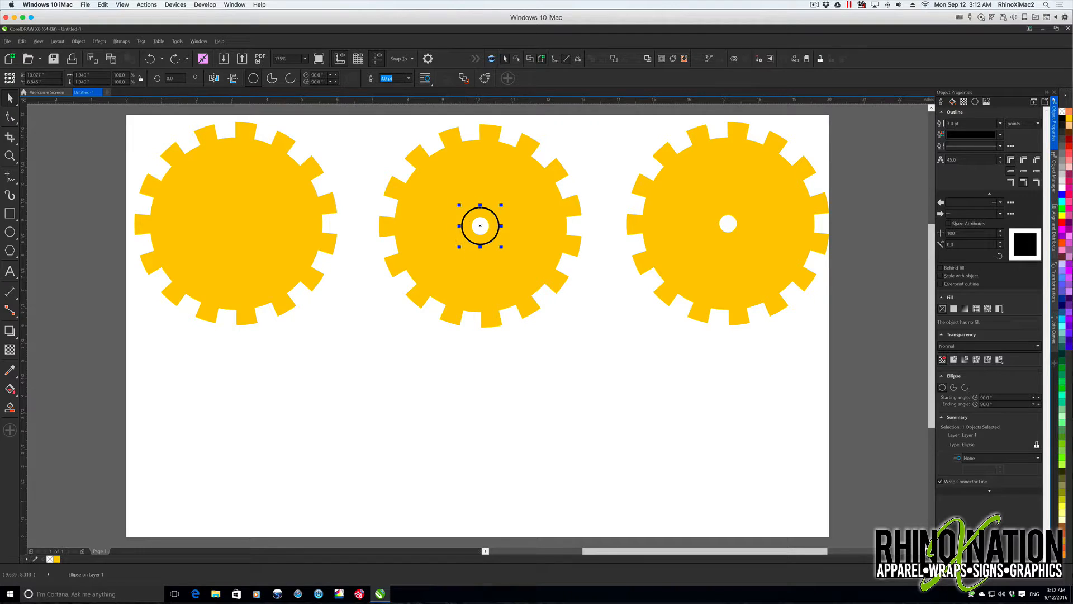
# Step: Convert the ring's outline to an object and cut it out of the middle gear
pyautogui.click(78, 41)
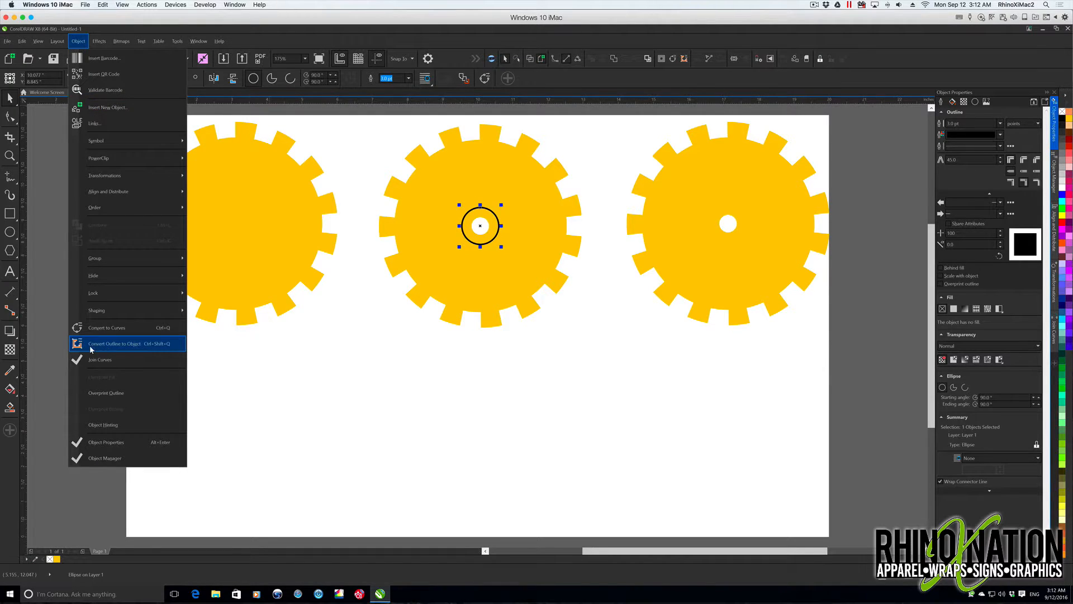
pyautogui.click(119, 345)
pyautogui.keyDown('shift'); pyautogui.click(471, 287); pyautogui.keyUp('shift')
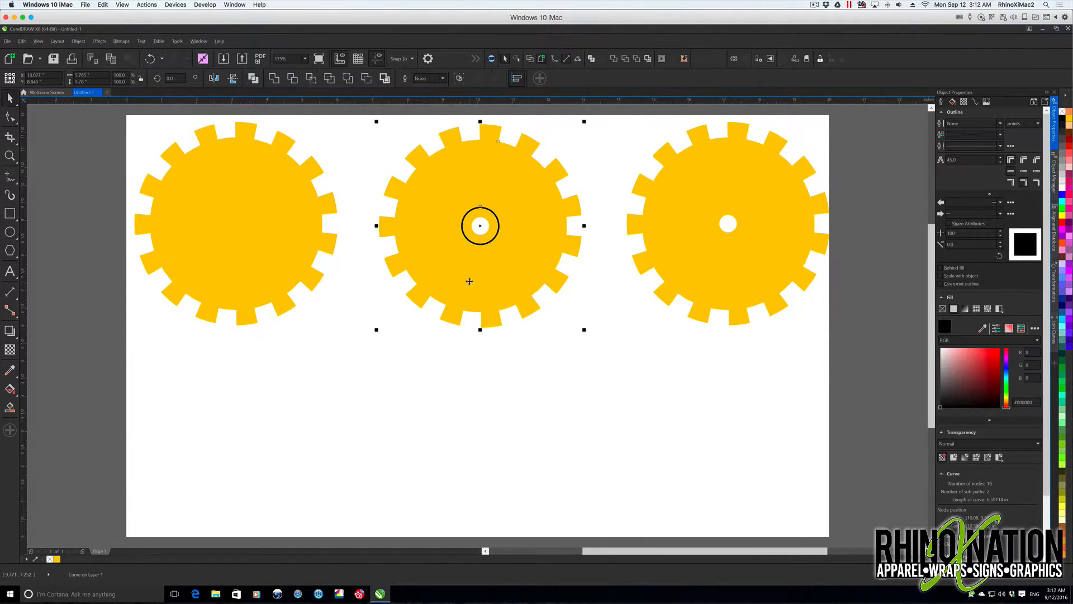
pyautogui.click(366, 78)
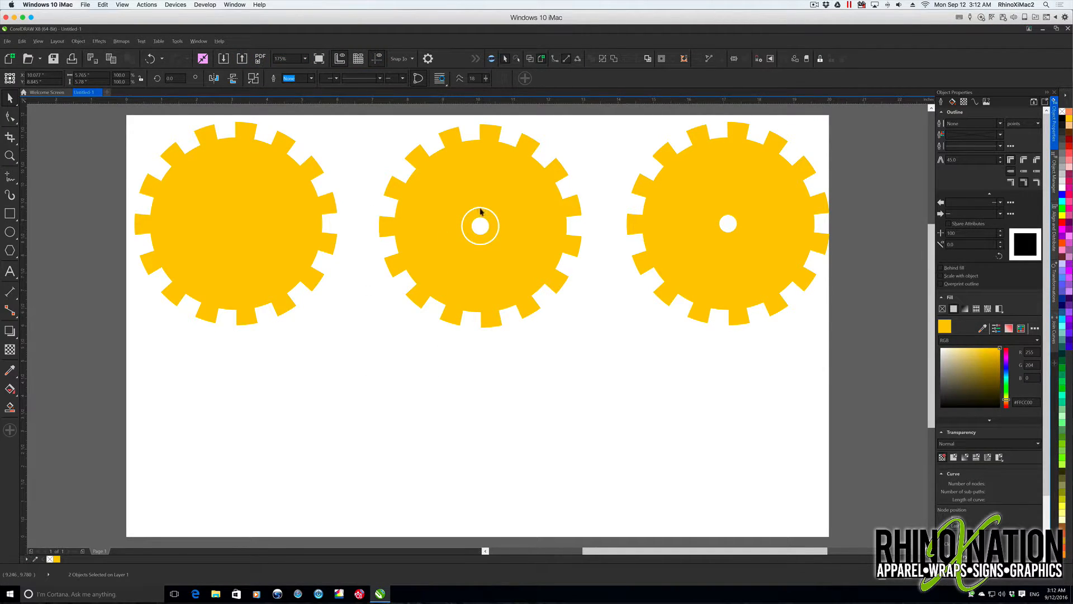
# Step: Place a copy of the upper-right holed gear on the page's lower left, beneath the first two gears
pyautogui.click(487, 243)
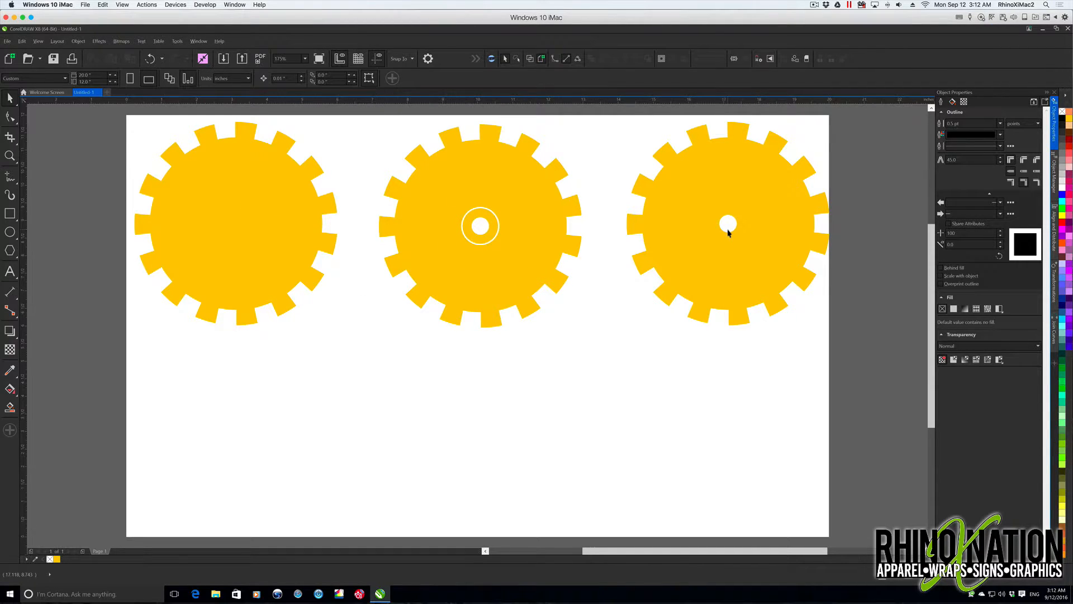
pyautogui.moveTo(729, 237); pyautogui.dragTo(372, 422)
pyautogui.click(455, 391)
# Step: Draw a circle, set its width and height to 1 in, and place it directly above the lower gear's centre hole
pyautogui.click(10, 231)
pyautogui.moveTo(504, 355); pyautogui.dragTo(557, 405)
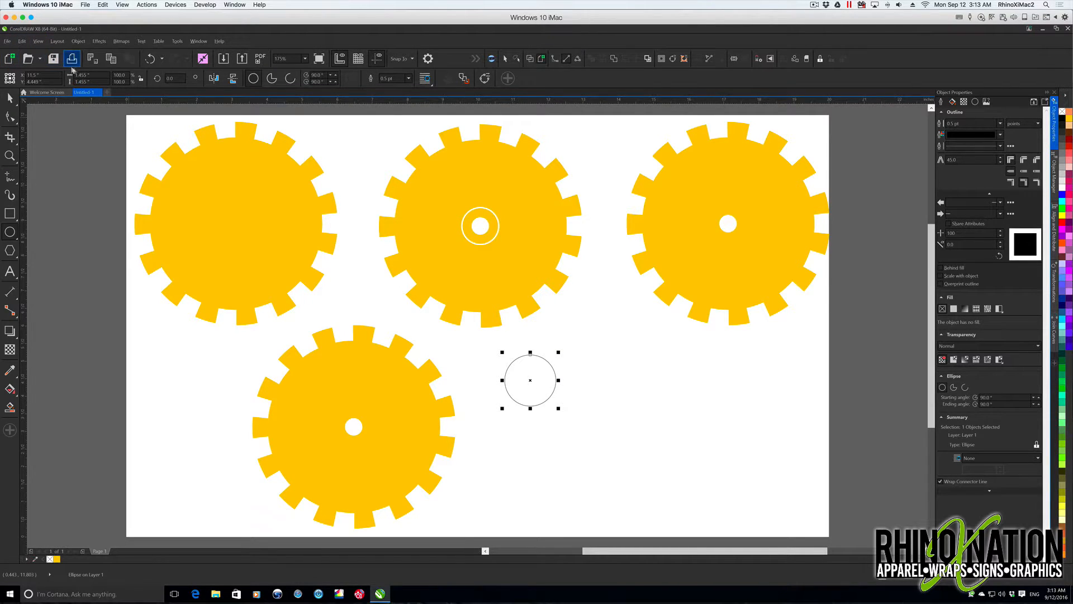
pyautogui.doubleClick(95, 75)
pyautogui.write('2')
pyautogui.press('Tab')
pyautogui.write('1')
pyautogui.press('Return')
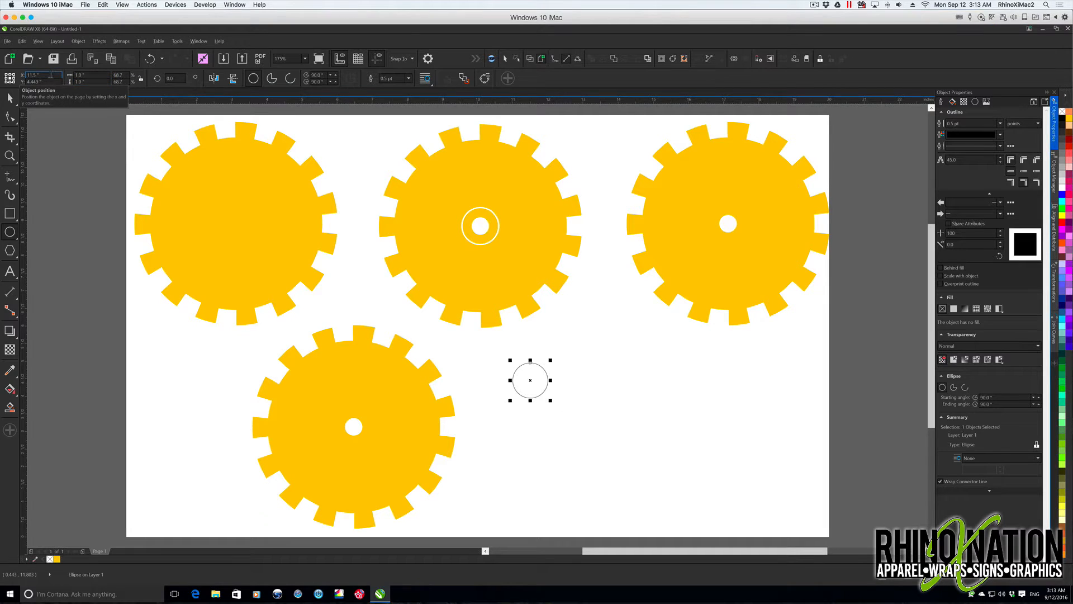
pyautogui.moveTo(529, 381); pyautogui.dragTo(354, 381)
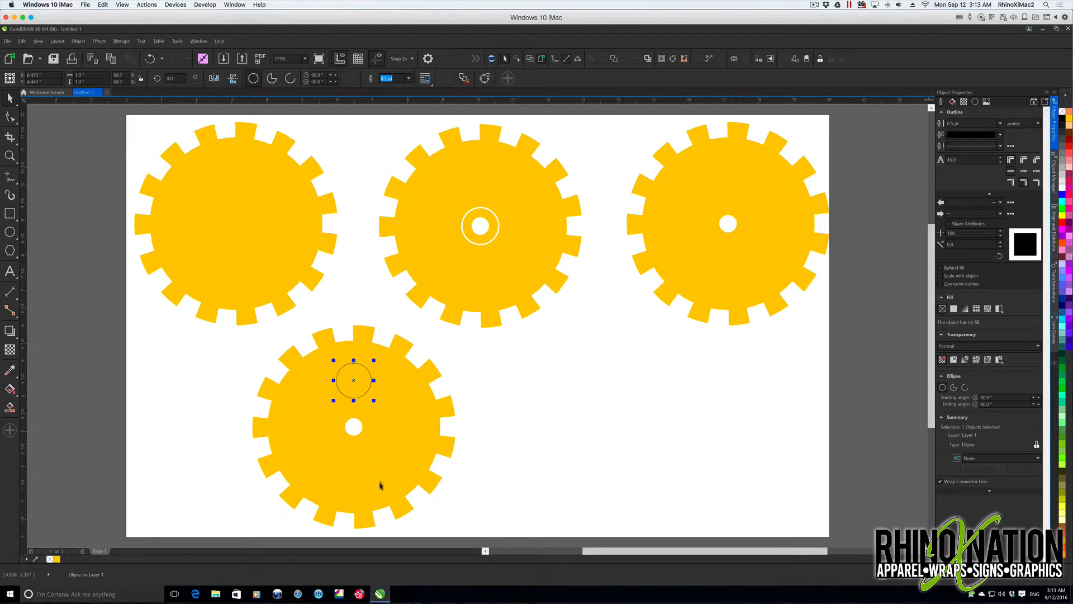
# Step: Bring up the Rotate transformation settings for the selected 1 in circle
pyautogui.click(177, 42)
pyautogui.click(178, 41)
pyautogui.click(200, 42)
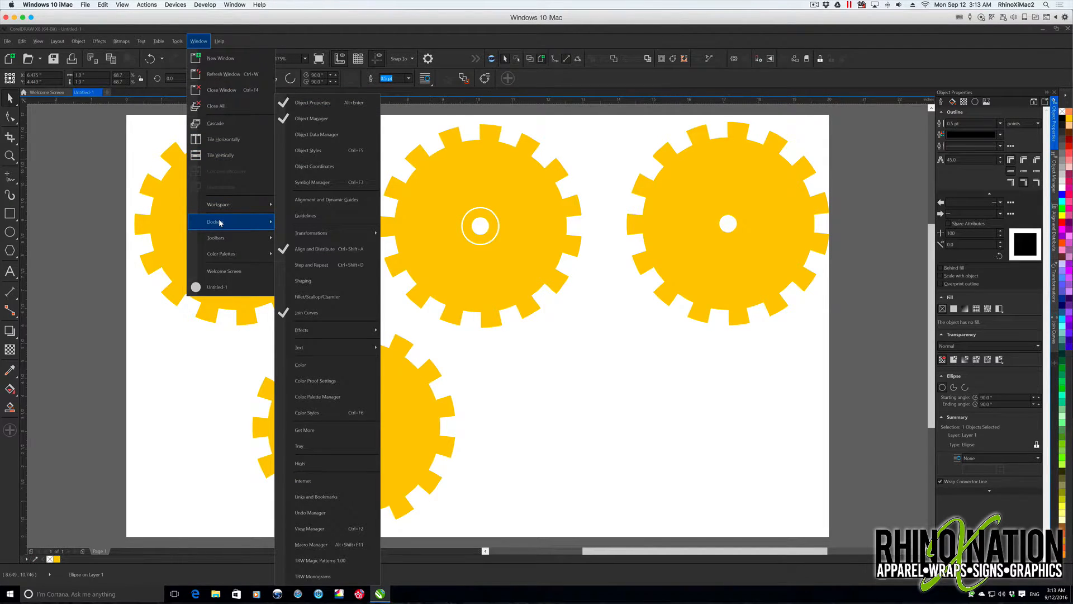
pyautogui.moveTo(316, 233)
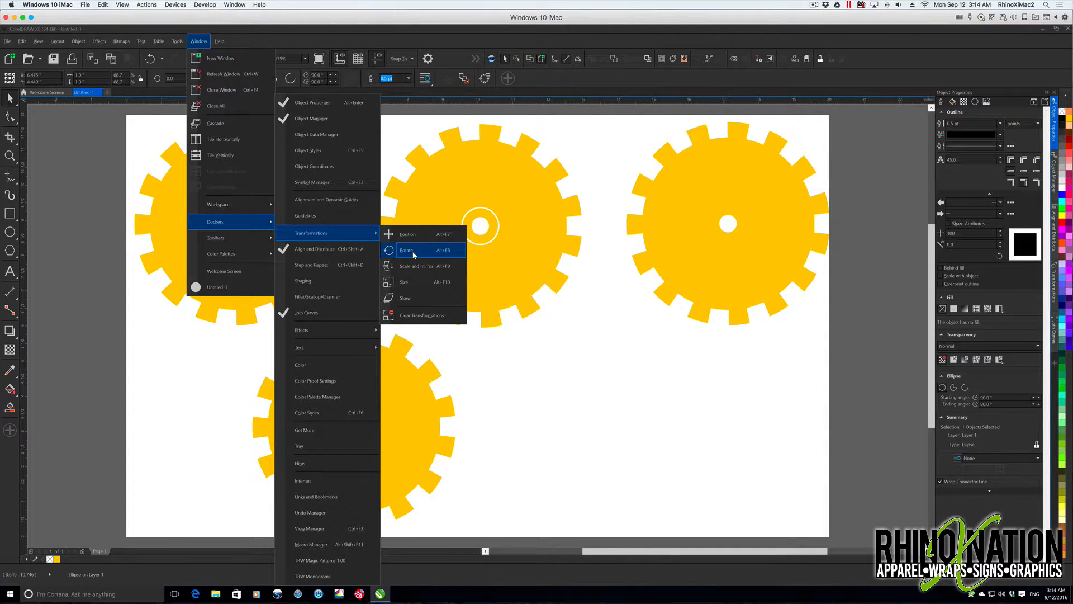
pyautogui.click(571, 279)
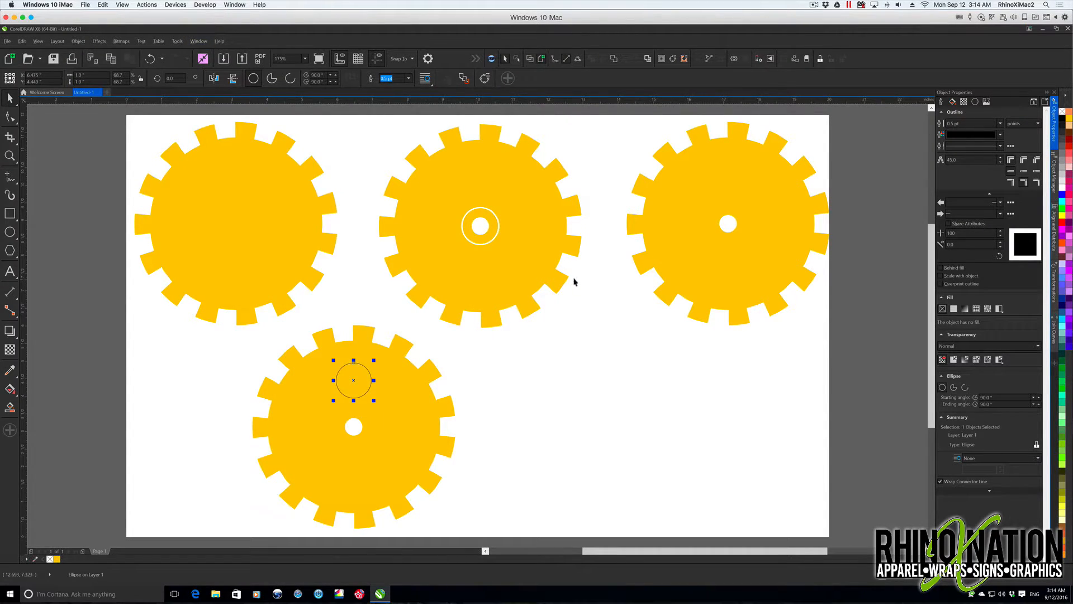
pyautogui.click(1057, 292)
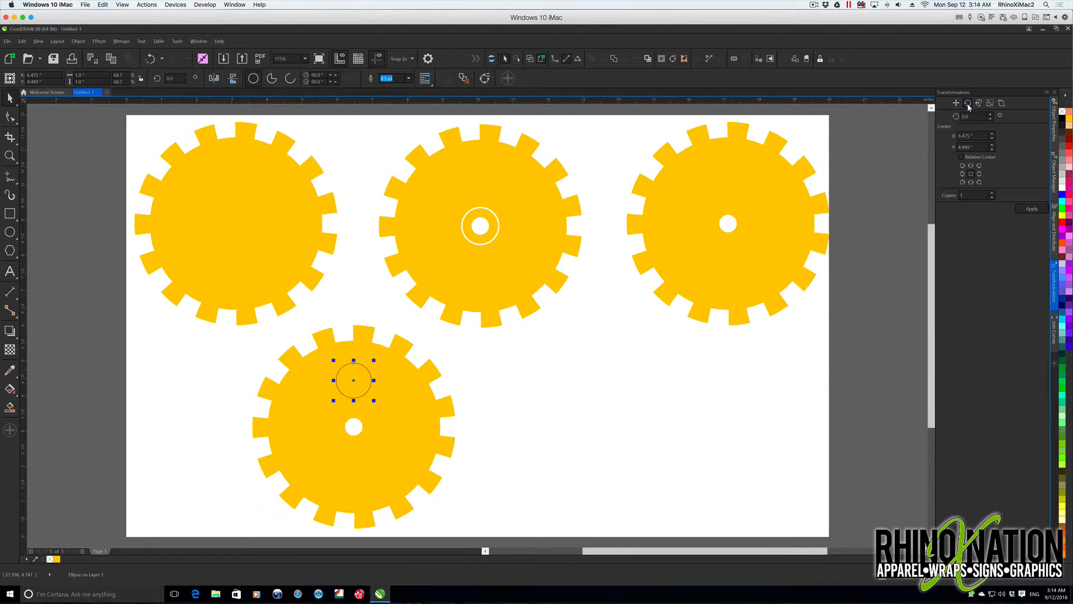
# Step: Set the circle's rotation centre on the gear's centre hole and make rotated copies around it at an angle of 360/3 (120°)
pyautogui.click(353, 381)
pyautogui.moveTo(353, 380); pyautogui.dragTo(353, 426)
pyautogui.click(973, 116)
pyautogui.write('3')
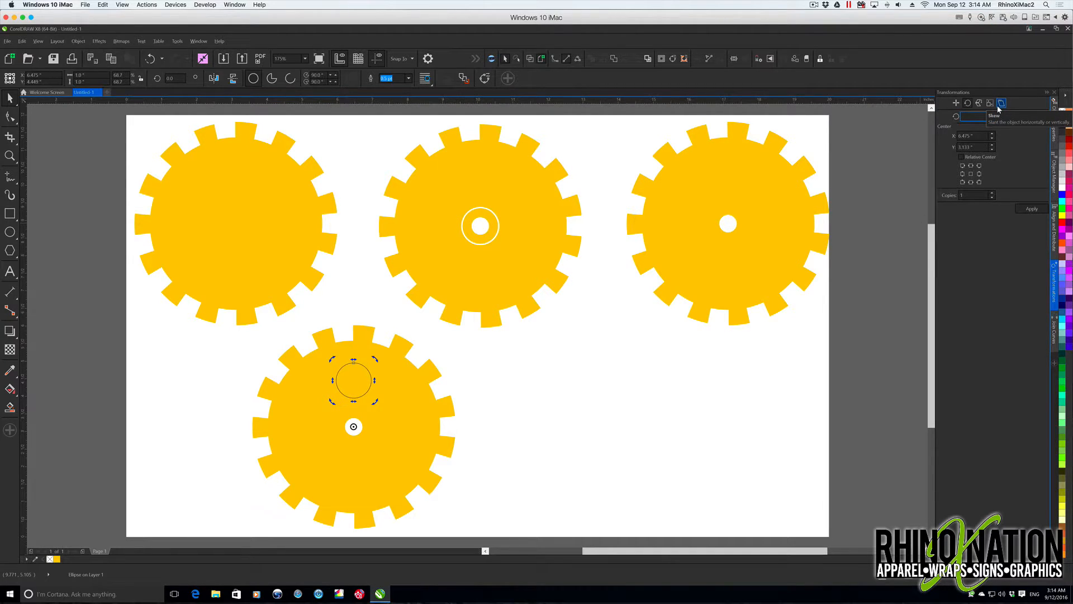
pyautogui.write('360/')
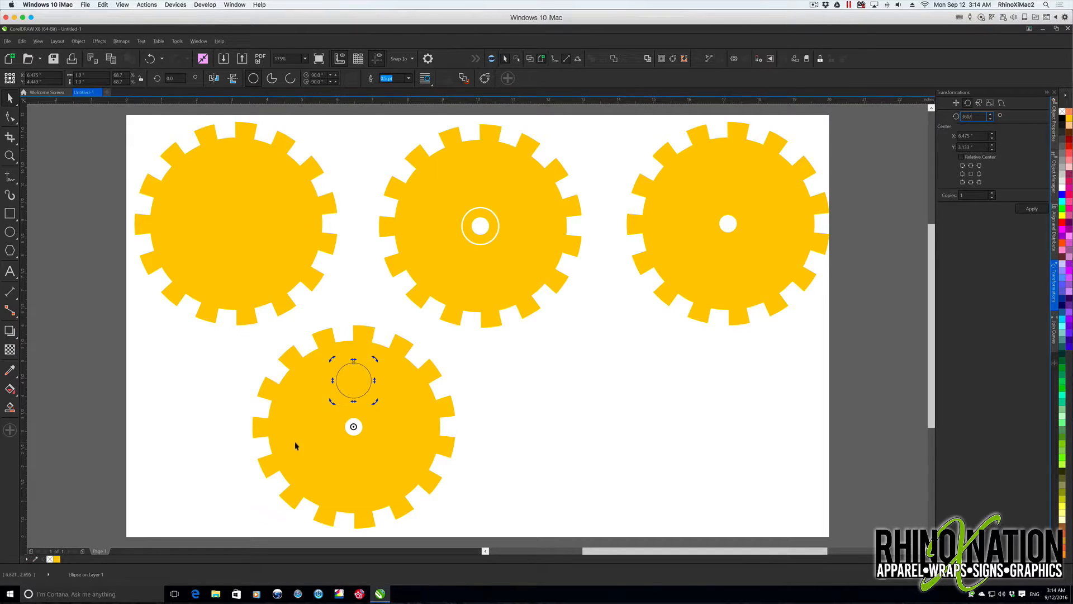
pyautogui.write('3')
pyautogui.press('Return')
pyautogui.click(1031, 210)
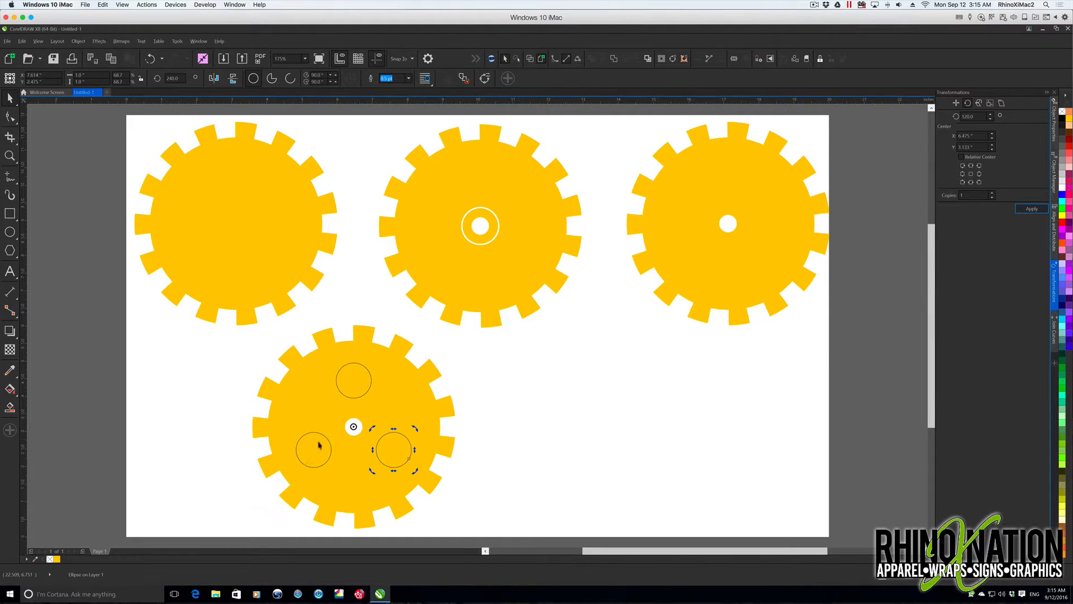
# Step: Cut the three 1 in circles out of the lower gear
pyautogui.click(240, 363)
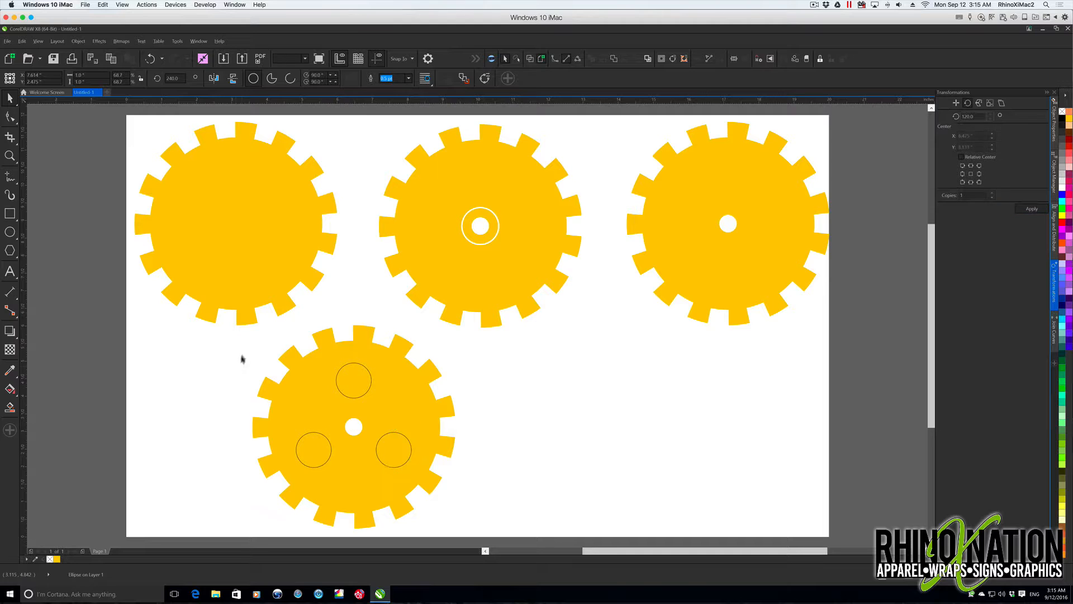
pyautogui.moveTo(226, 325); pyautogui.dragTo(525, 543)
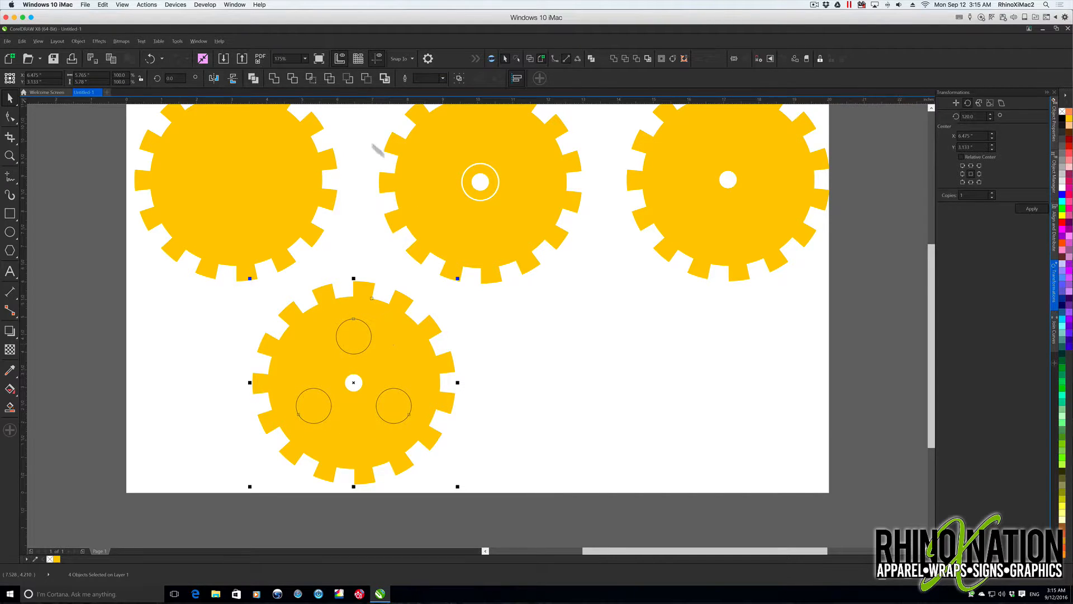
pyautogui.click(366, 78)
pyautogui.click(677, 304)
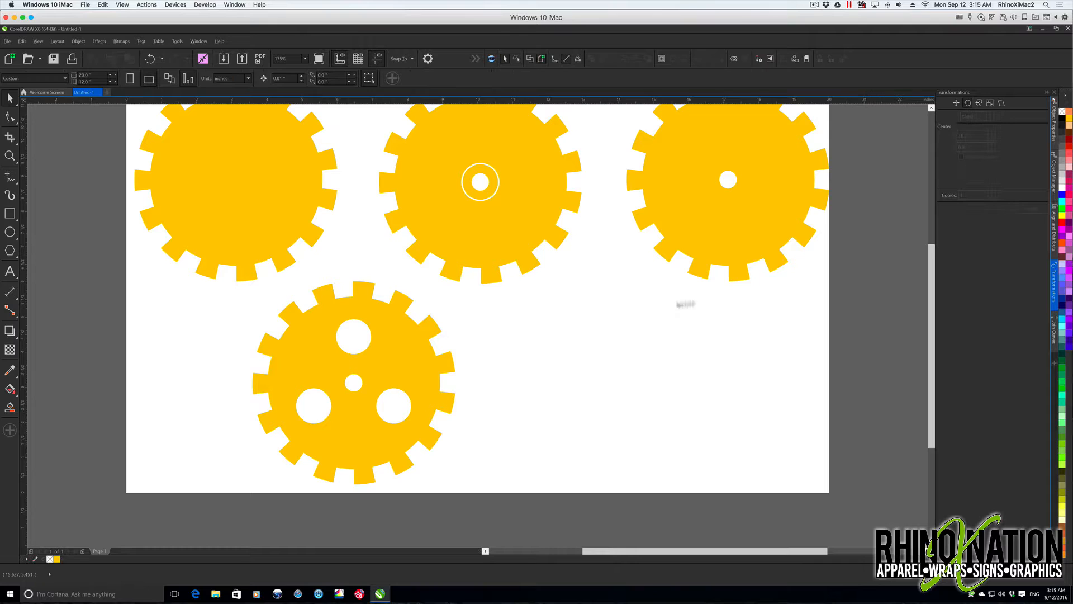
# Step: Place a copy of the upper-right holed gear on the page's lower right and draw a circle about 1.07 in across beside it
pyautogui.moveTo(730, 183); pyautogui.dragTo(604, 385)
pyautogui.click(763, 356)
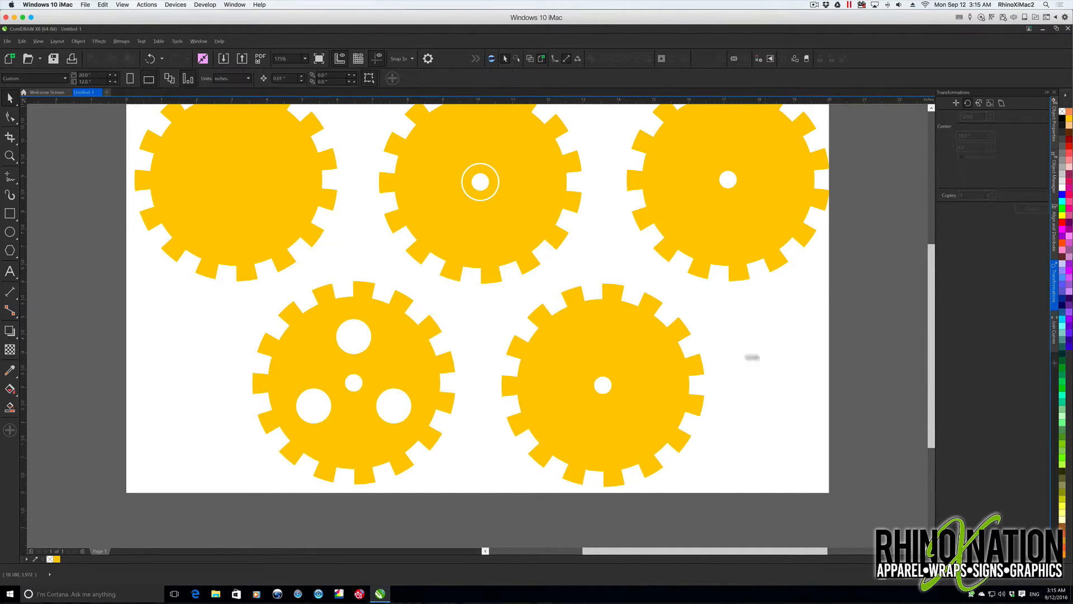
pyautogui.press('F7')
pyautogui.moveTo(716, 312); pyautogui.dragTo(756, 354)
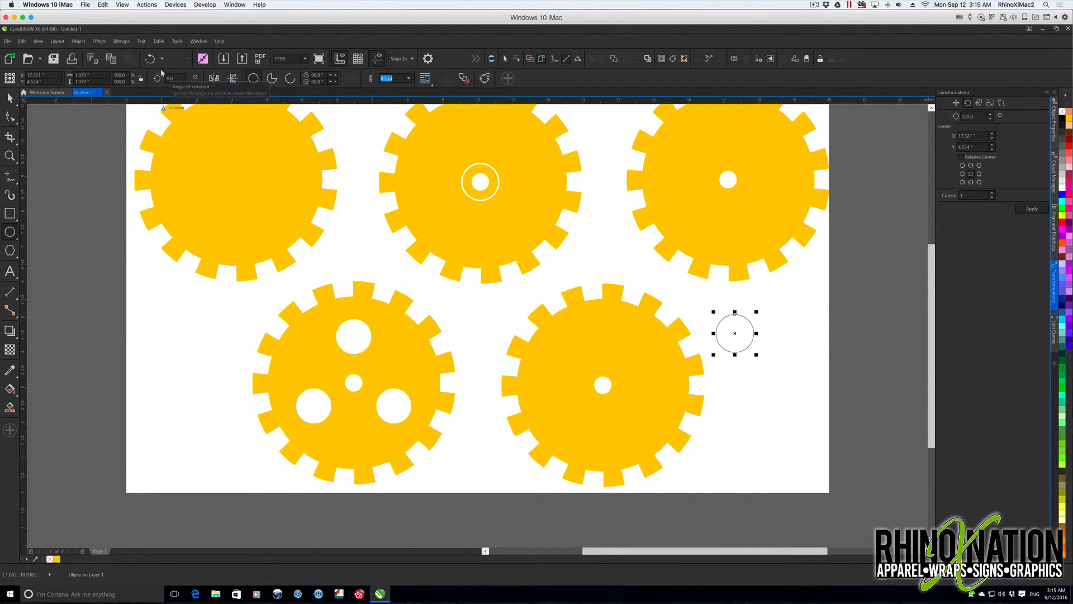
# Step: Set the new circle's width and height to 0.75 in and place it above the lower-right gear's centre hole
pyautogui.click(83, 74)
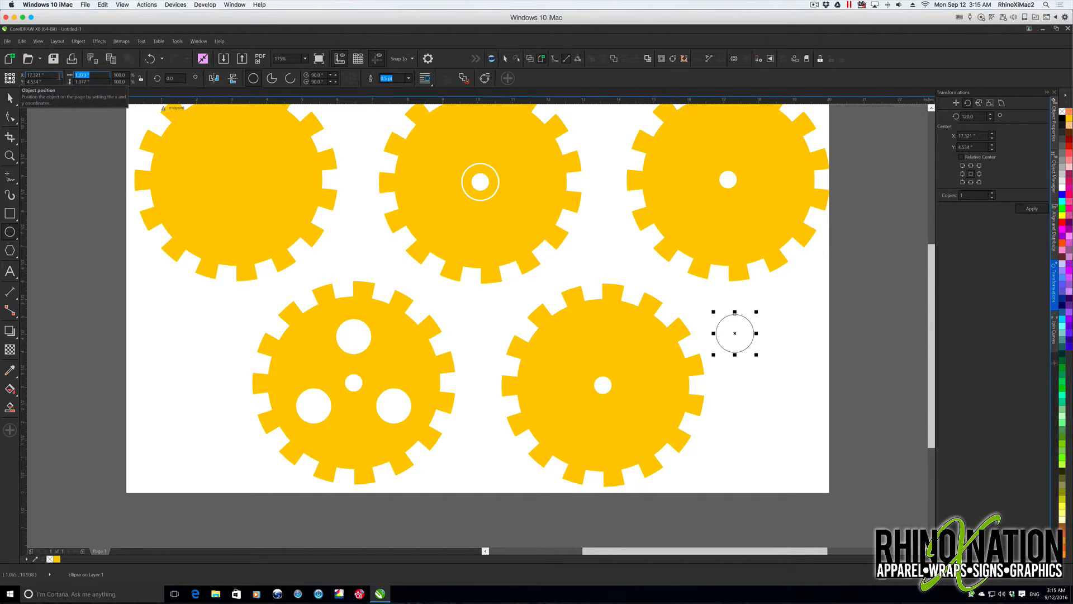
pyautogui.write('75')
pyautogui.press('Tab')
pyautogui.write('75')
pyautogui.press('Return')
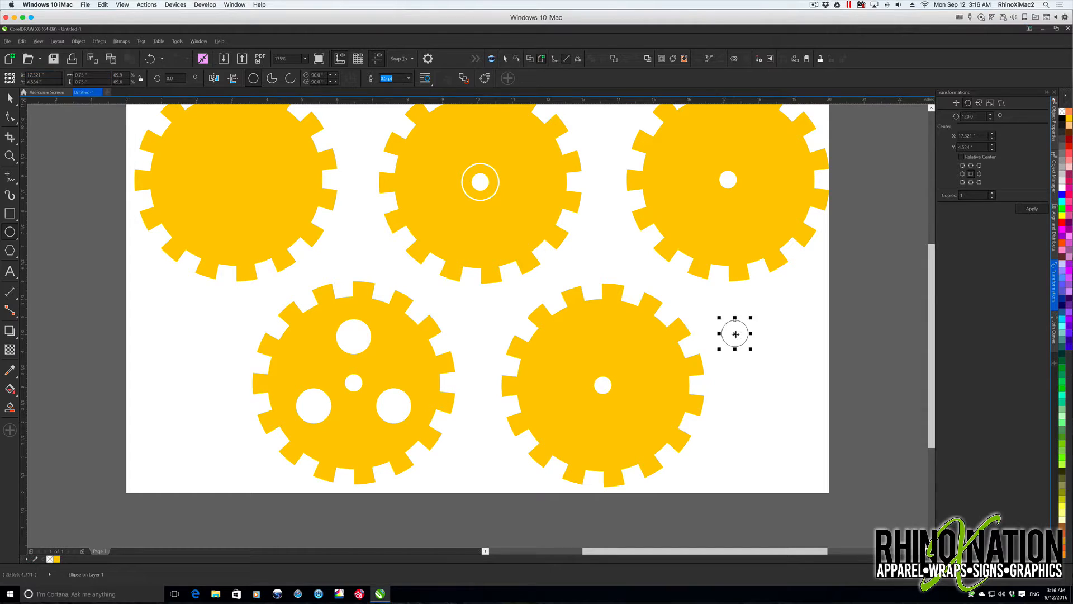
pyautogui.moveTo(735, 333); pyautogui.dragTo(602, 336)
# Step: Set the rotation angle to 360/8 (45°), apply it to the circle, and undo that rotation
pyautogui.doubleClick(976, 116)
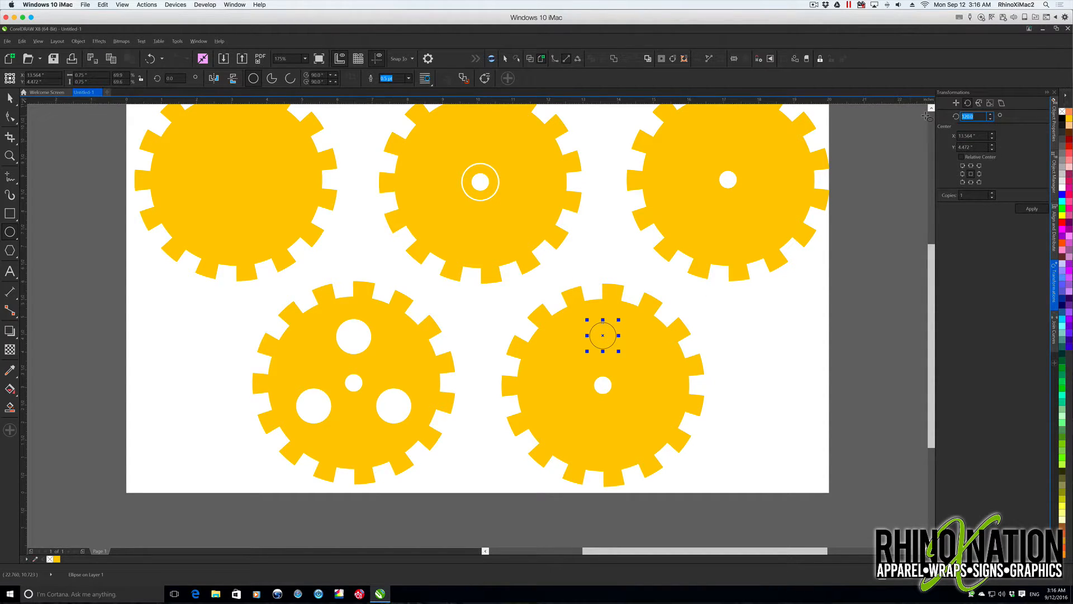
pyautogui.write('360/8')
pyautogui.press('Return')
pyautogui.click(1034, 210)
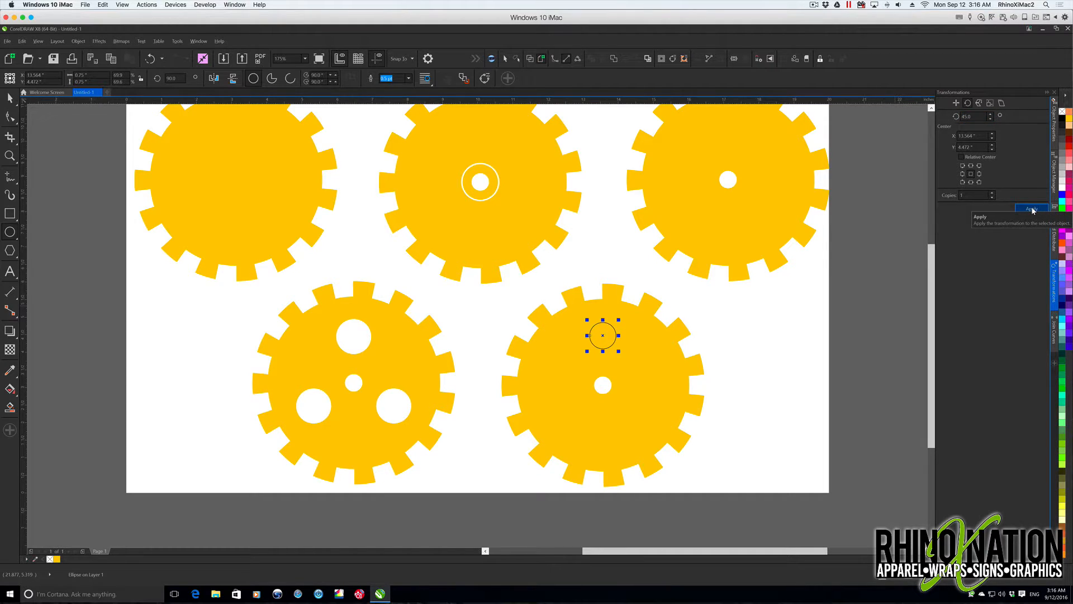
pyautogui.hotkey('ctrl', 'z')
# Step: Set the circle's rotation centre on the gear's centre hole and make copies at 45° intervals all the way around it
pyautogui.click(603, 335)
pyautogui.moveTo(603, 336); pyautogui.dragTo(602, 385)
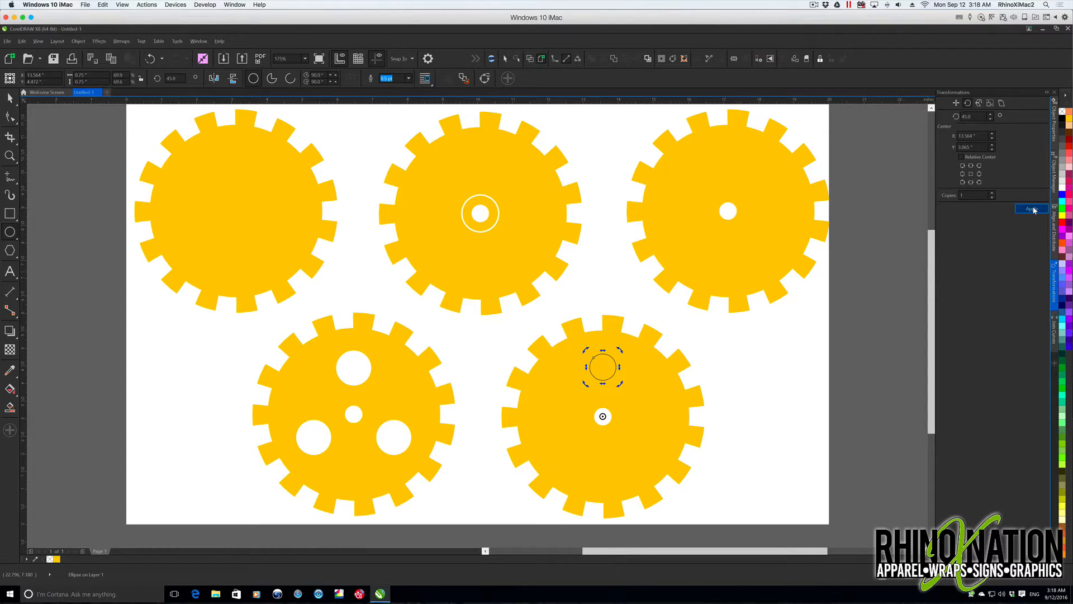
pyautogui.click(1032, 208)
pyautogui.click(1033, 209)
pyautogui.click(1032, 209)
pyautogui.click(1032, 209)
pyautogui.click(1032, 209)
pyautogui.click(1032, 209)
pyautogui.click(1032, 208)
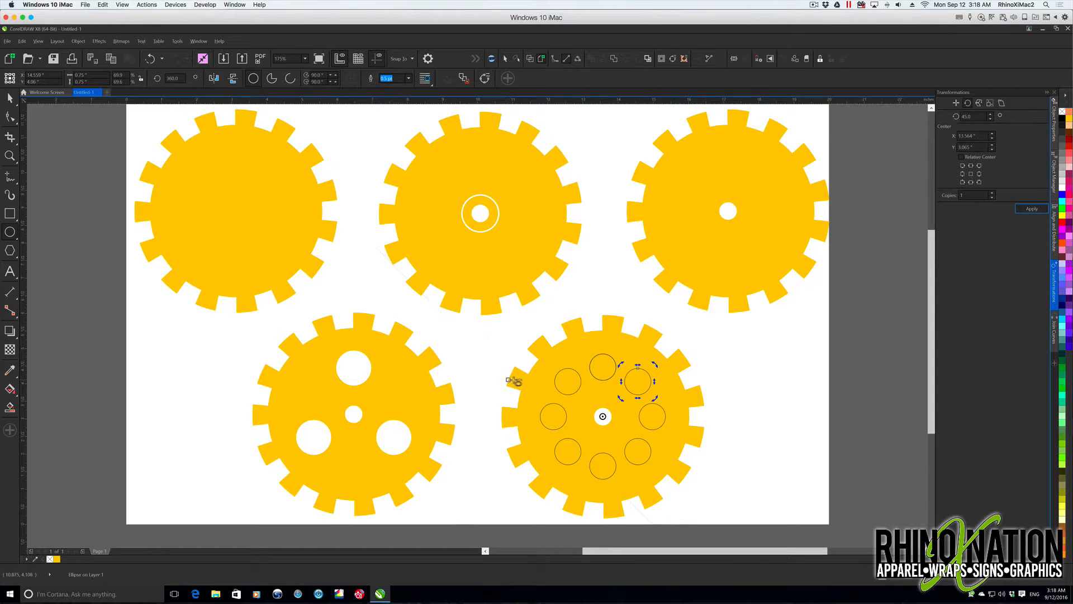
# Step: Select the ring of 0.75 in circles together with the lower-right gear and cut the circles out of it
pyautogui.press('space')
pyautogui.moveTo(714, 509); pyautogui.dragTo(505, 341)
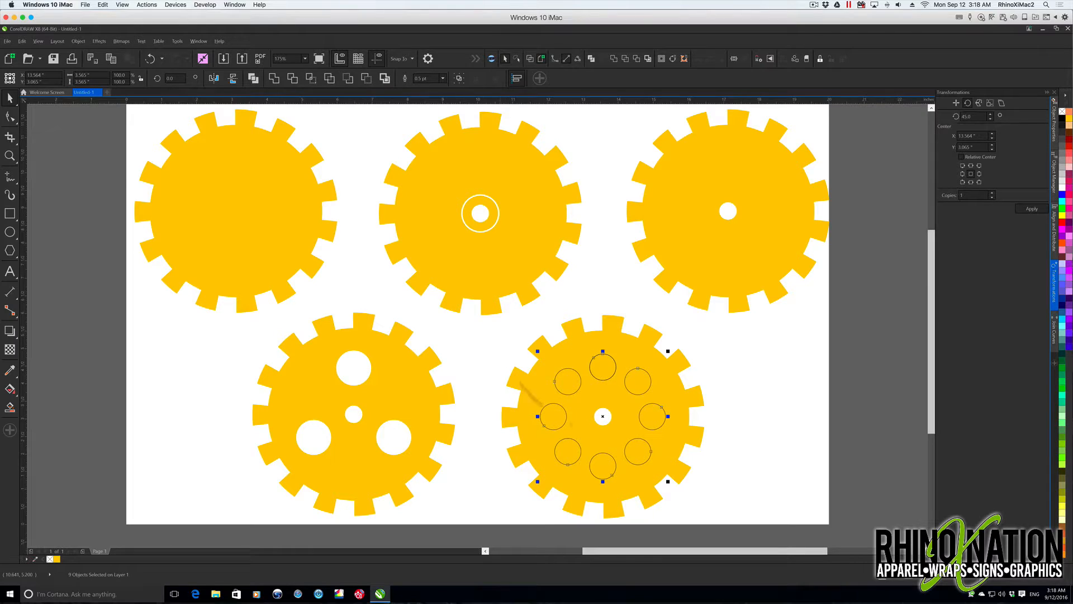
pyautogui.keyDown('shift'); pyautogui.click(617, 330); pyautogui.keyUp('shift')
pyautogui.click(366, 81)
pyautogui.click(680, 487)
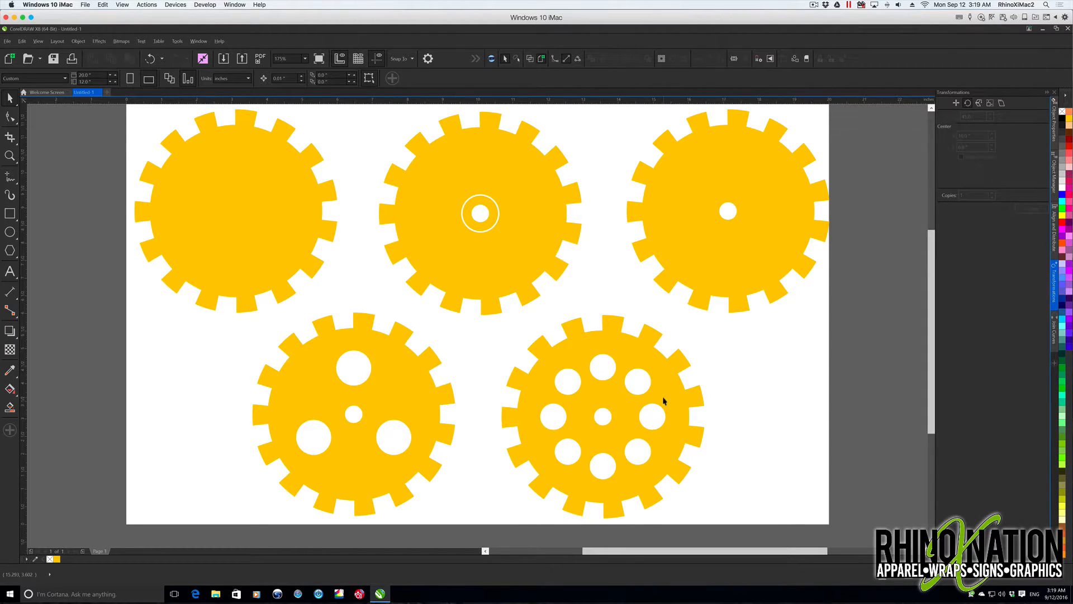
# Step: Add a second page to the document and draw a 5 in circle near the middle of it
pyautogui.scroll(1, 934, 343)
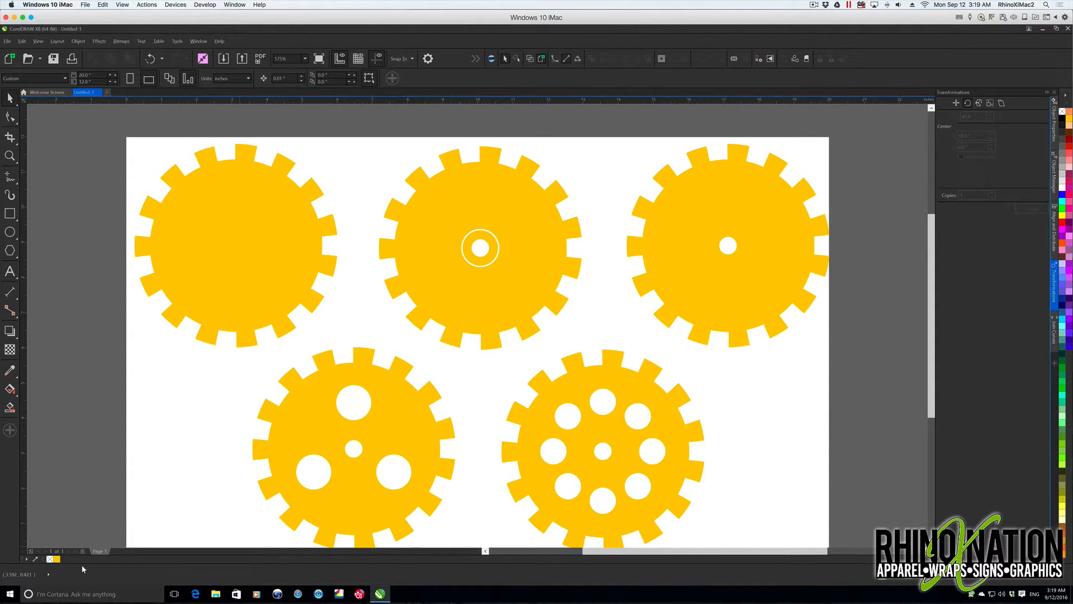
pyautogui.click(82, 551)
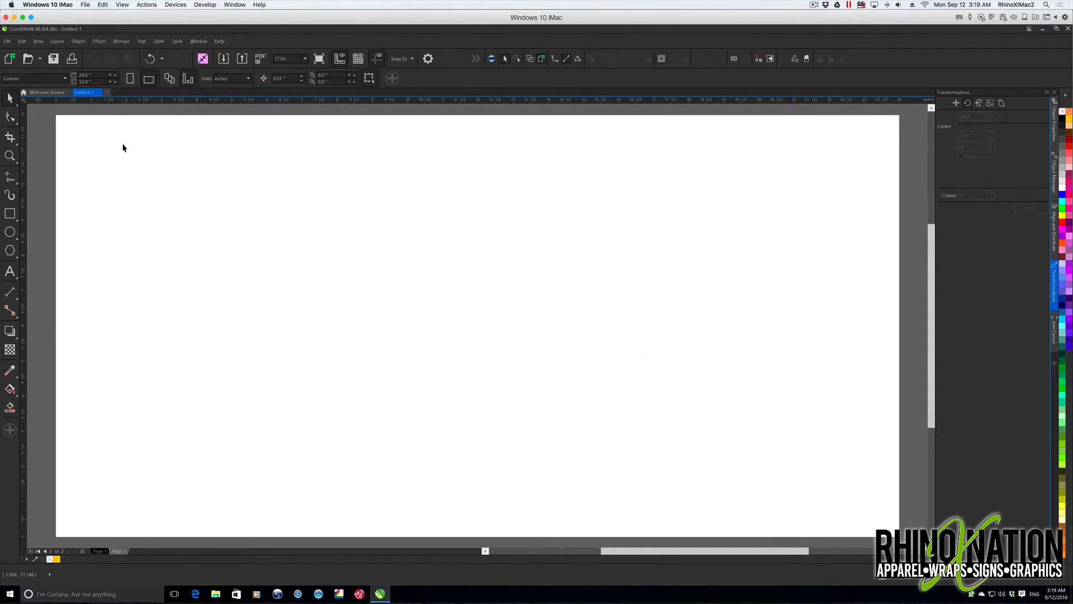
pyautogui.click(9, 231)
pyautogui.moveTo(432, 269); pyautogui.dragTo(593, 433)
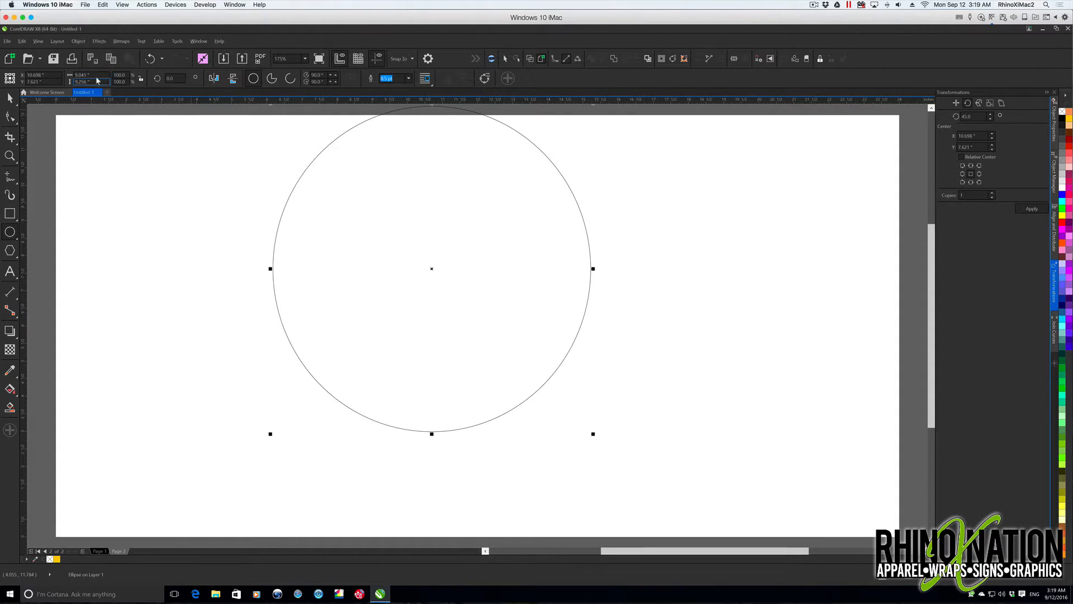
pyautogui.write('5')
pyautogui.press('Tab')
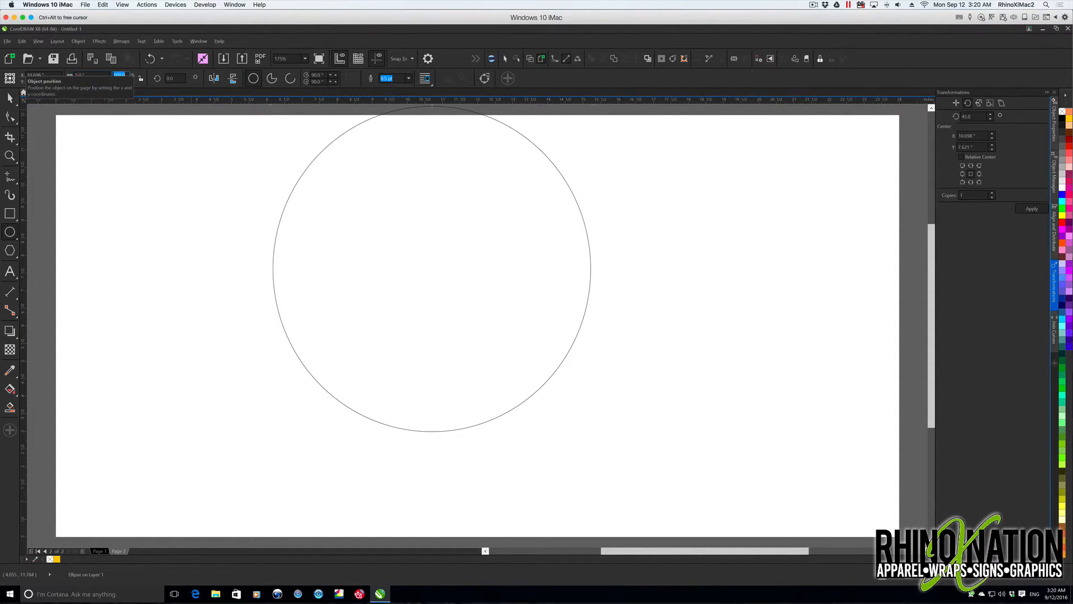
pyautogui.click(491, 237)
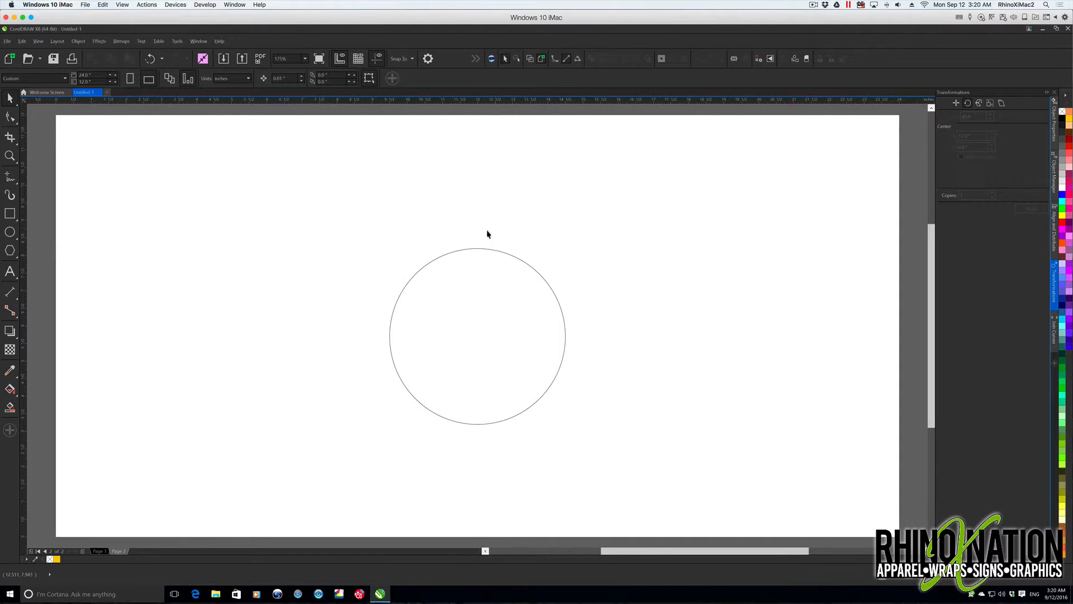
# Step: Draw a small upright rectangle to the upper left of the 5 in circle, and delete the stray circle beside it
pyautogui.click(9, 214)
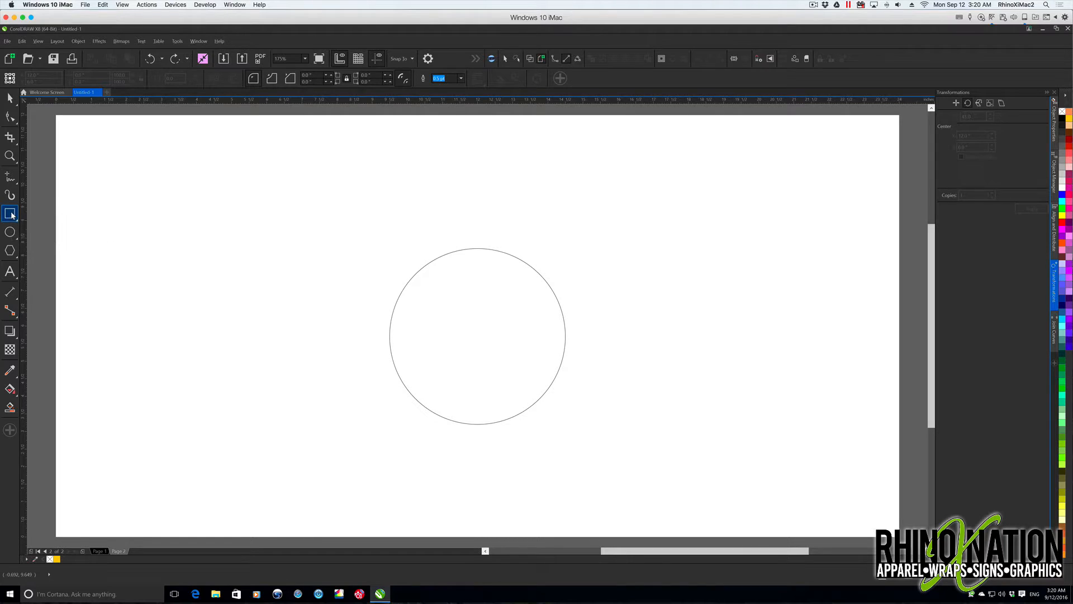
pyautogui.moveTo(293, 259); pyautogui.dragTo(308, 279)
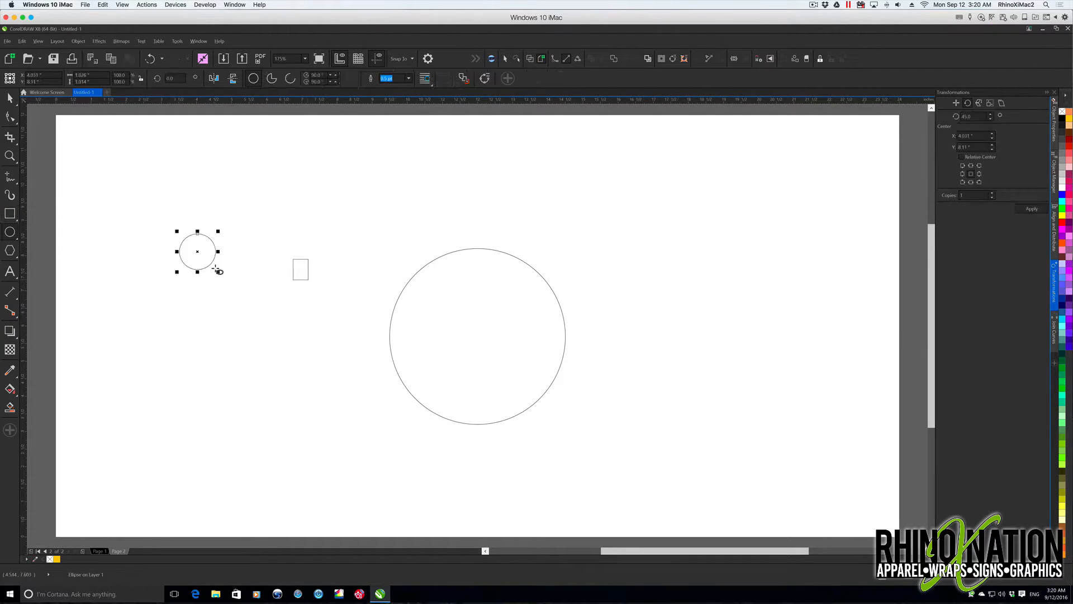
pyautogui.press('Delete')
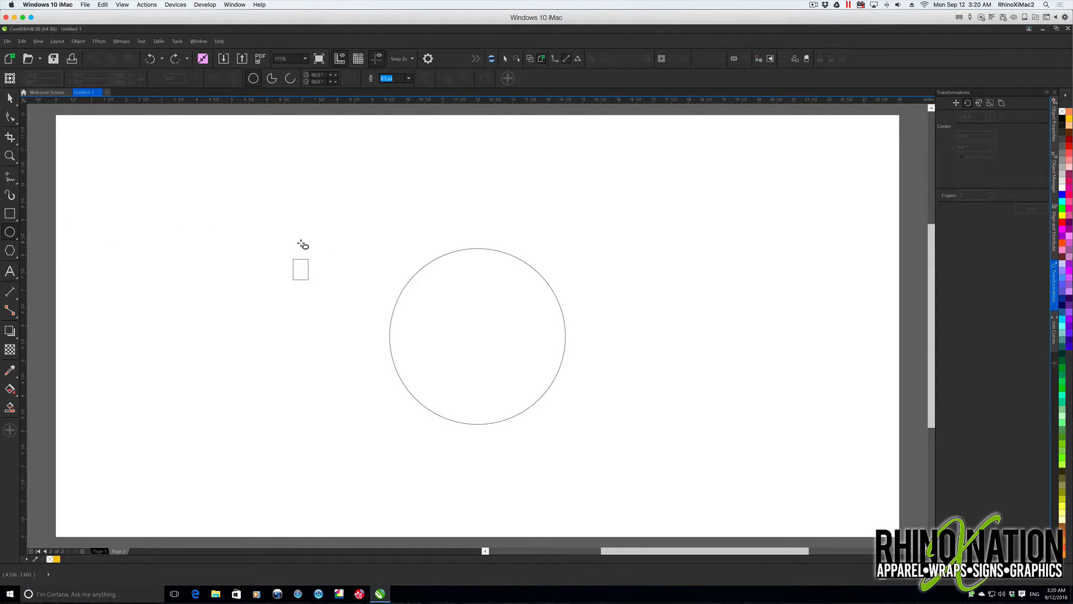
# Step: Draw a small circle over the rectangle's top edge and set its width and height to 0.429 in
pyautogui.moveTo(300, 258); pyautogui.dragTo(311, 271)
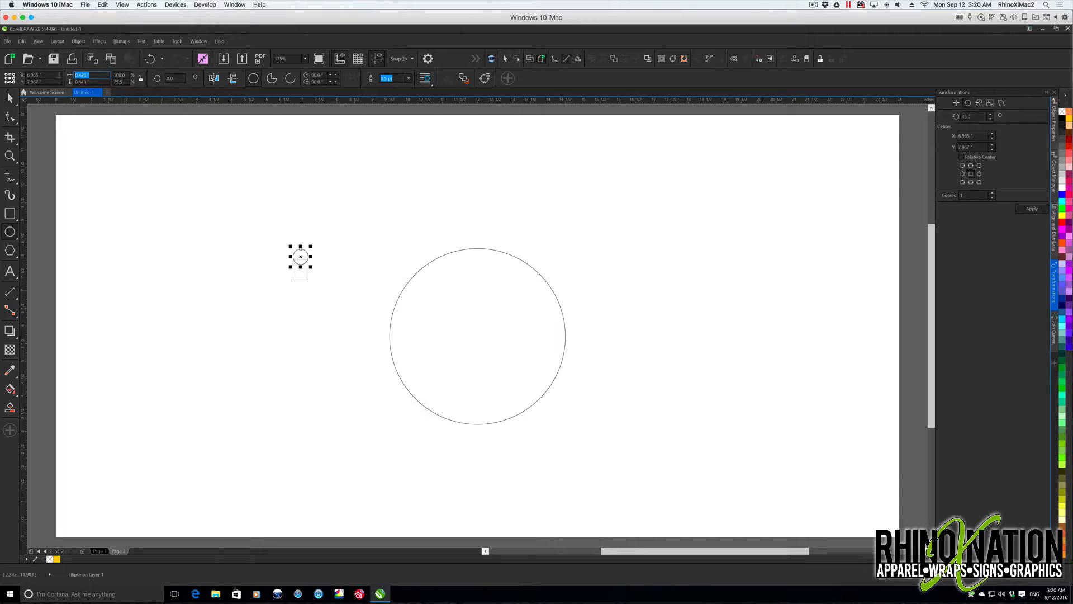
pyautogui.press('BackSpace')
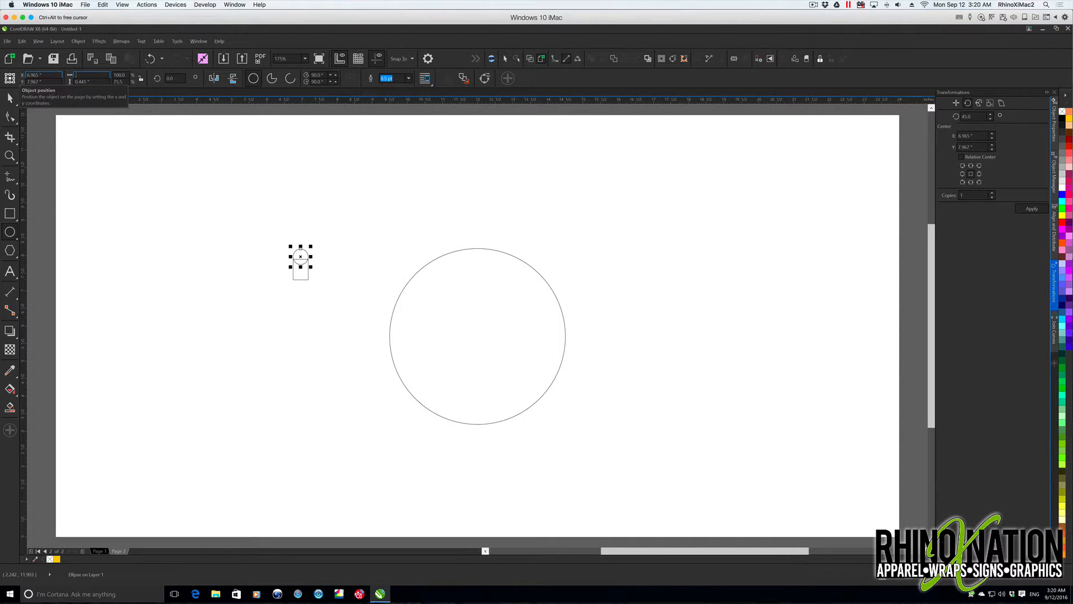
pyautogui.press('Tab')
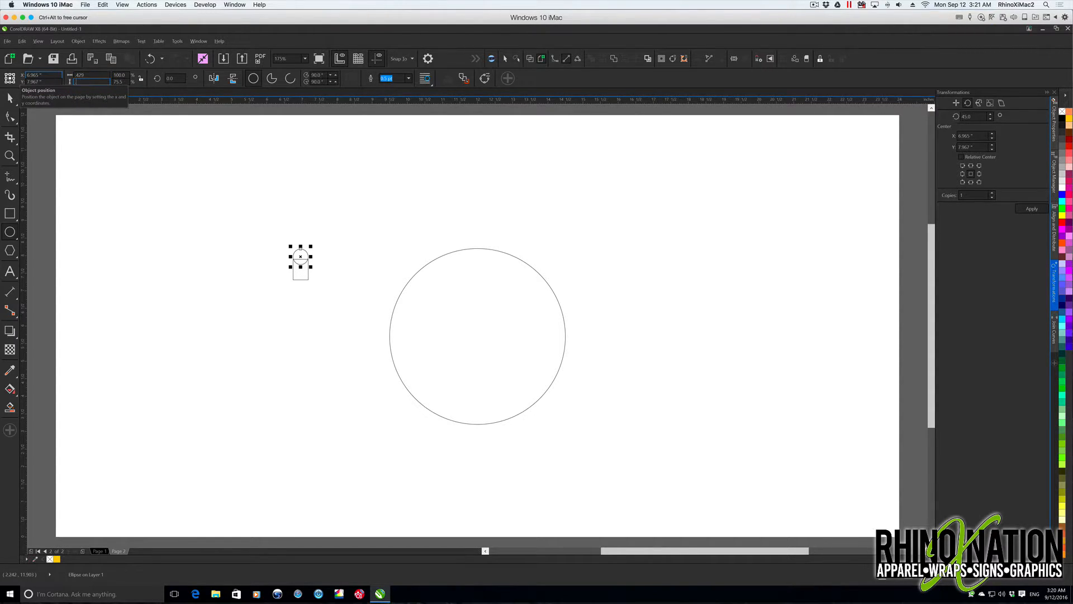
pyautogui.write('.429')
pyautogui.press('Return')
# Step: Centre the small circle on the rectangle's top edge and weld the two shapes into one round-topped tooth
pyautogui.scroll(3, 329, 254)
pyautogui.moveTo(281, 256); pyautogui.dragTo(339, 294)
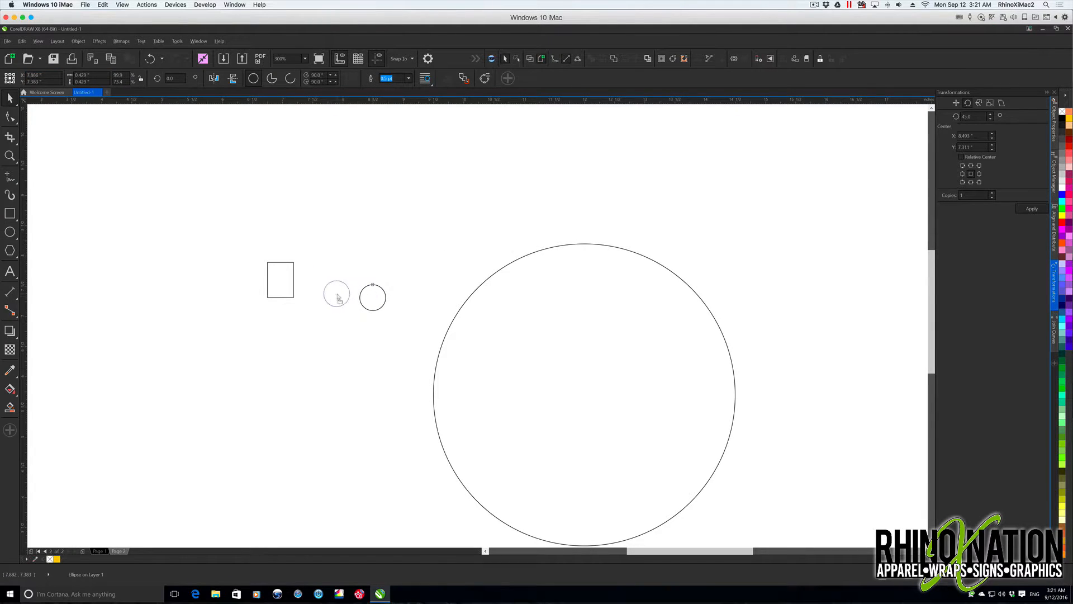
pyautogui.moveTo(262, 256)
pyautogui.mouseDown()
pyautogui.moveTo(306, 313)
pyautogui.moveTo(276, 254)
pyautogui.moveTo(281, 262)
pyautogui.mouseUp()
pyautogui.moveTo(228, 223); pyautogui.dragTo(320, 336)
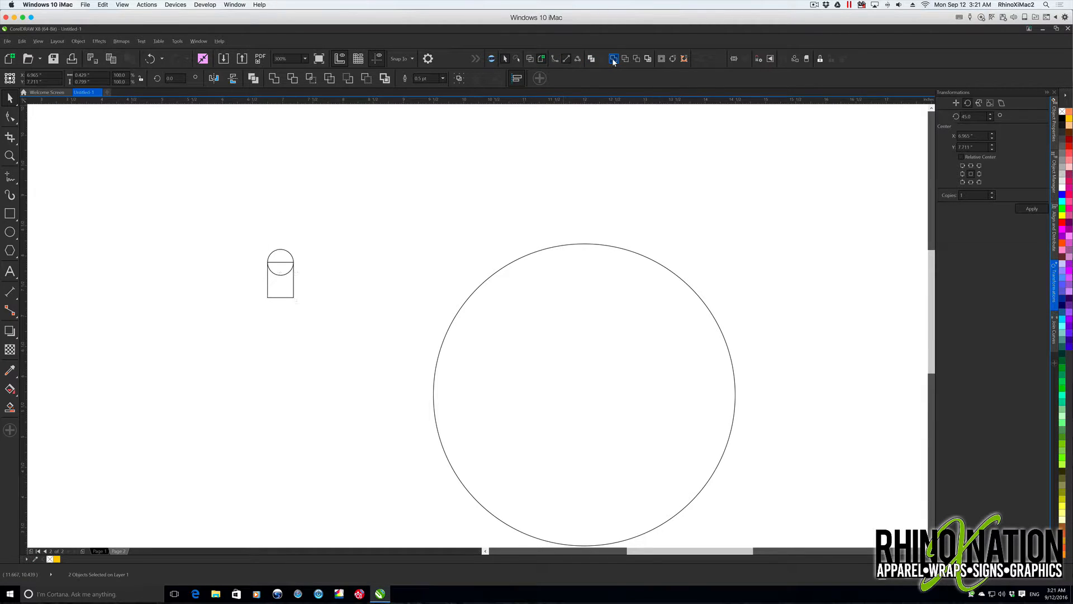
pyautogui.click(613, 60)
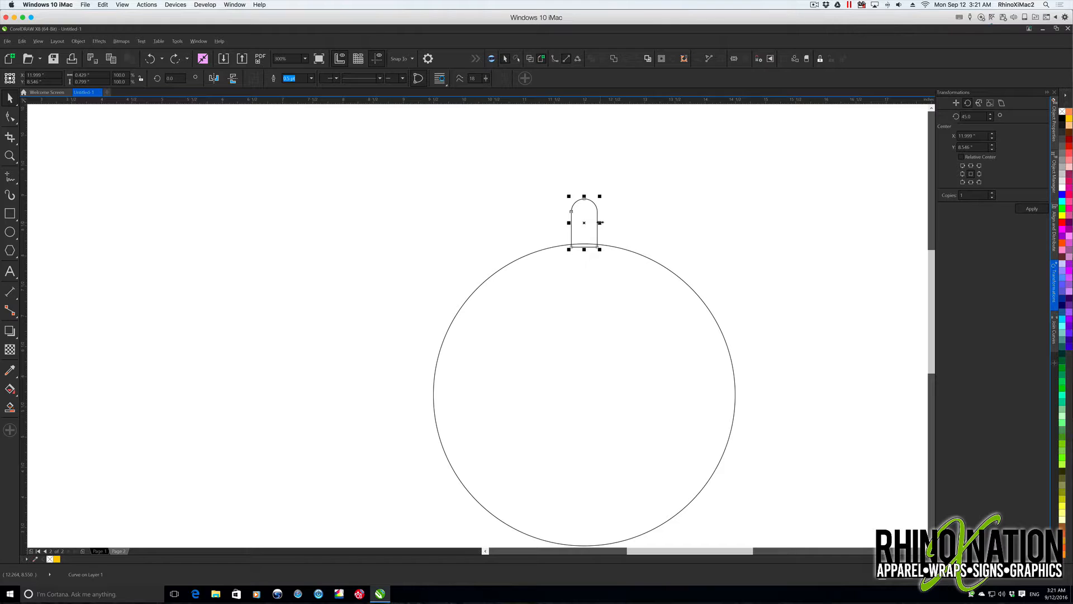
# Step: Narrow the tooth at the top of the large circle to about 0.15 in wide and shorten it from its tip
pyautogui.moveTo(599, 222); pyautogui.dragTo(592, 222)
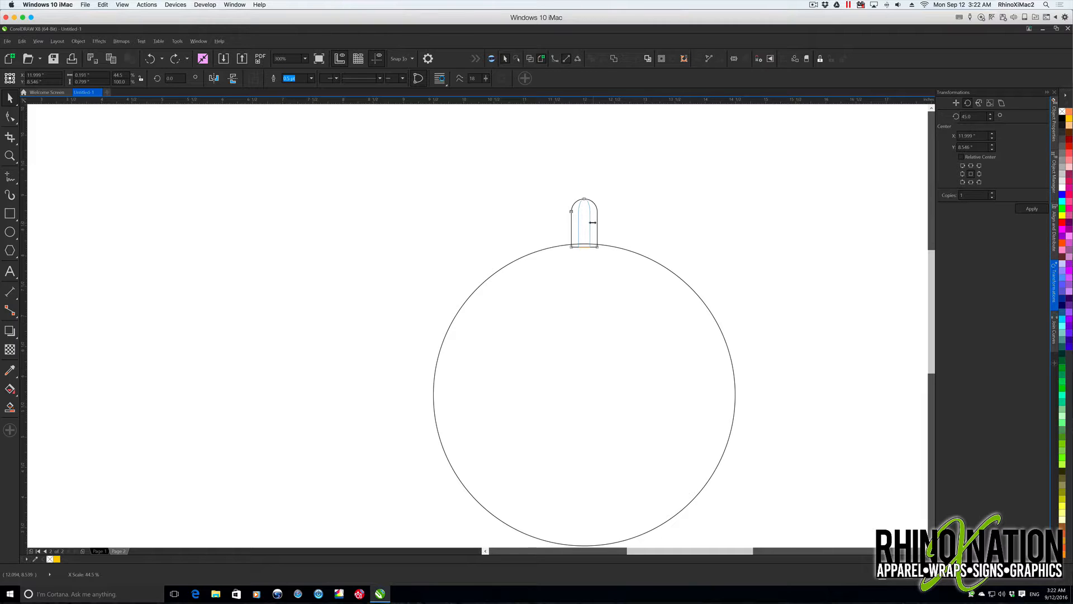
pyautogui.moveTo(592, 222); pyautogui.dragTo(592, 223)
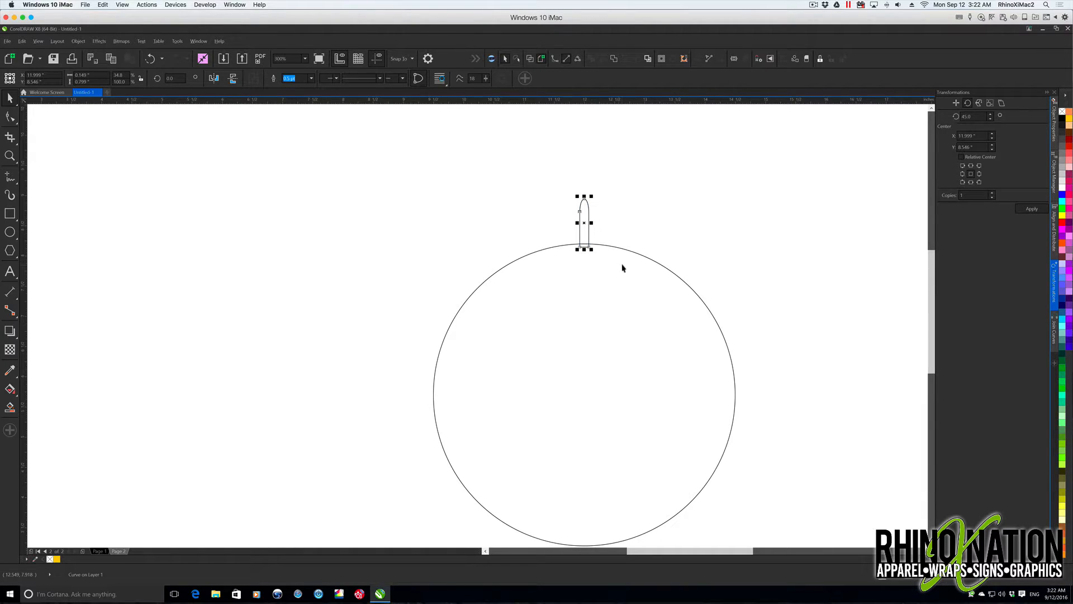
pyautogui.moveTo(584, 196); pyautogui.dragTo(586, 233)
# Step: Spread the tooth's bottom corner nodes outward into a tapered shape and set its size to 0.25 in wide by 0.325 in high
pyautogui.click(10, 126)
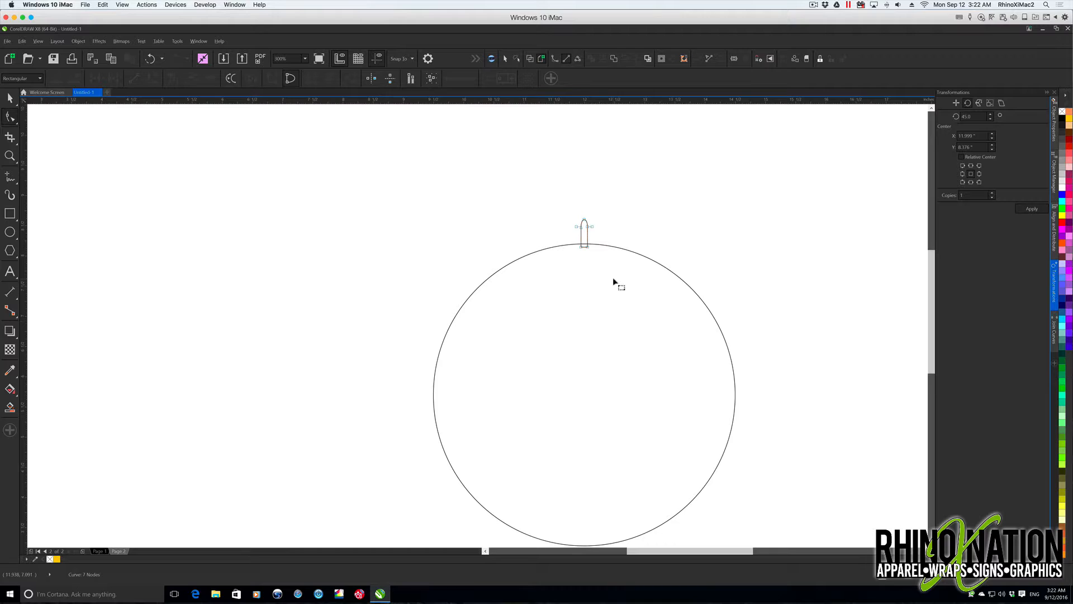
pyautogui.click(587, 247)
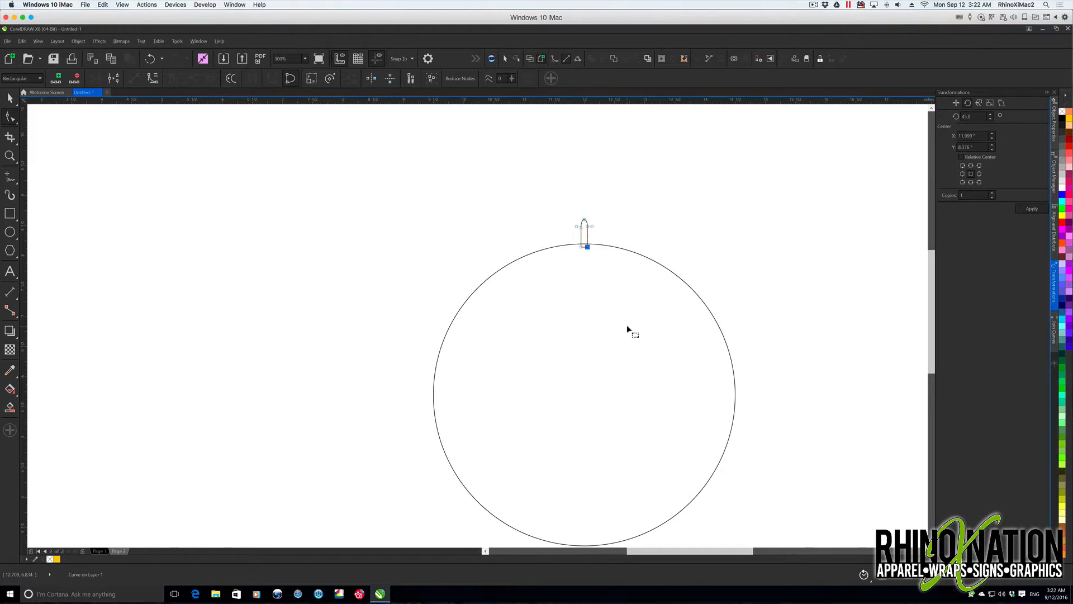
pyautogui.press('Right')
pyautogui.press('Right')
pyautogui.click(583, 244)
pyautogui.press('Left')
pyautogui.moveTo(561, 232); pyautogui.dragTo(610, 232)
pyautogui.press('space')
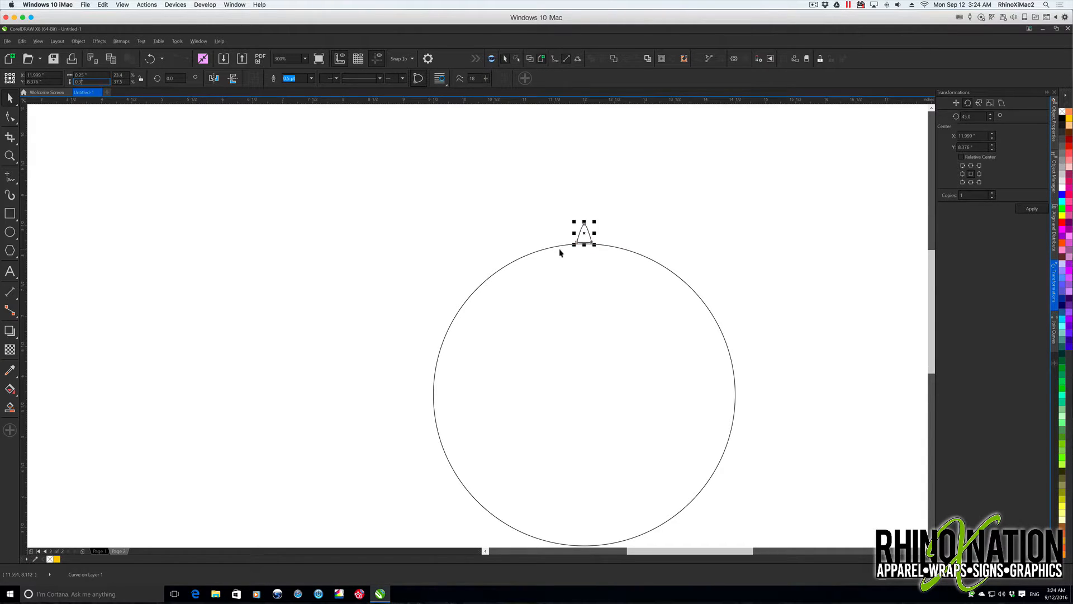
pyautogui.write('25')
pyautogui.press('Return')
# Step: Set the tooth's rotation centre at the centre of the large circle
pyautogui.moveTo(931, 356); pyautogui.dragTo(931, 373)
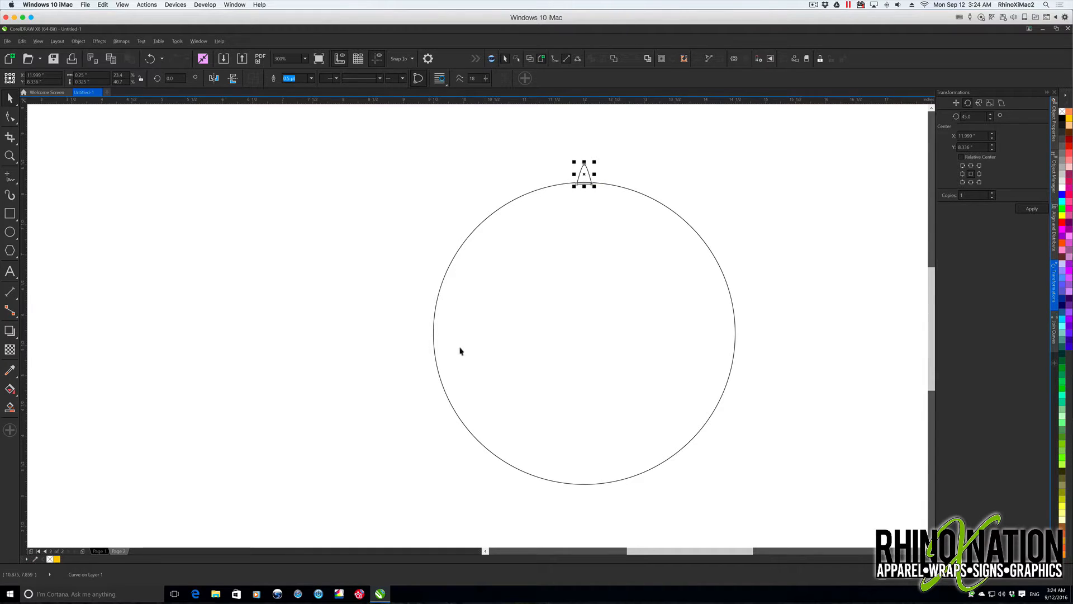
pyautogui.click(583, 173)
pyautogui.moveTo(584, 174); pyautogui.dragTo(584, 333)
# Step: Try a copy of the tooth rotated 5° about the circle's centre, and undo it
pyautogui.click(963, 117)
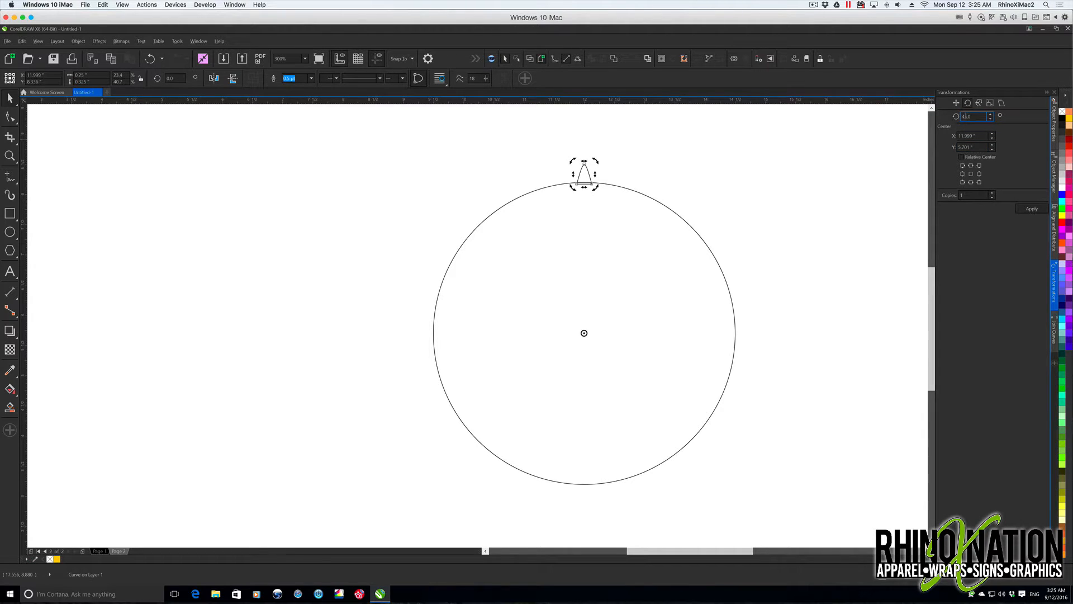
pyautogui.moveTo(976, 117); pyautogui.dragTo(956, 116)
pyautogui.write('5')
pyautogui.click(1032, 209)
pyautogui.hotkey('ctrl', 'z')
# Step: Copy the tooth around the circle at 8° steps, starting with one copy and continuing in batches of 10
pyautogui.moveTo(976, 117); pyautogui.dragTo(956, 116)
pyautogui.write('8')
pyautogui.click(1029, 209)
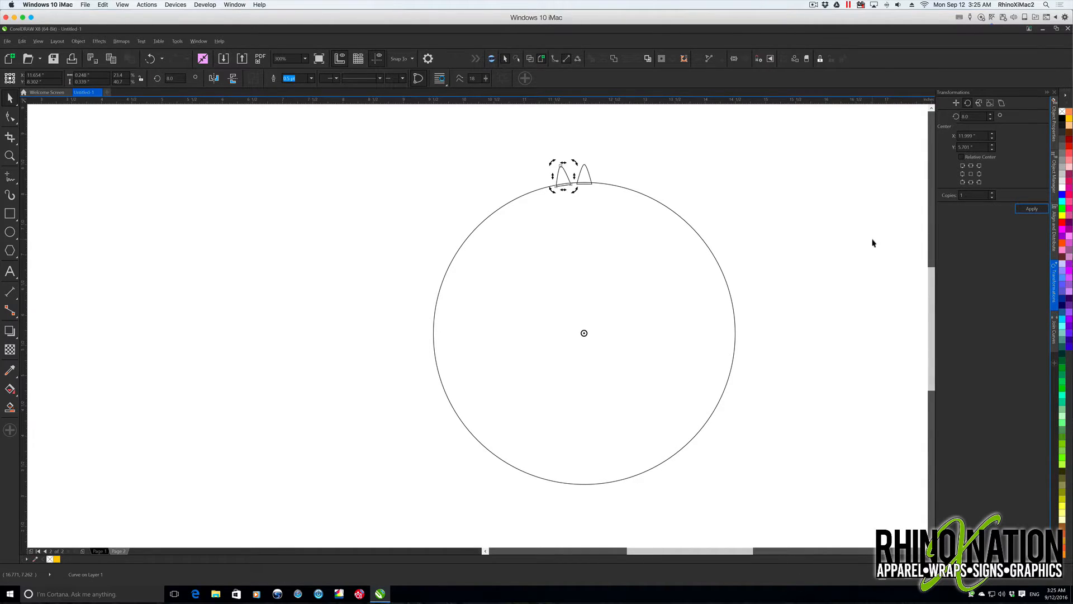
pyautogui.click(969, 196)
pyautogui.write('0')
pyautogui.click(1026, 208)
pyautogui.click(1026, 207)
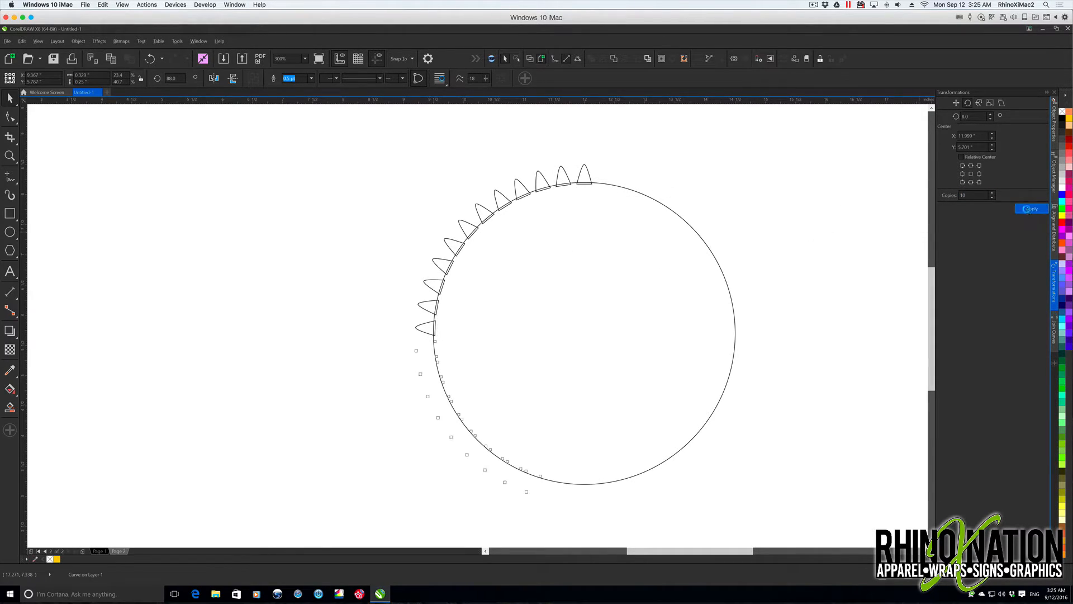
pyautogui.click(1026, 207)
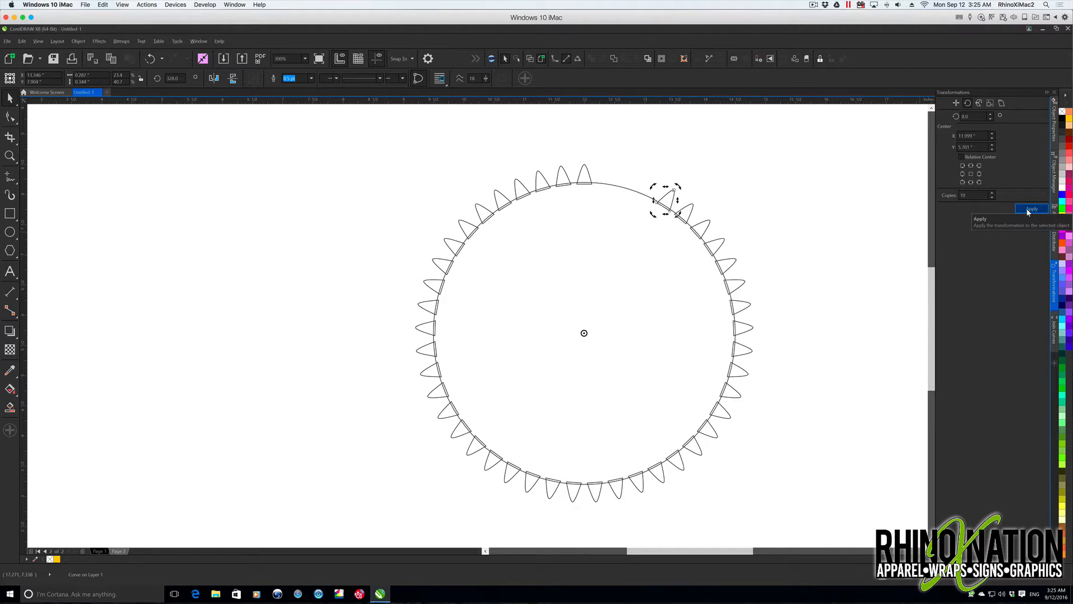
# Step: Close the remaining gap in the ring of teeth with single copies at 8° steps
pyautogui.doubleClick(970, 197)
pyautogui.write('1')
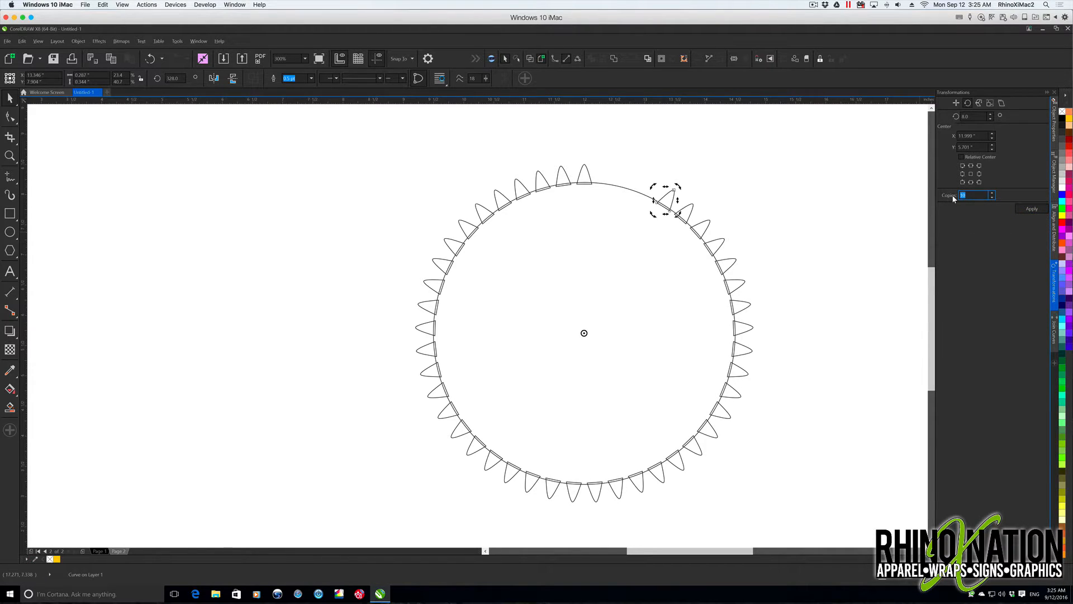
pyautogui.click(1040, 208)
pyautogui.click(1041, 209)
pyautogui.click(1041, 208)
pyautogui.click(1040, 209)
# Step: Select the large circle with all its teeth and weld them into one gear outline
pyautogui.click(404, 211)
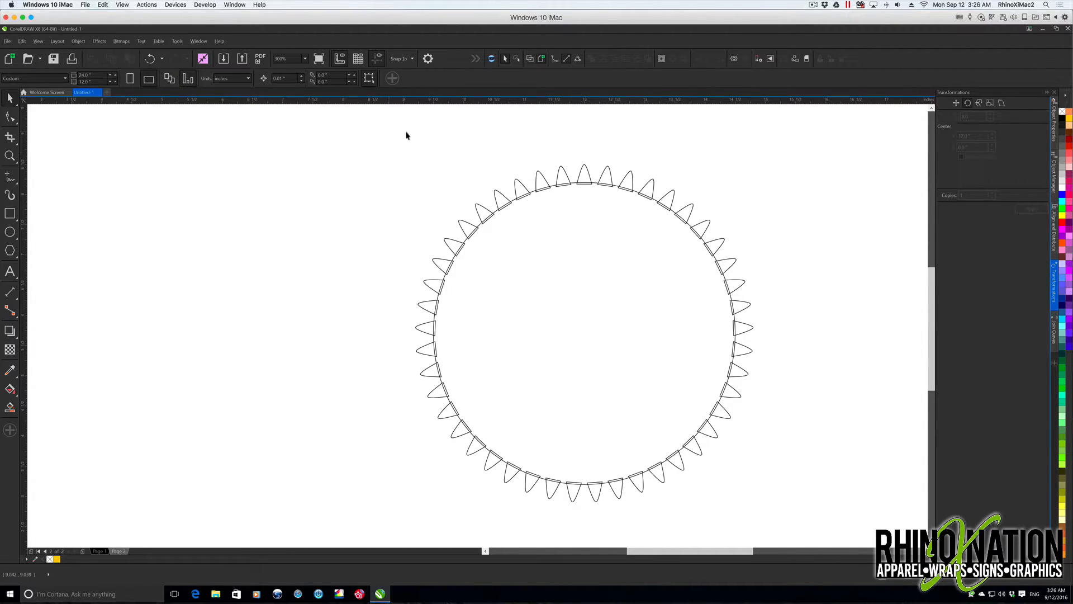
pyautogui.moveTo(386, 134); pyautogui.dragTo(788, 520)
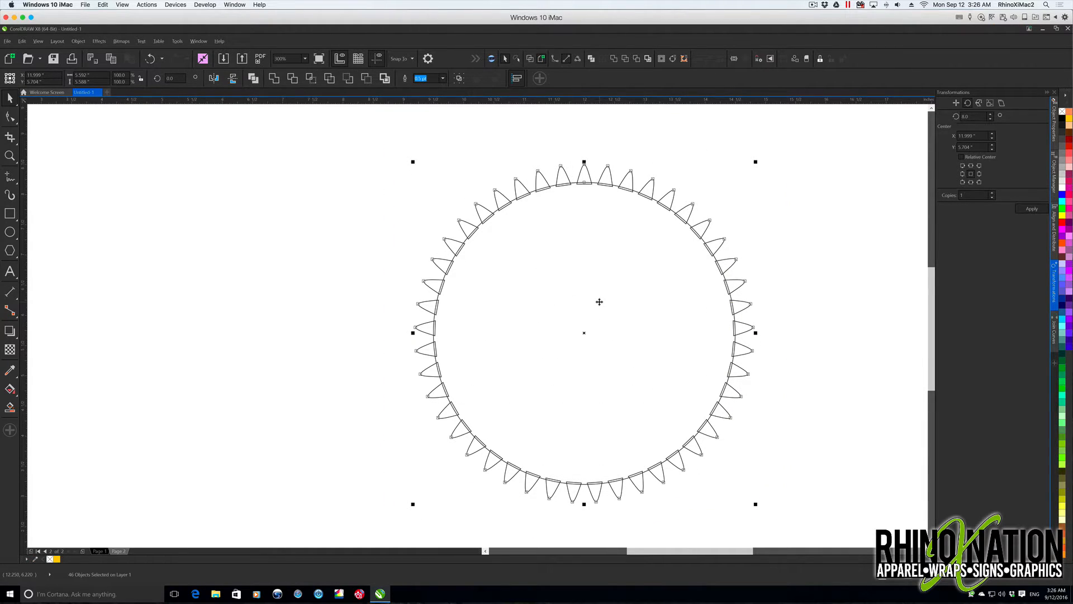
pyautogui.click(614, 60)
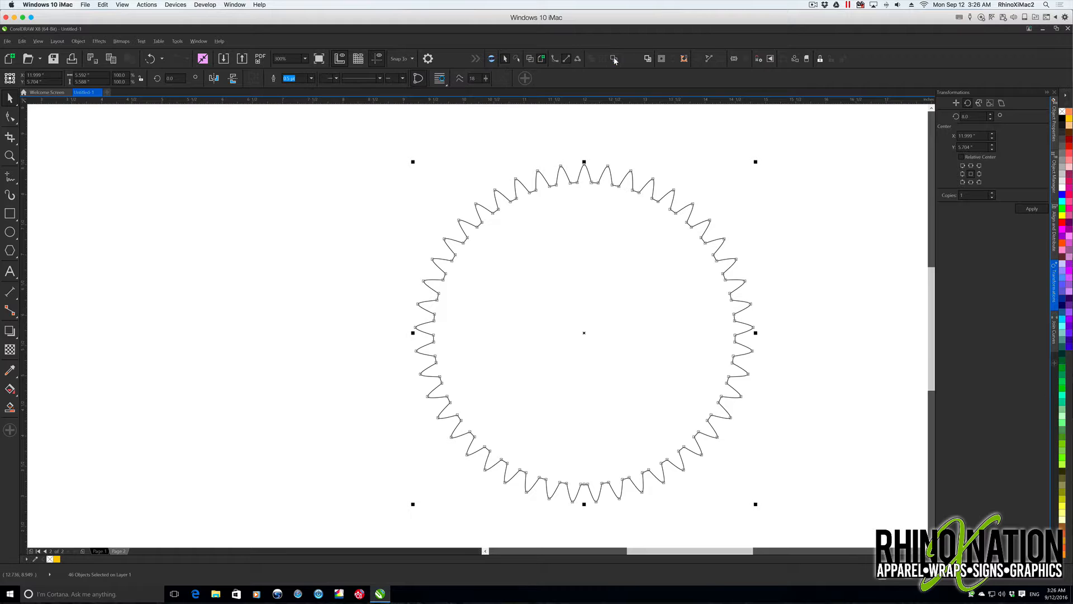
pyautogui.click(795, 300)
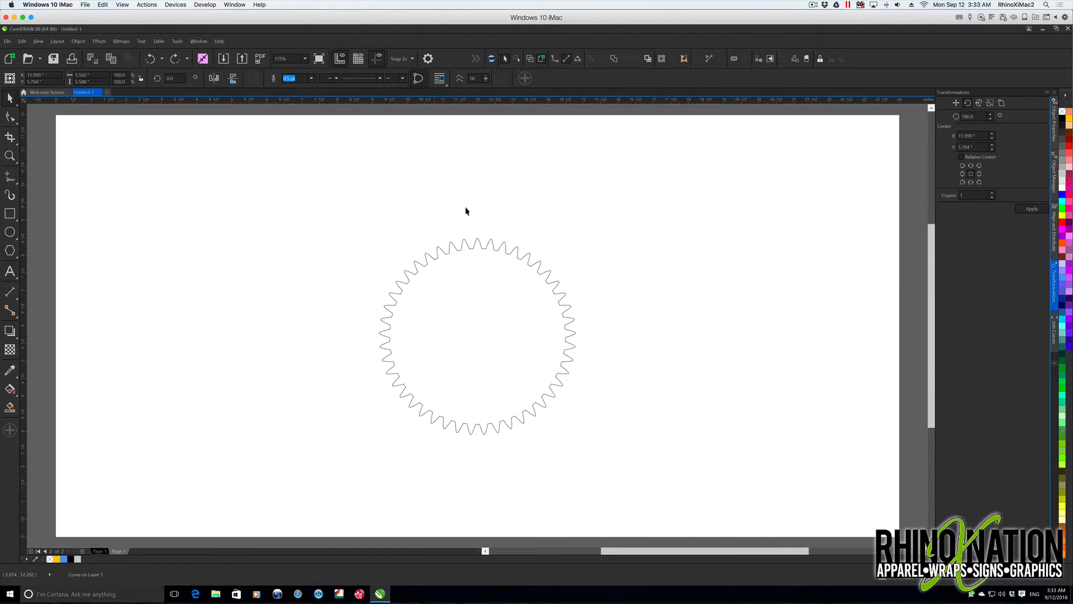
# Step: Fill the gear with blue, remove its outline, and move it to the upper-left area of the page
pyautogui.click(455, 245)
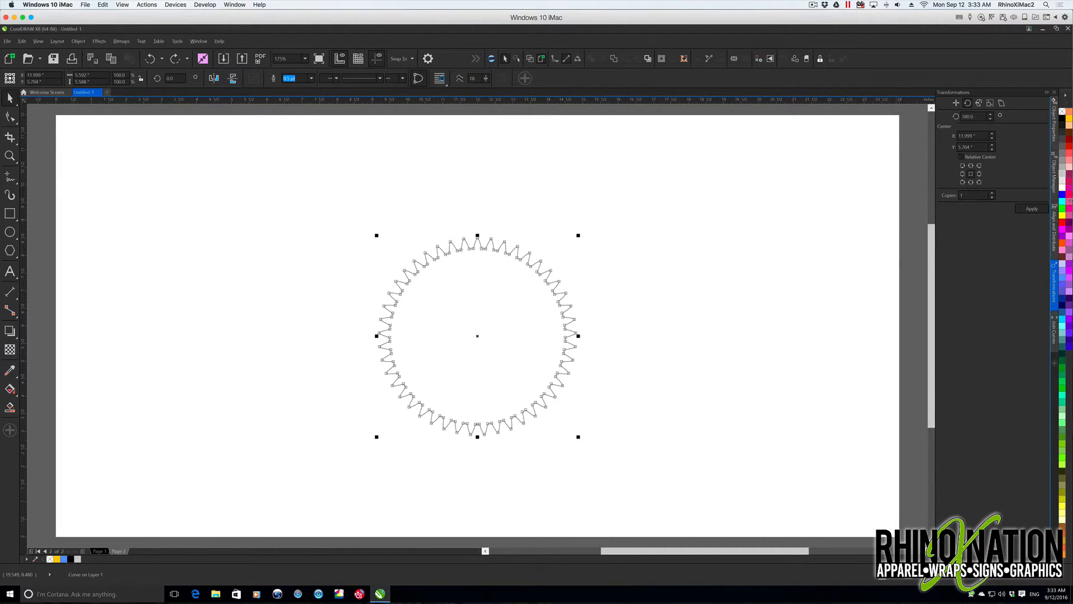
pyautogui.click(1062, 277)
pyautogui.rightClick(1062, 111)
pyautogui.click(489, 327)
pyautogui.click(611, 307)
pyautogui.moveTo(507, 326); pyautogui.dragTo(223, 213)
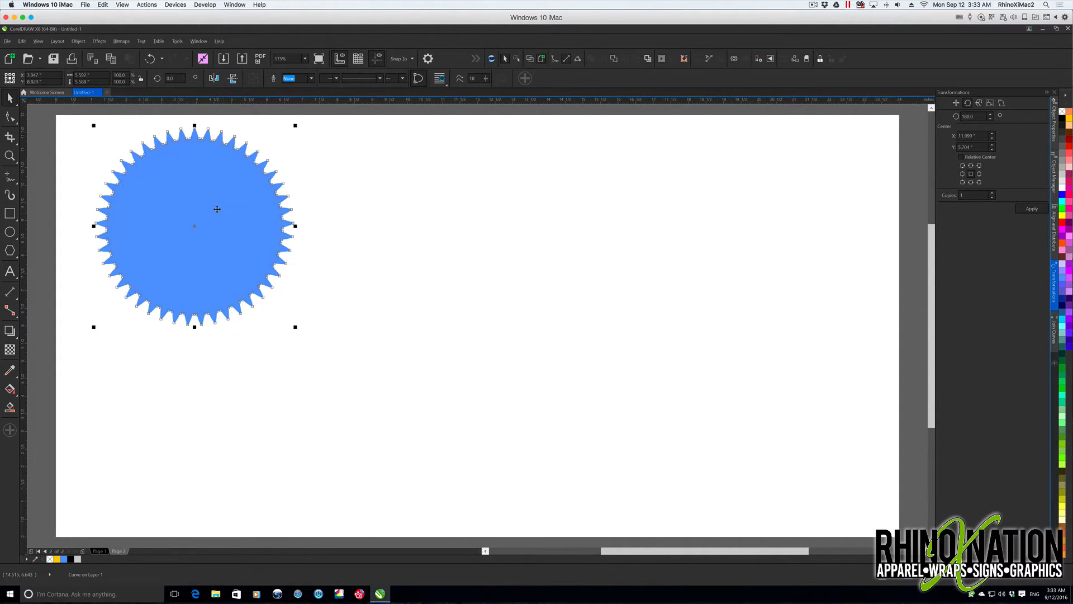
# Step: Place a copy of the blue gear in the lower middle of the page
pyautogui.moveTo(158, 184); pyautogui.dragTo(439, 297)
pyautogui.hotkey('ctrl', 'z')
pyautogui.moveTo(212, 222); pyautogui.dragTo(522, 388)
pyautogui.rightClick(522, 387)
# Step: Draw a circle in the middle of the copied gear and set its size to 1 in
pyautogui.click(10, 232)
pyautogui.click(427, 220)
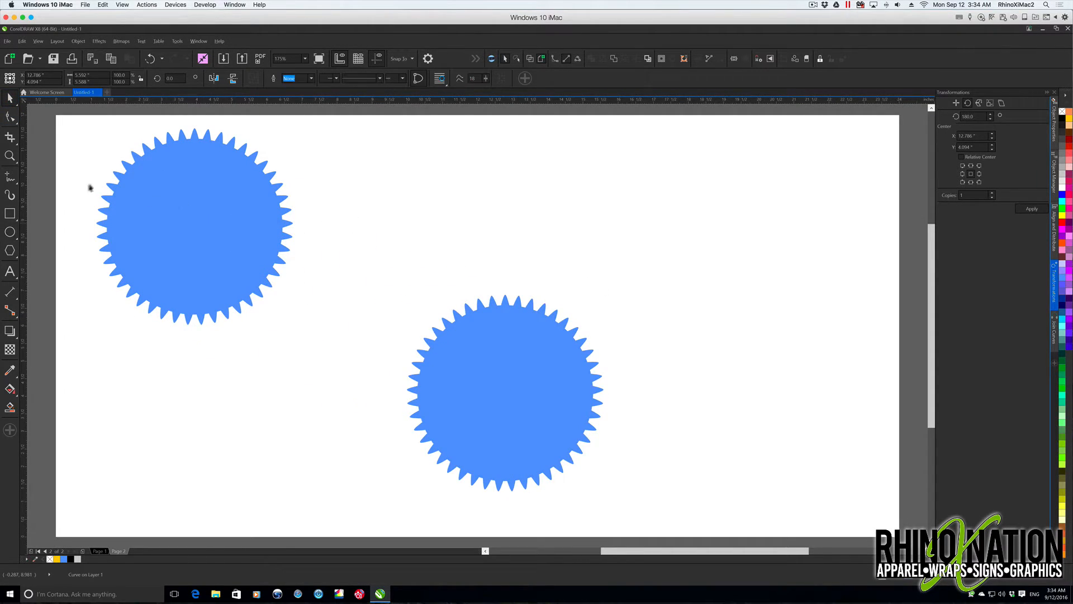
pyautogui.click(10, 232)
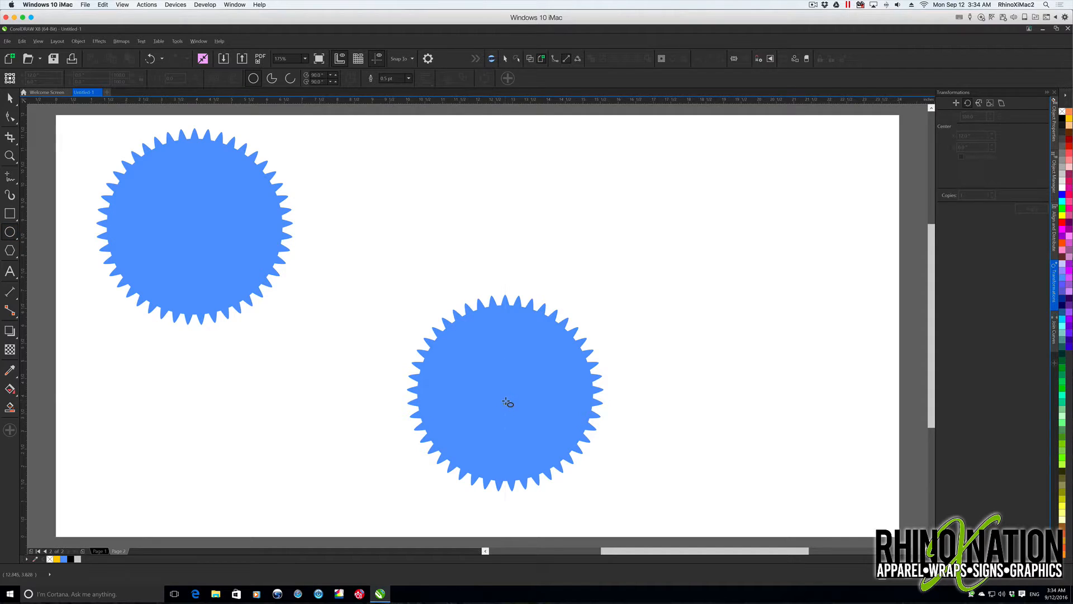
pyautogui.moveTo(506, 393); pyautogui.dragTo(532, 420)
pyautogui.click(84, 75)
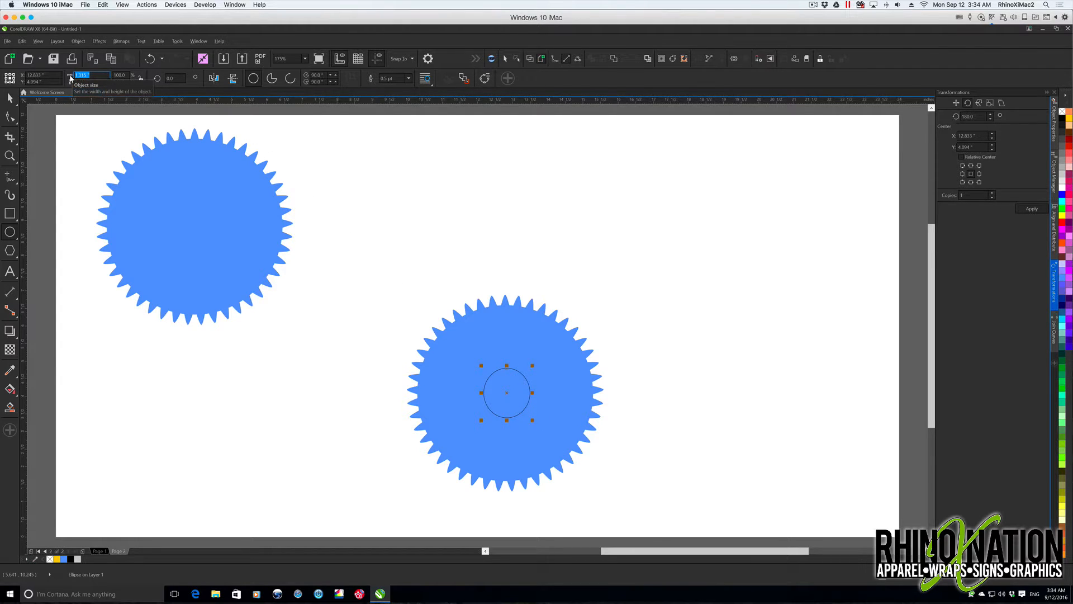
pyautogui.write('1')
pyautogui.press('Return')
# Step: Select the copied gear and its 1 in circle together and centre both on the page
pyautogui.moveTo(378, 276); pyautogui.dragTo(633, 511)
pyautogui.press('p')
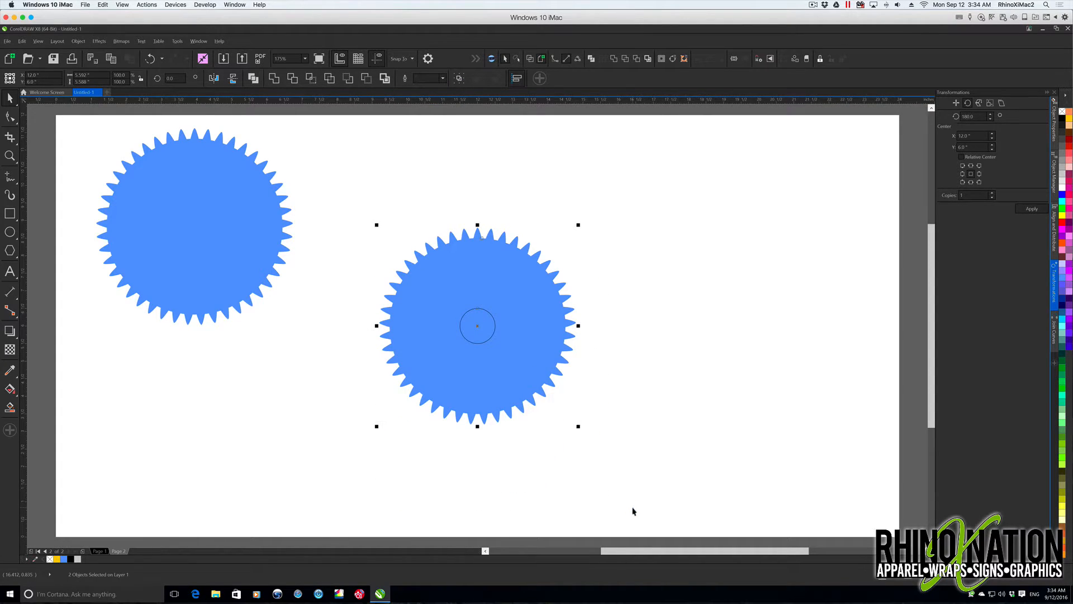
pyautogui.click(646, 456)
# Step: Enlarge the circle about its centre to about 3.95 in and cut it out of the centred gear
pyautogui.click(484, 340)
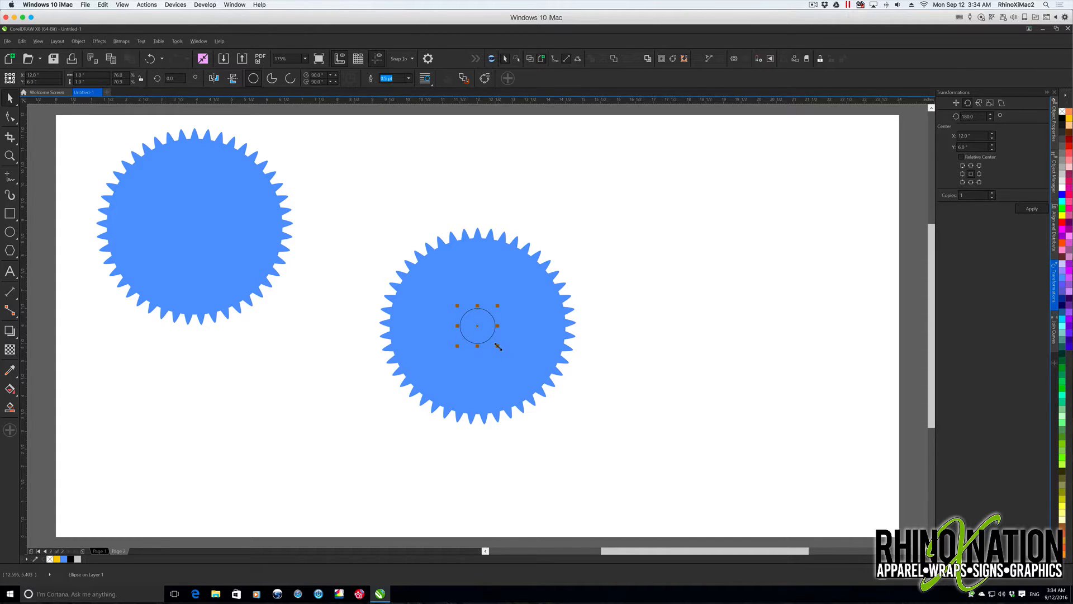
pyautogui.moveTo(498, 346); pyautogui.dragTo(559, 398)
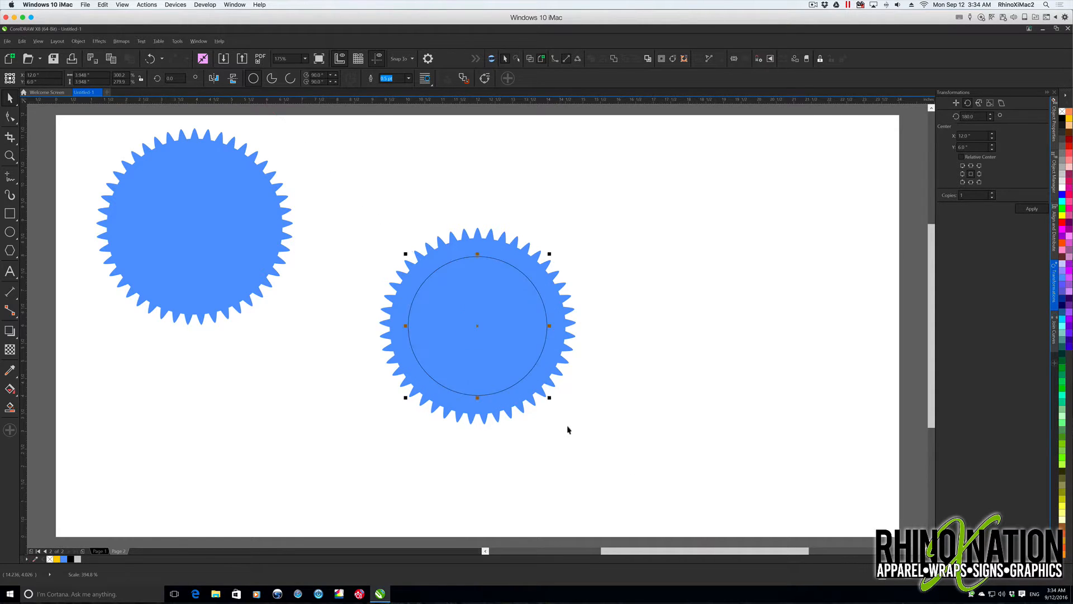
pyautogui.moveTo(361, 214); pyautogui.dragTo(649, 479)
pyautogui.click(366, 79)
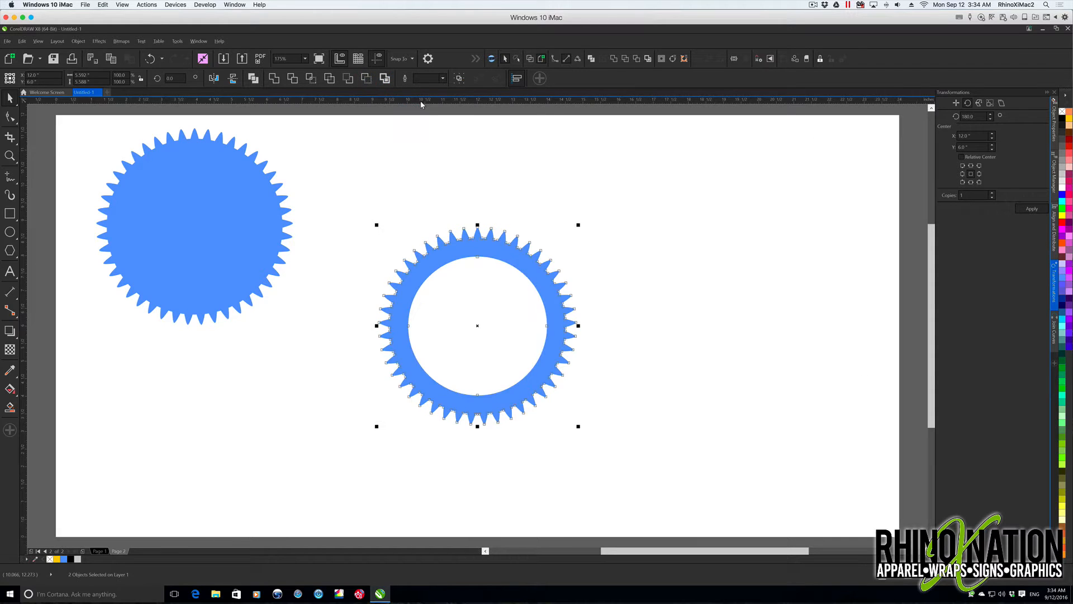
pyautogui.click(492, 199)
# Step: Move the ring-shaped gear to the page's upper-right area and place a copy of the solid gear in the lower middle
pyautogui.moveTo(541, 245); pyautogui.dragTo(838, 170)
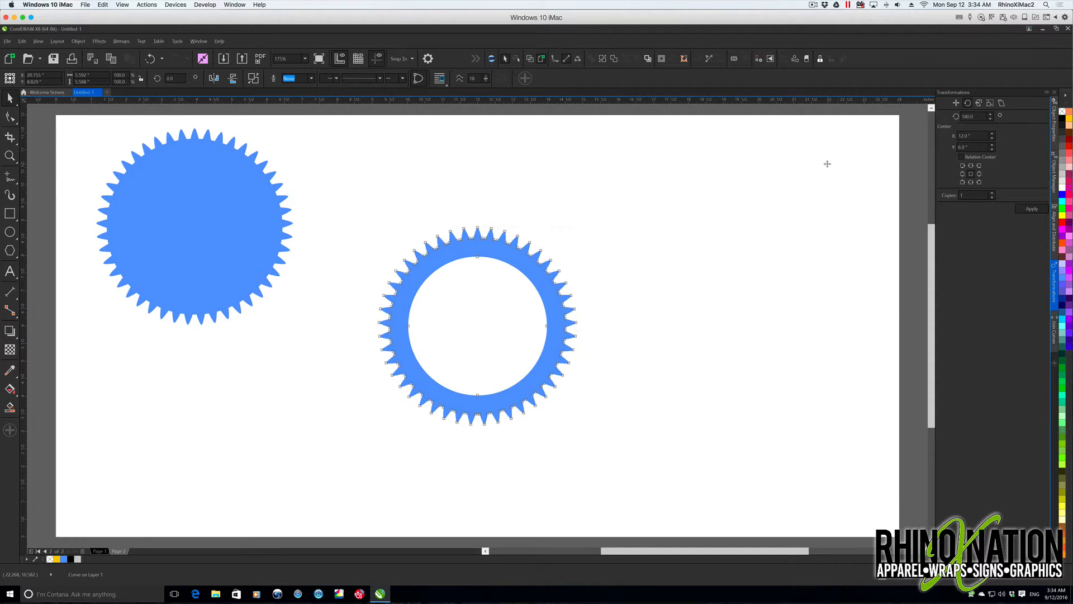
pyautogui.moveTo(188, 228); pyautogui.dragTo(474, 370)
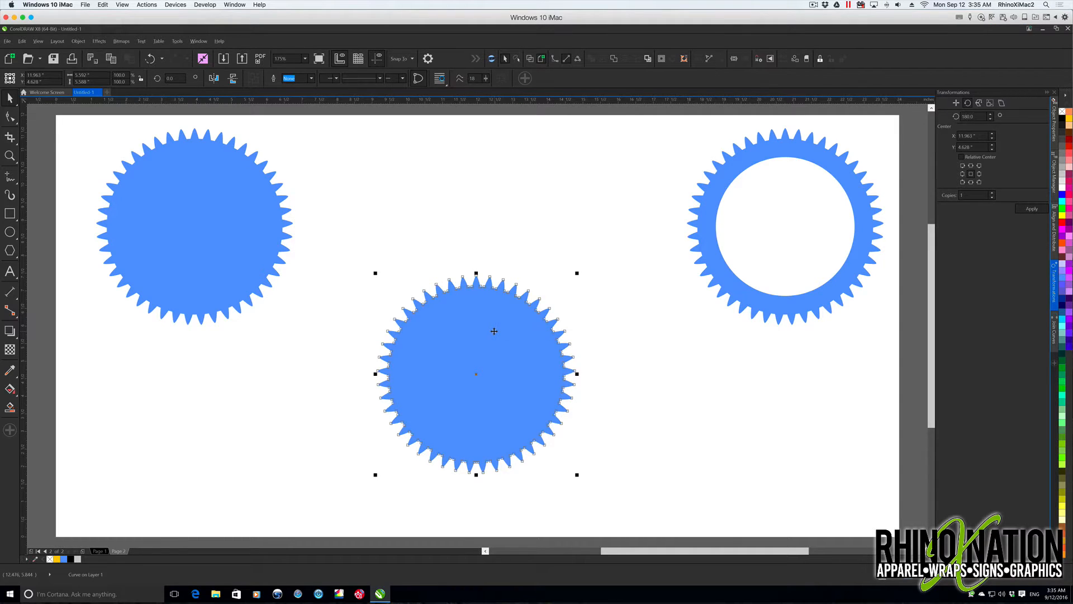
# Step: Place a duplicate of the lower-middle gear concentrically on the original, shrunk to about 3.76 in, and fill it red
pyautogui.click(23, 42)
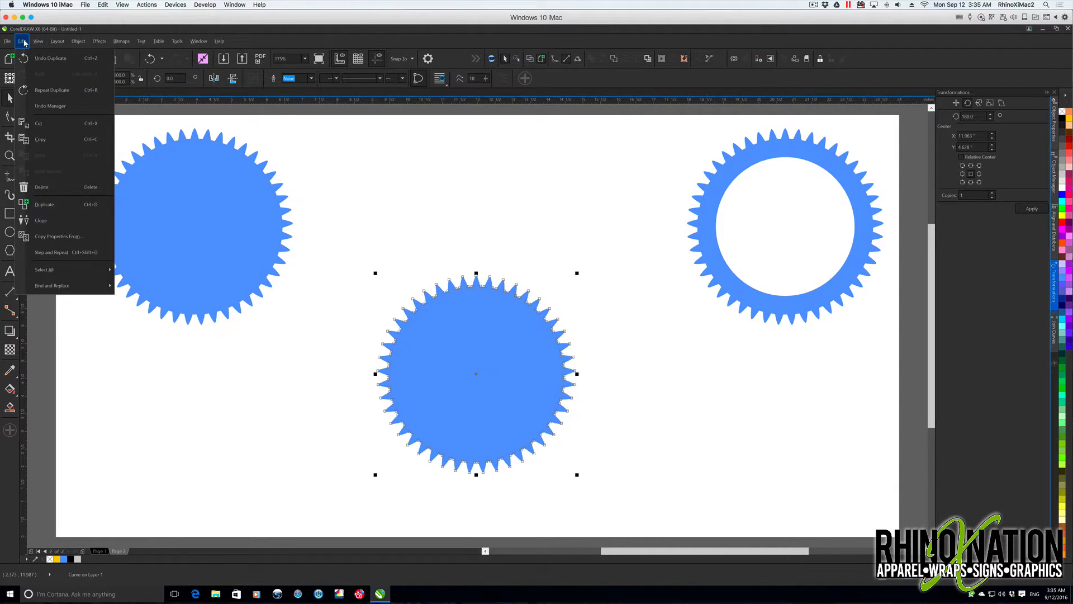
pyautogui.click(42, 204)
pyautogui.moveTo(754, 521); pyautogui.dragTo(481, 378)
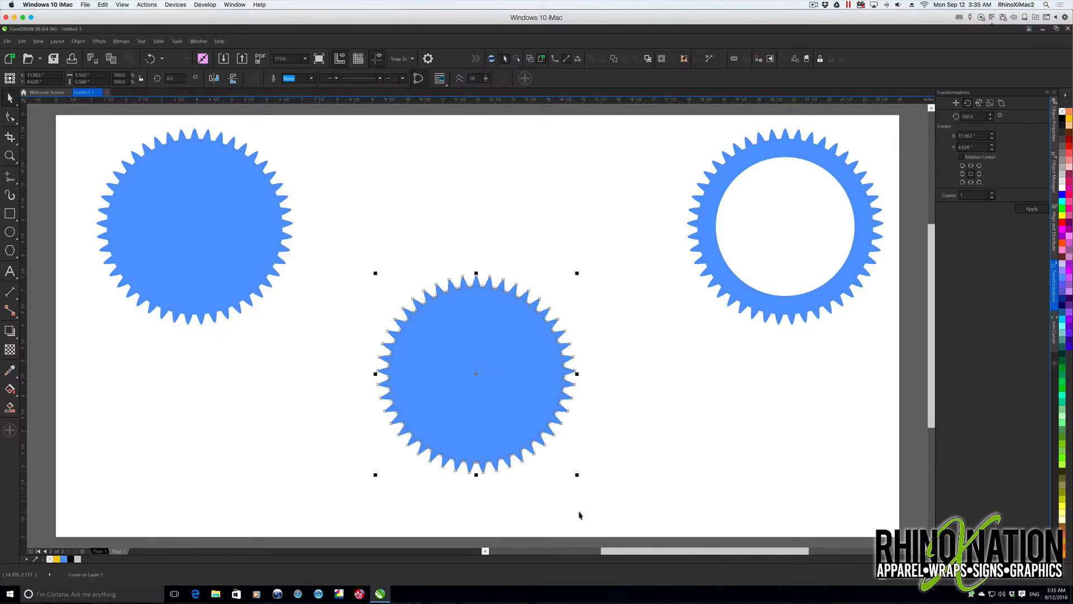
pyautogui.moveTo(576, 474); pyautogui.dragTo(545, 452)
pyautogui.moveTo(352, 240); pyautogui.dragTo(611, 498)
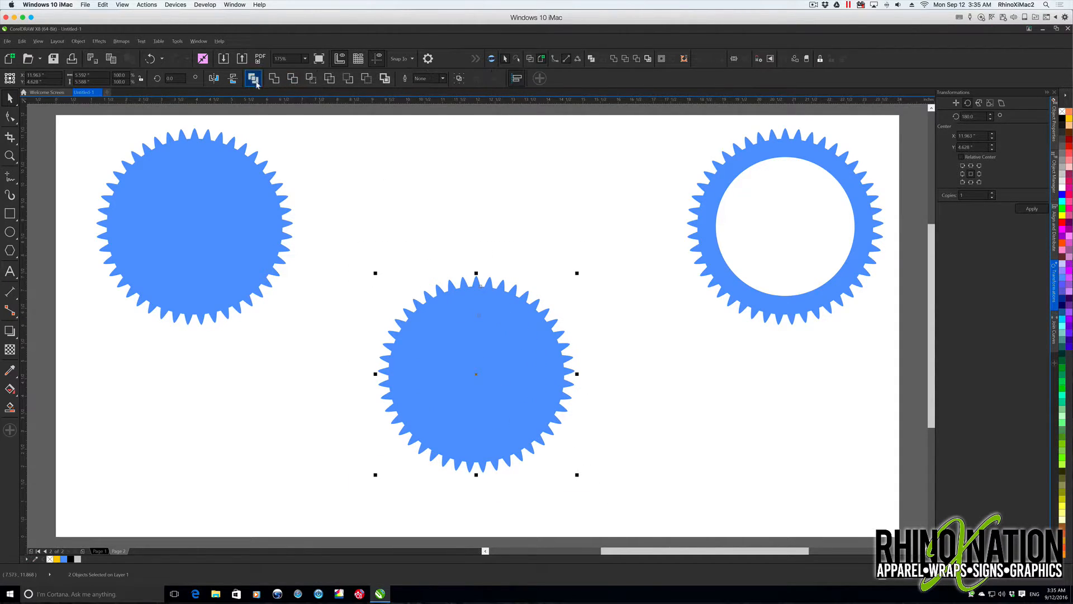
pyautogui.click(515, 431)
pyautogui.click(1062, 222)
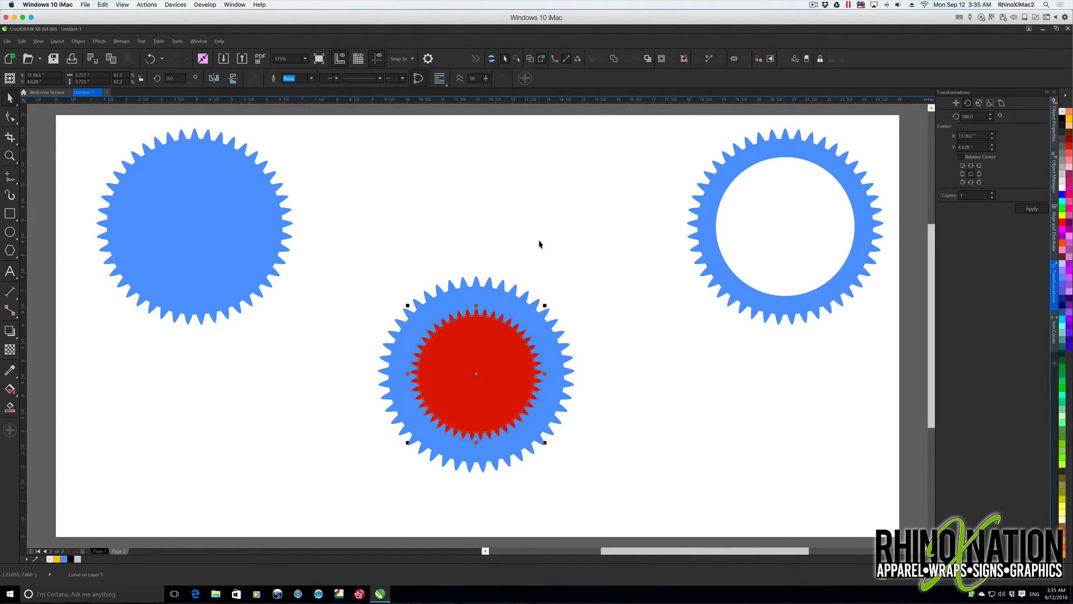
# Step: Cut the red gear out of the blue gear beneath it and move the toothed ring up between the other two gears
pyautogui.moveTo(339, 250); pyautogui.dragTo(620, 503)
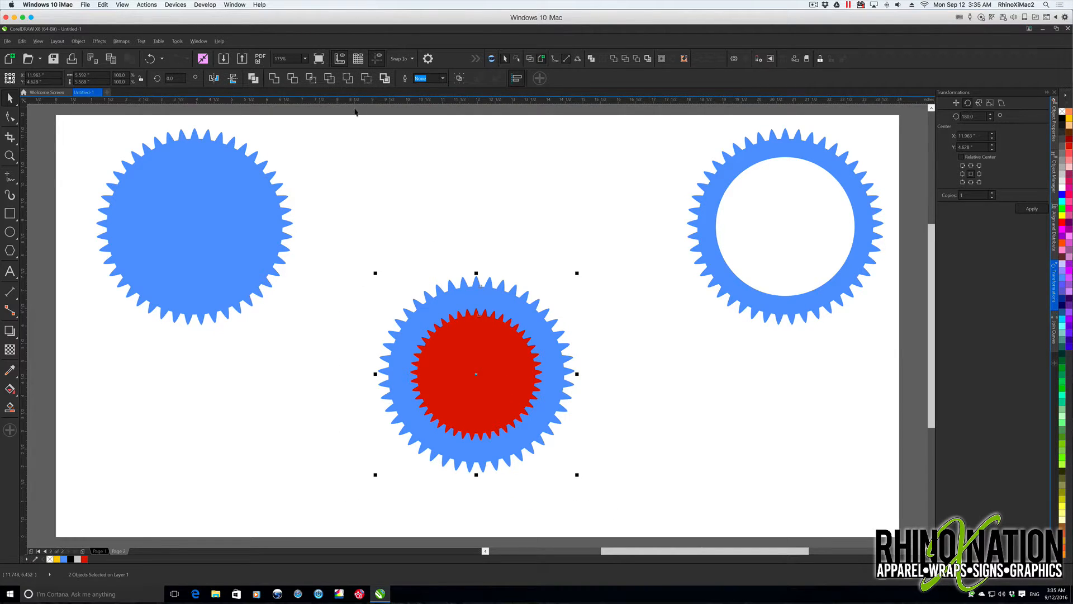
pyautogui.click(366, 79)
pyautogui.click(487, 185)
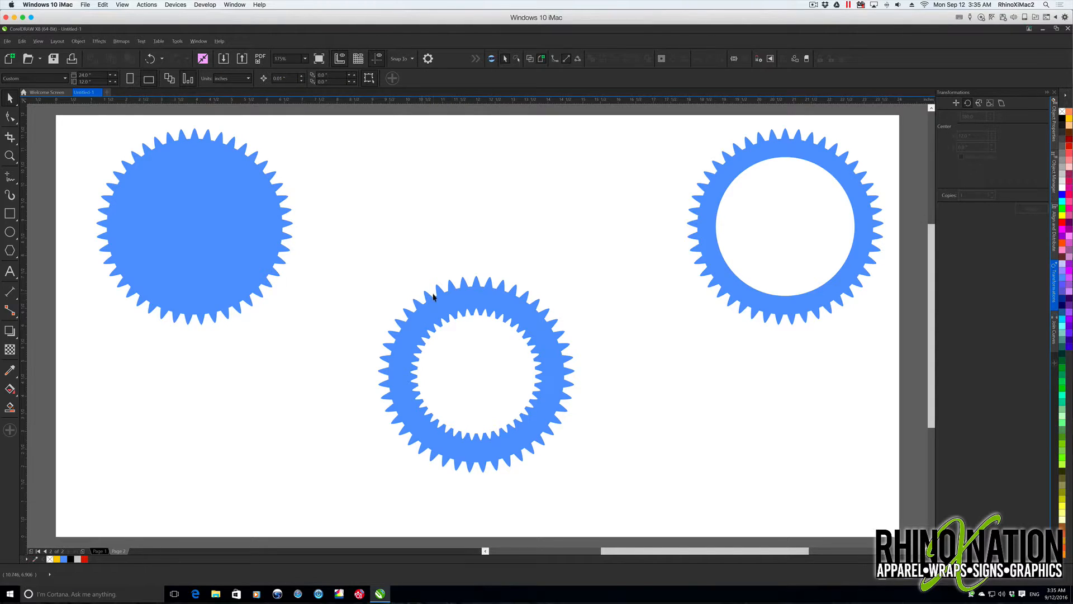
pyautogui.moveTo(535, 334); pyautogui.dragTo(540, 174)
pyautogui.moveTo(486, 298); pyautogui.dragTo(487, 315)
pyautogui.click(594, 342)
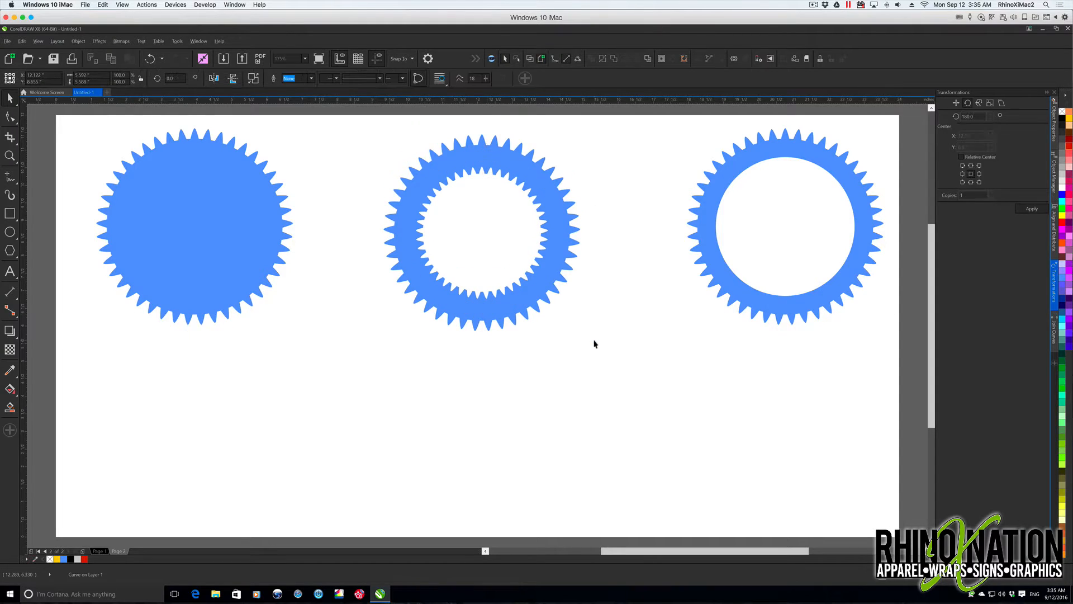
# Step: Add a third page sized 24 by 12 in and draw a circle about 4.7 in across in its lower middle
pyautogui.click(82, 552)
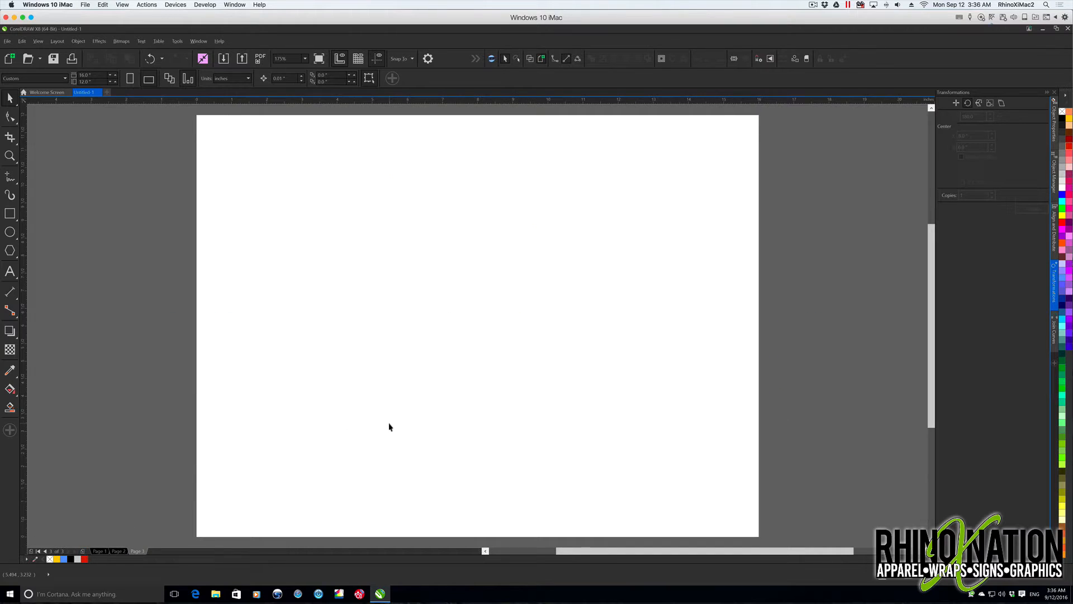
pyautogui.click(9, 231)
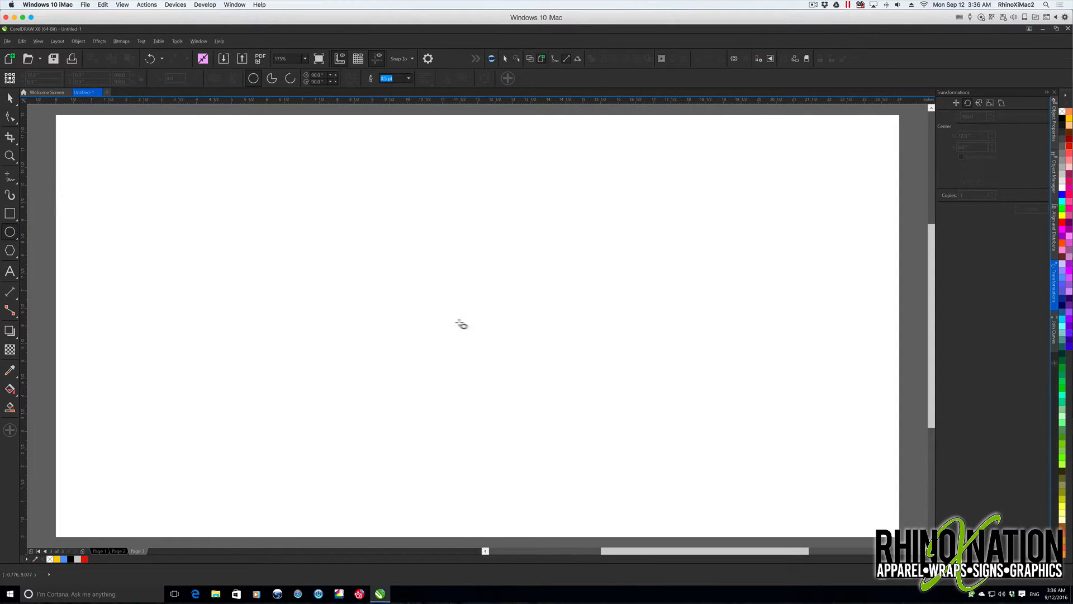
pyautogui.moveTo(466, 287); pyautogui.dragTo(617, 439)
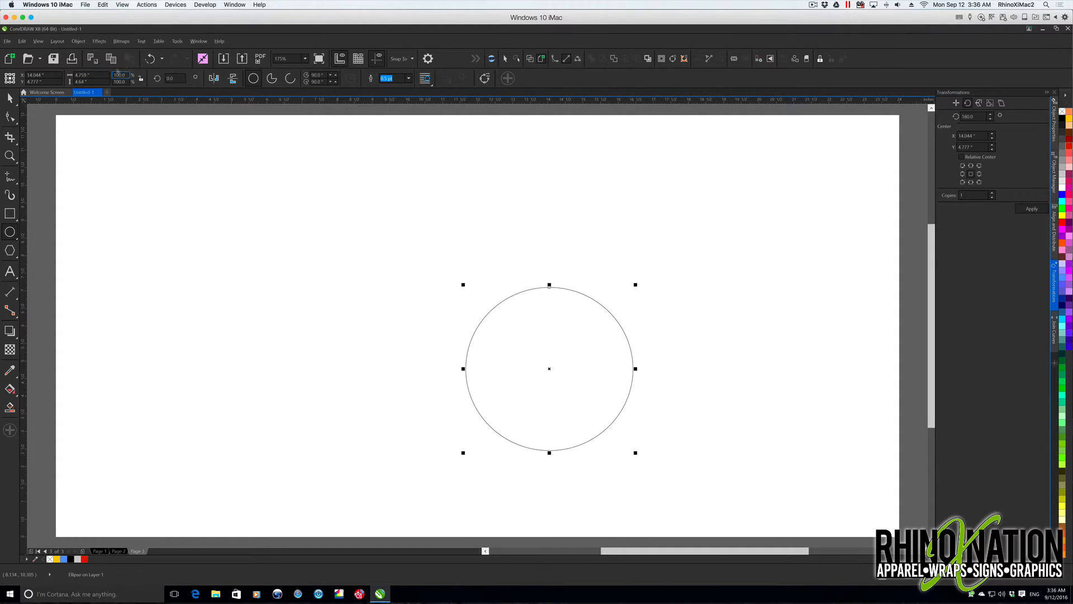
# Step: Set the circle to 5 by 5 in, centred on the page, and give it a solid pinkish-red fill without an outline
pyautogui.click(97, 73)
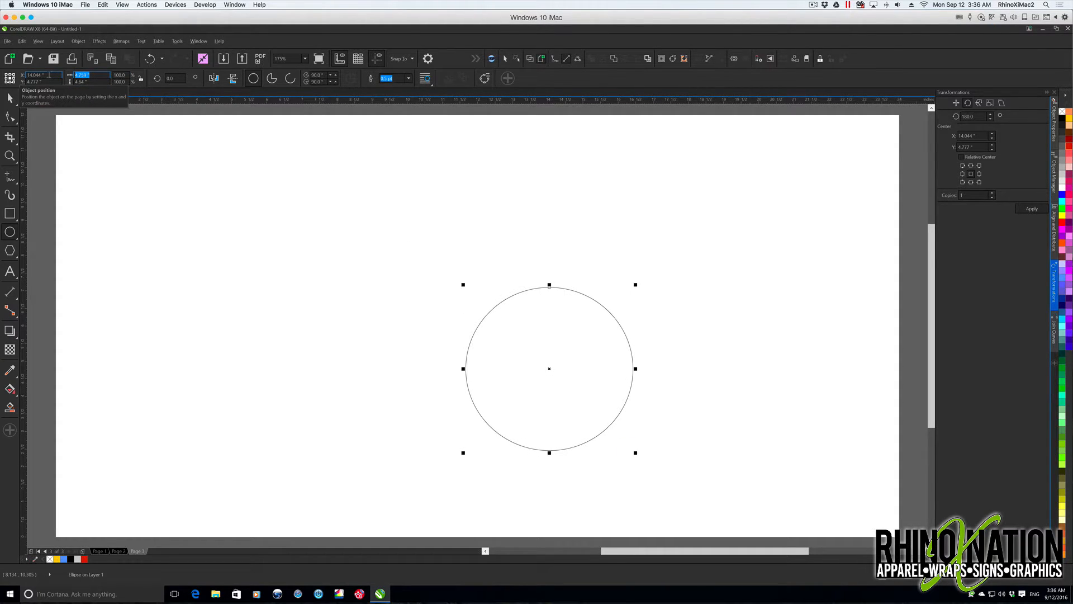
pyautogui.write('5')
pyautogui.press('Tab')
pyautogui.write('5')
pyautogui.press('Return')
pyautogui.press('space')
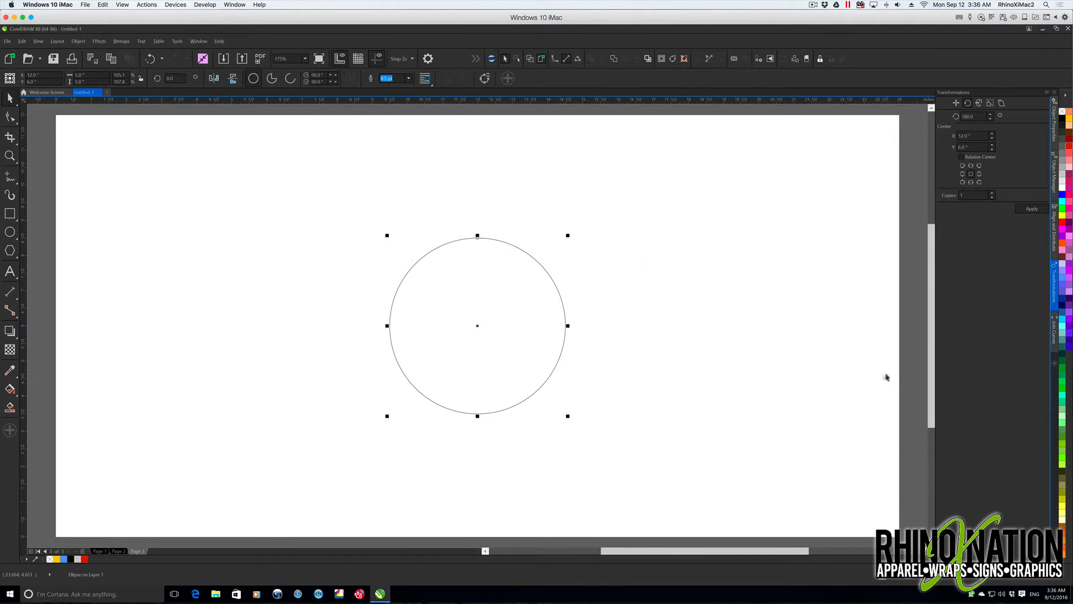
pyautogui.click(1069, 196)
# Step: Draw a rectangle about 0.66 by 0.56 in on the circle's top edge, aligned with its vertical centre line, and fill it purple
pyautogui.press('F6')
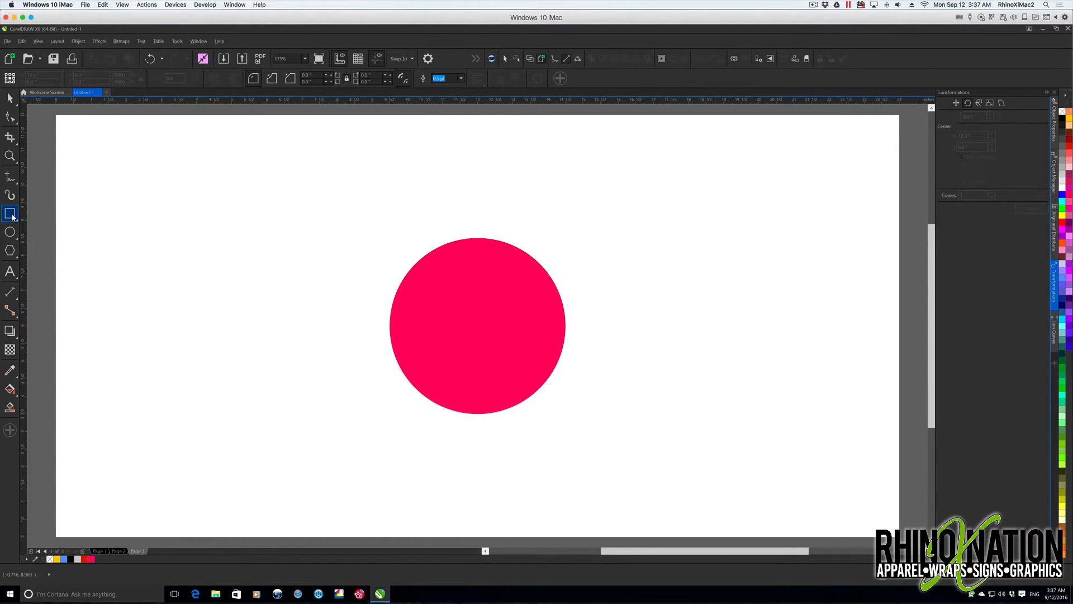
pyautogui.moveTo(468, 224); pyautogui.dragTo(483, 238)
pyautogui.click(9, 98)
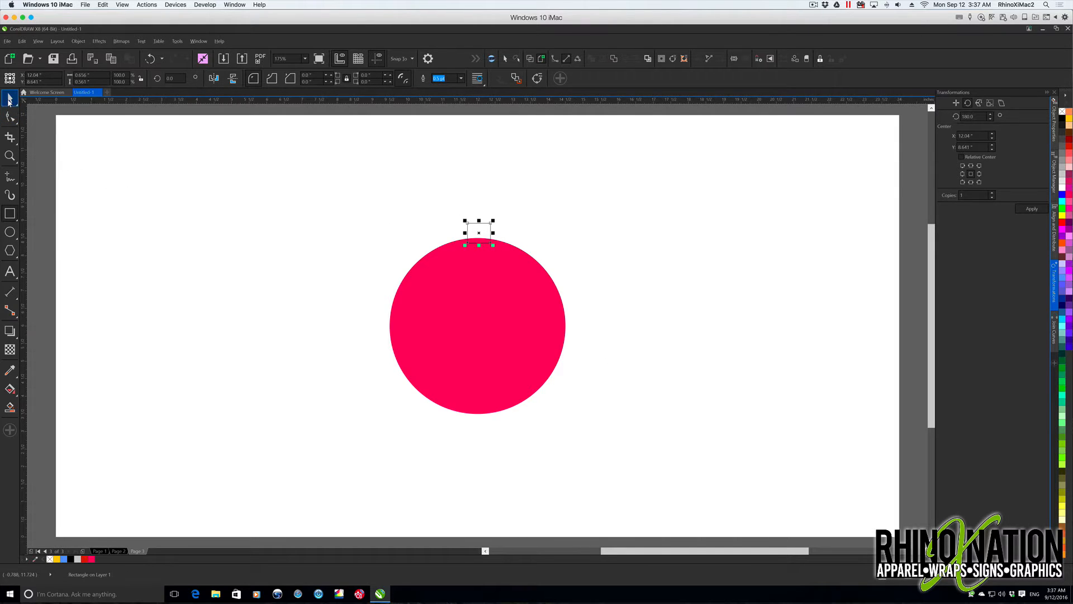
pyautogui.scroll(2, 482, 242)
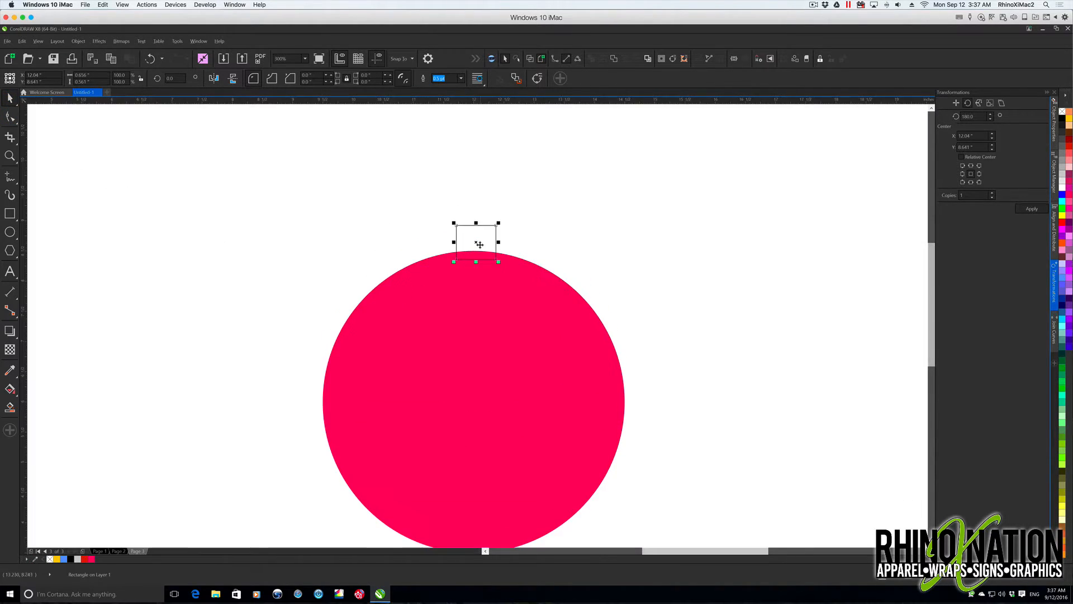
pyautogui.moveTo(470, 239)
pyautogui.mouseDown()
pyautogui.moveTo(615, 233)
pyautogui.moveTo(474, 240)
pyautogui.mouseUp()
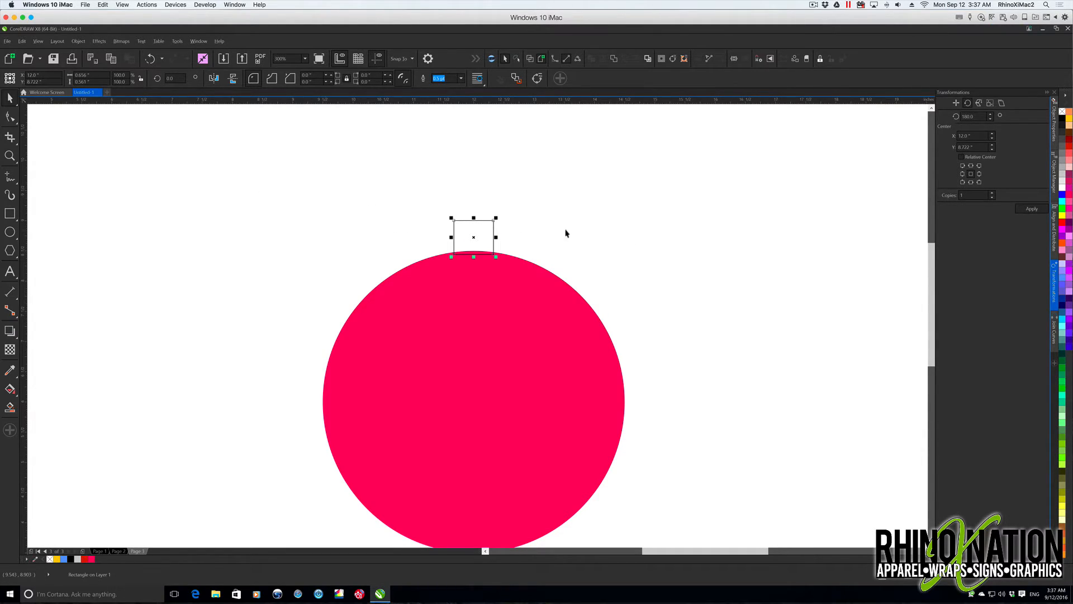
pyautogui.click(1069, 267)
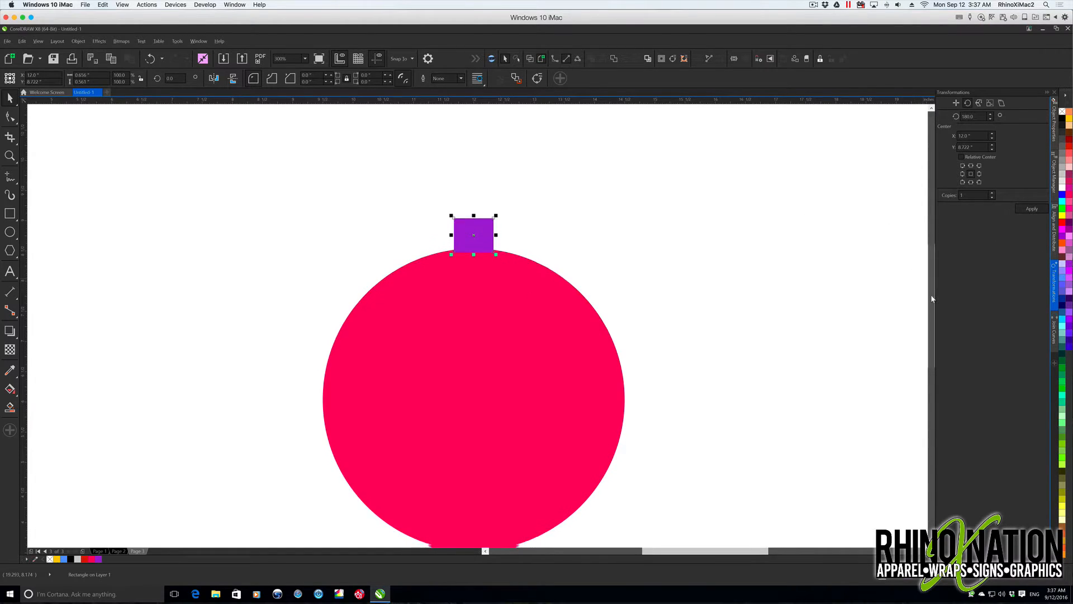
# Step: Reduce the pinkish-red circle to 4.9 by 4.9 in about its centre
pyautogui.moveTo(931, 293); pyautogui.dragTo(931, 300)
pyautogui.click(444, 317)
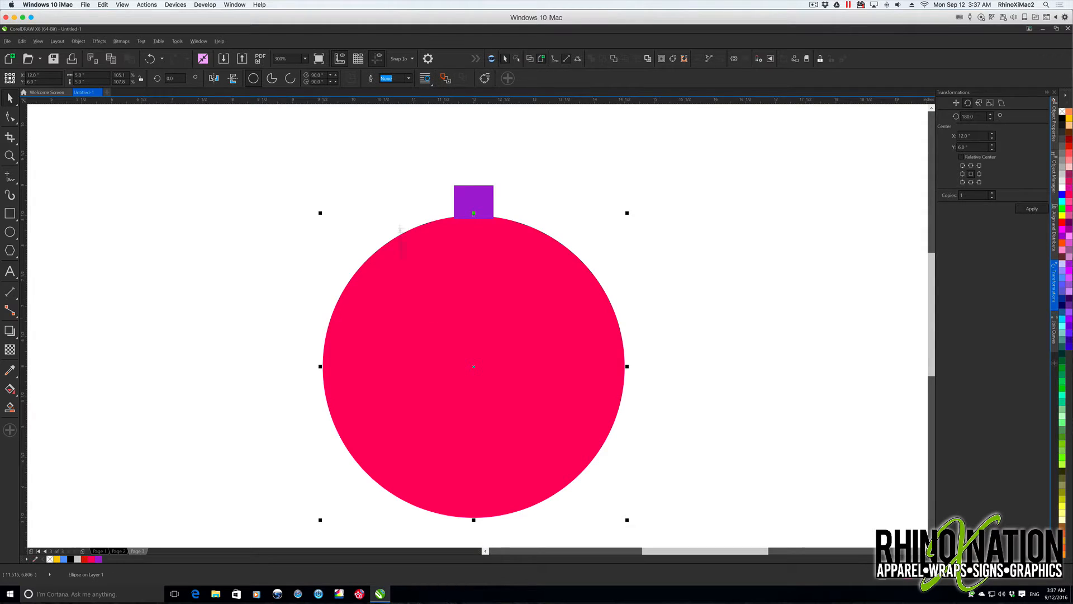
pyautogui.click(94, 76)
pyautogui.write('4.9')
pyautogui.press('Tab')
pyautogui.write('4.9')
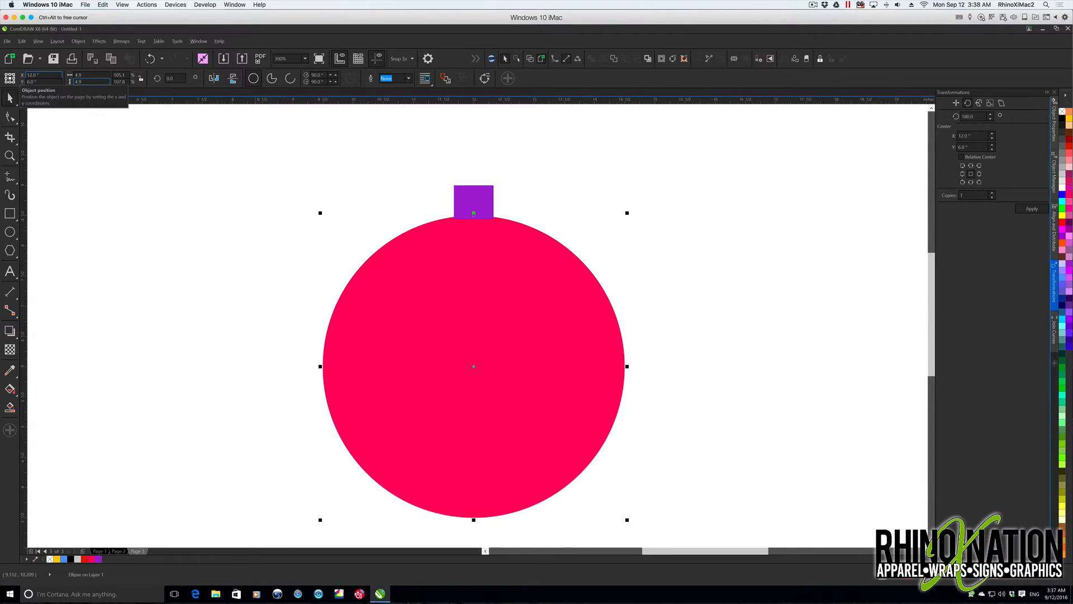
pyautogui.press('Return')
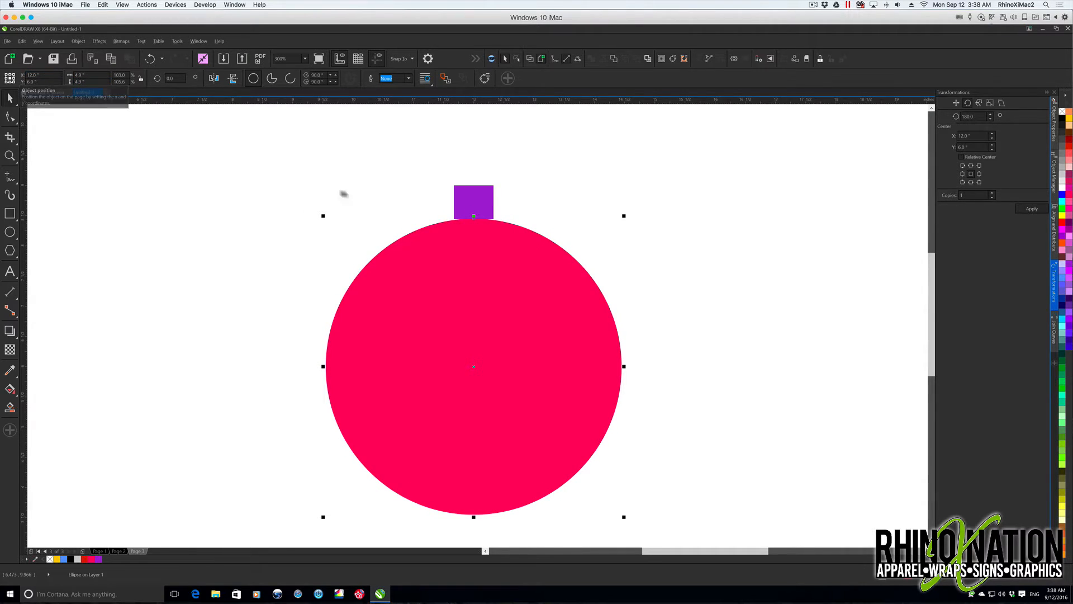
# Step: Move the purple rectangle slightly down to overlap the circle and set its width to 0.625 in
pyautogui.click(476, 213)
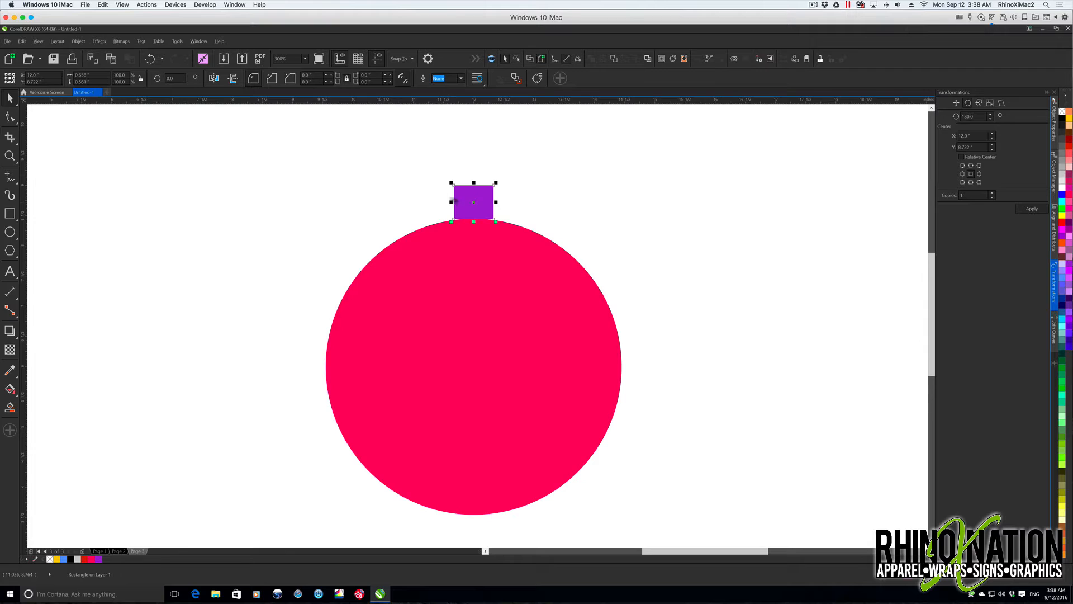
pyautogui.moveTo(475, 201); pyautogui.dragTo(475, 204)
pyautogui.click(84, 75)
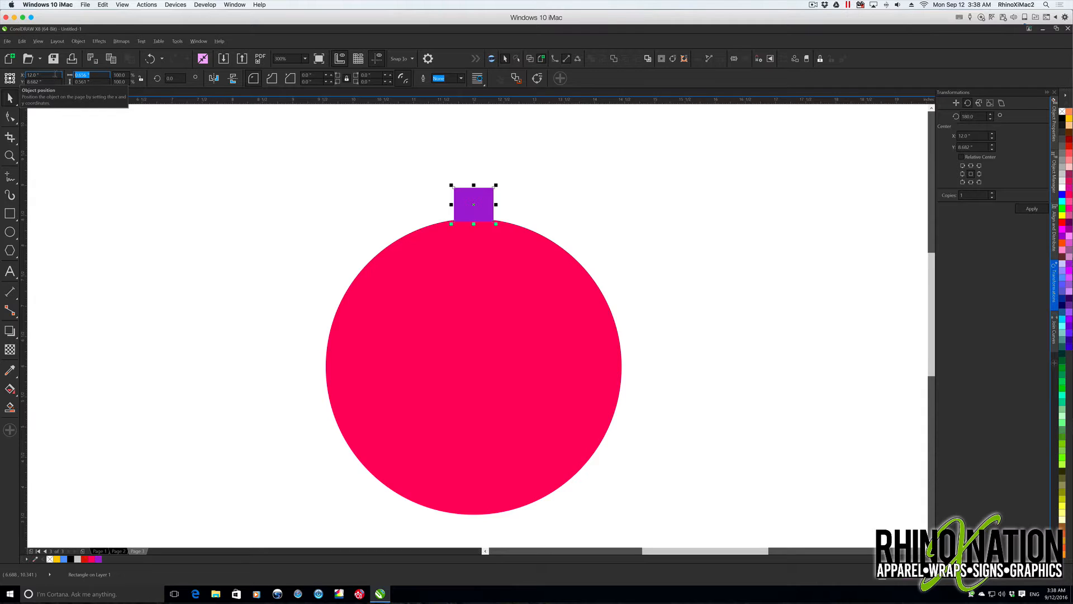
pyautogui.press('BackSpace')
pyautogui.write('.625')
pyautogui.press('Return')
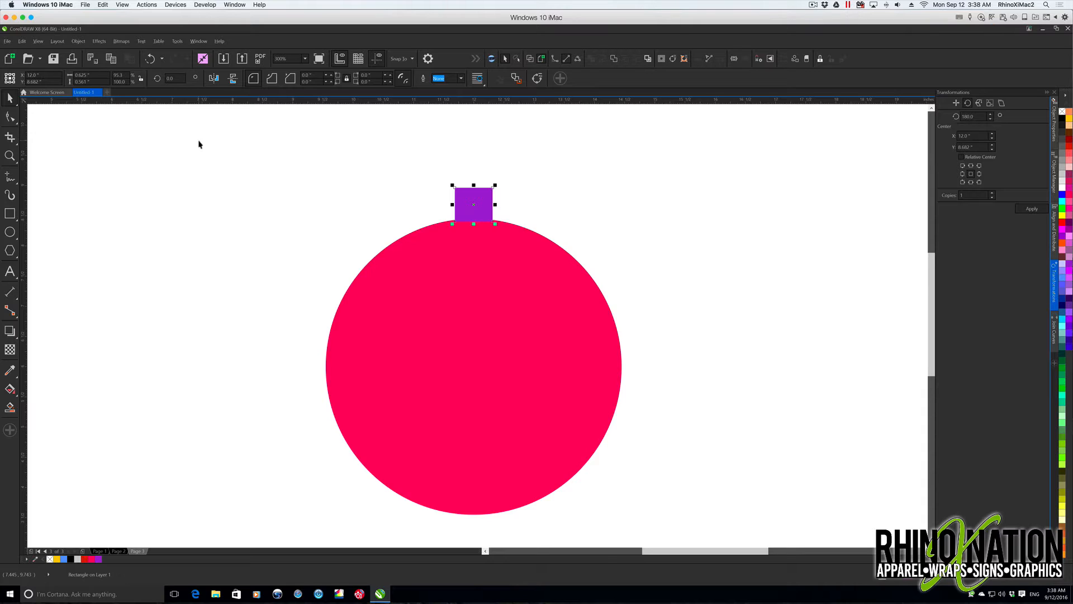
# Step: Set the purple rectangle's height to 0.5 in with its bottom edge kept as the reference point
pyautogui.click(8, 83)
pyautogui.click(107, 82)
pyautogui.write('0.5')
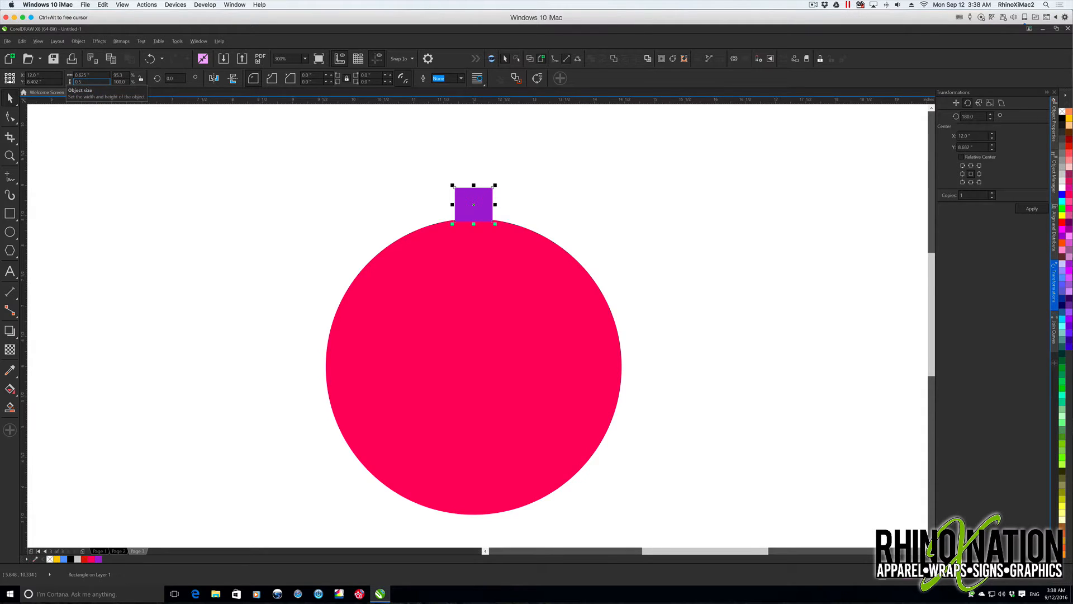
pyautogui.press('Return')
# Step: Convert the purple rectangle to curves and shift its two upper corner nodes inward equally to form a tapered tooth
pyautogui.click(11, 116)
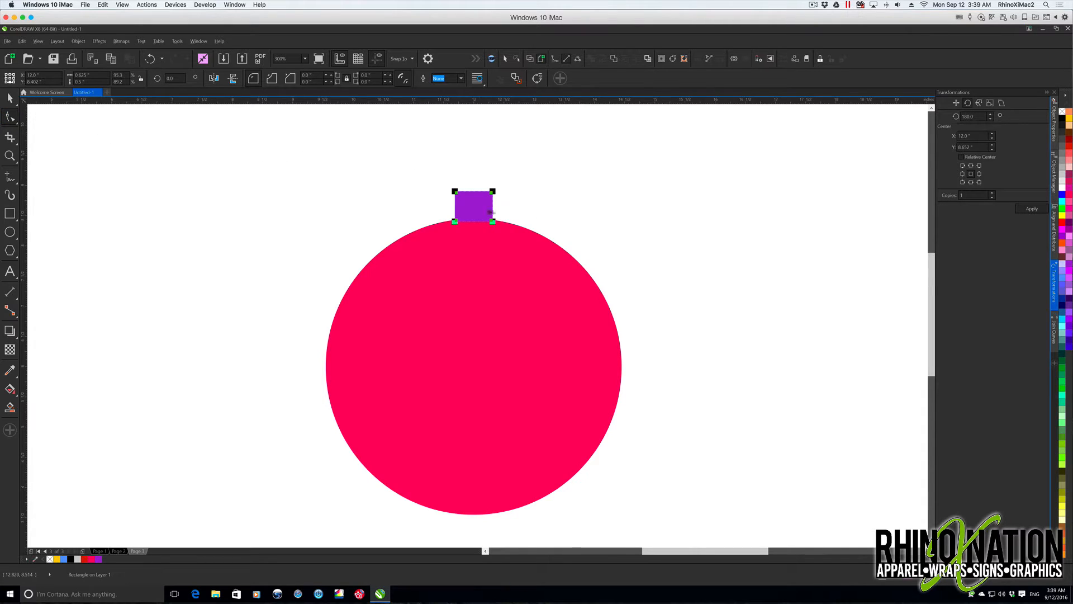
pyautogui.rightClick(469, 204)
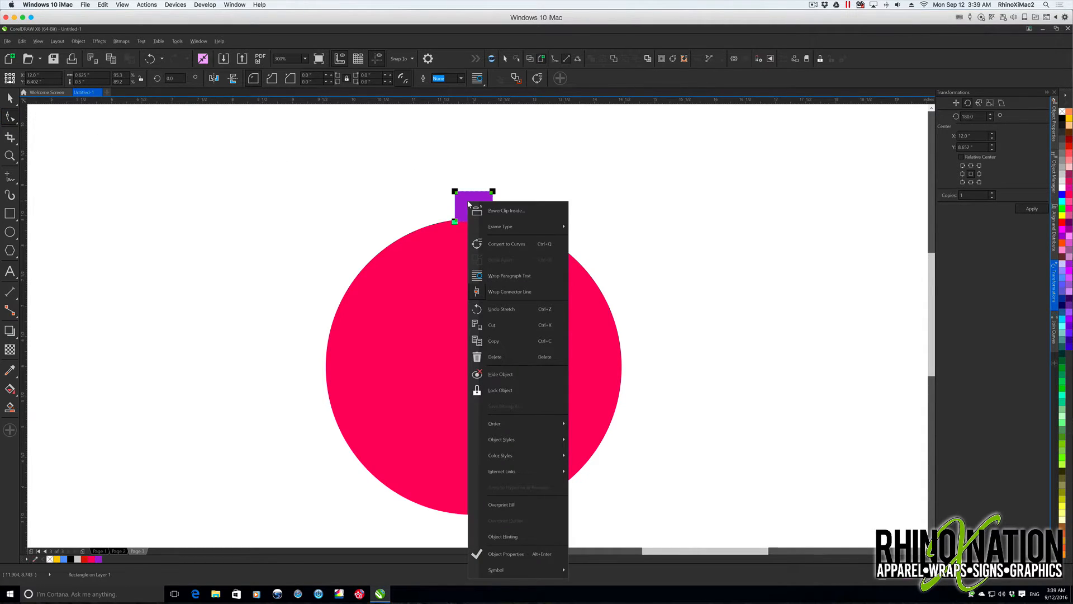
pyautogui.click(505, 244)
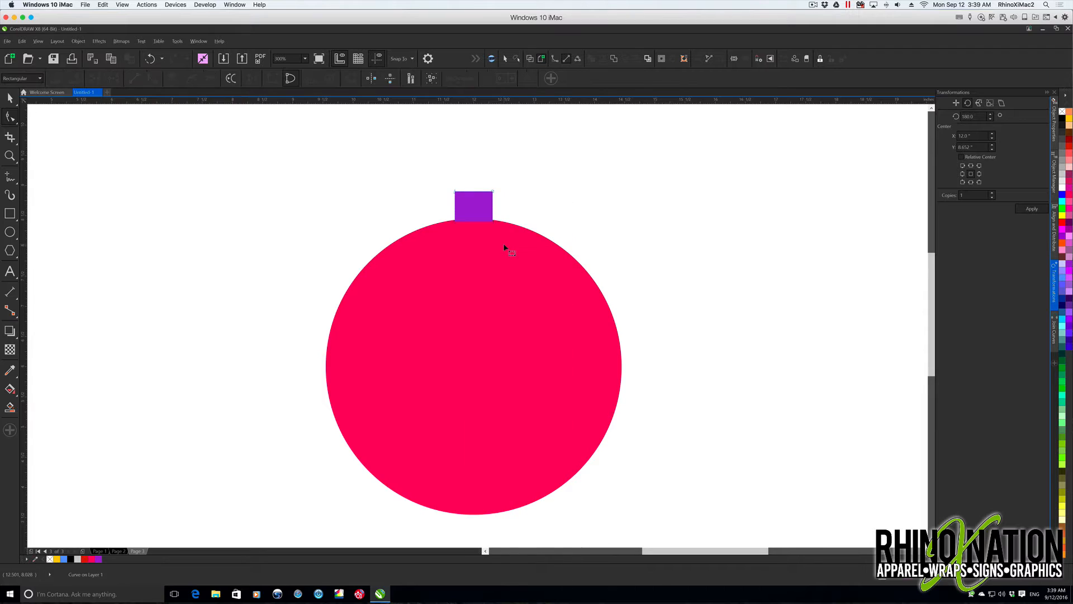
pyautogui.moveTo(441, 184); pyautogui.dragTo(464, 202)
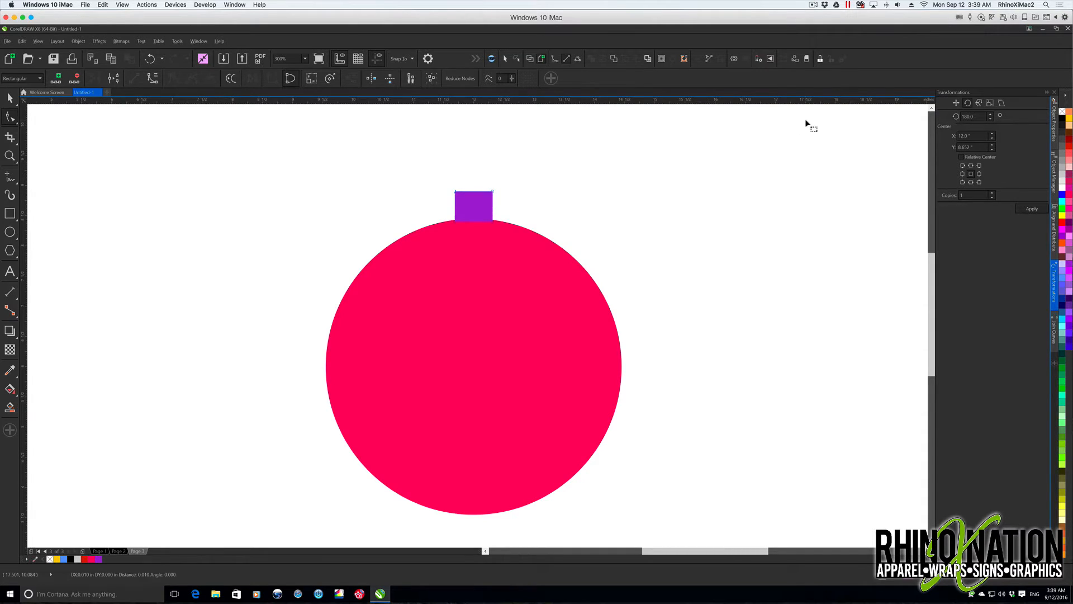
pyautogui.press('Right')
pyautogui.press('Right')
pyautogui.press('Right')
pyautogui.press('Right')
pyautogui.moveTo(498, 183); pyautogui.dragTo(485, 208)
pyautogui.press('Left')
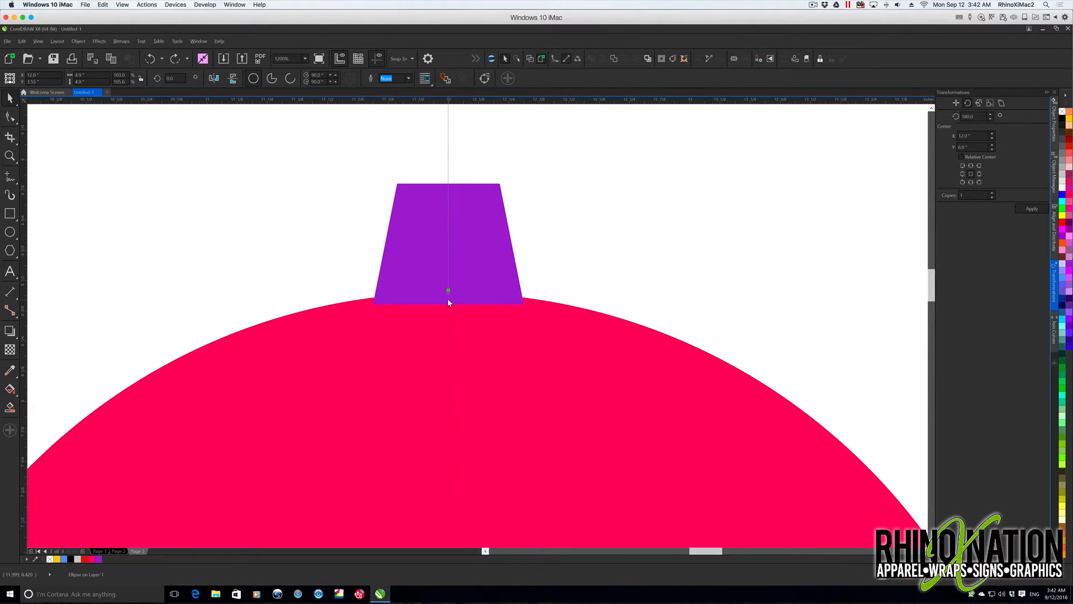
# Step: Add a node at the middle of the tooth's top edge, on a vertical centre guideline, and raise it slightly
pyautogui.click(448, 302)
pyautogui.click(410, 218)
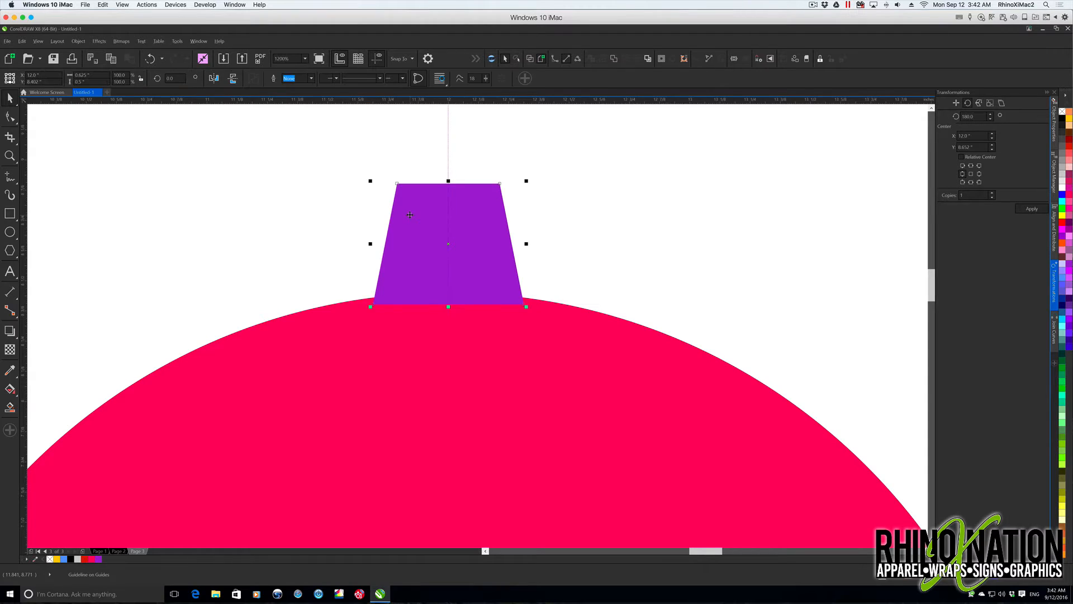
pyautogui.press('F10')
pyautogui.click(448, 182)
pyautogui.press('Up')
pyautogui.press('Up')
pyautogui.press('Up')
pyautogui.press('Up')
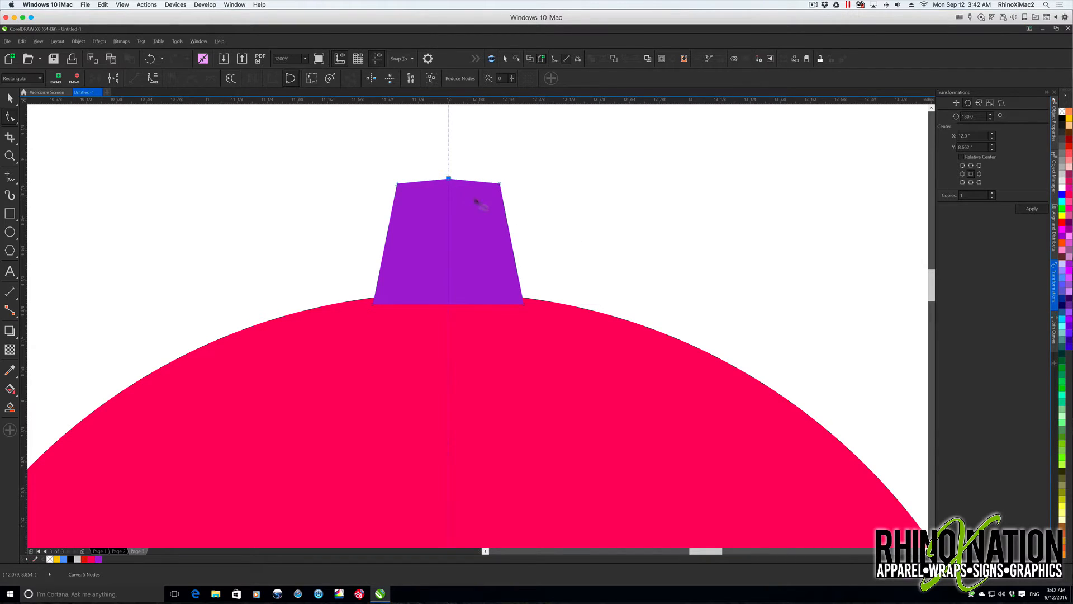
# Step: Convert the tooth's two top segments to curves and smooth them into a gently rounded tip, then deselect it
pyautogui.moveTo(374, 162); pyautogui.dragTo(531, 193)
pyautogui.click(152, 78)
pyautogui.click(446, 179)
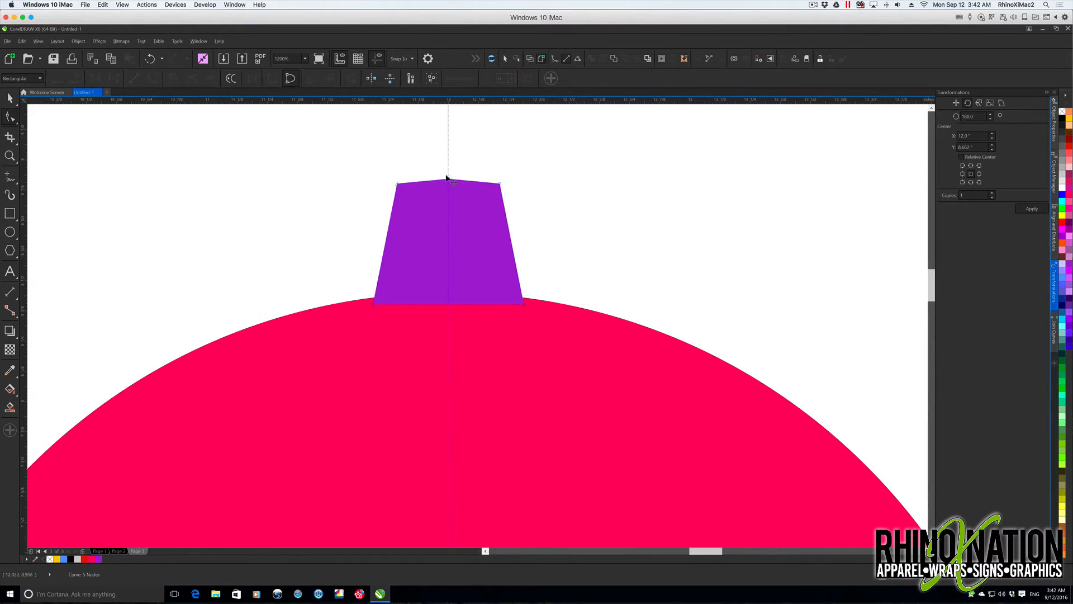
pyautogui.click(449, 180)
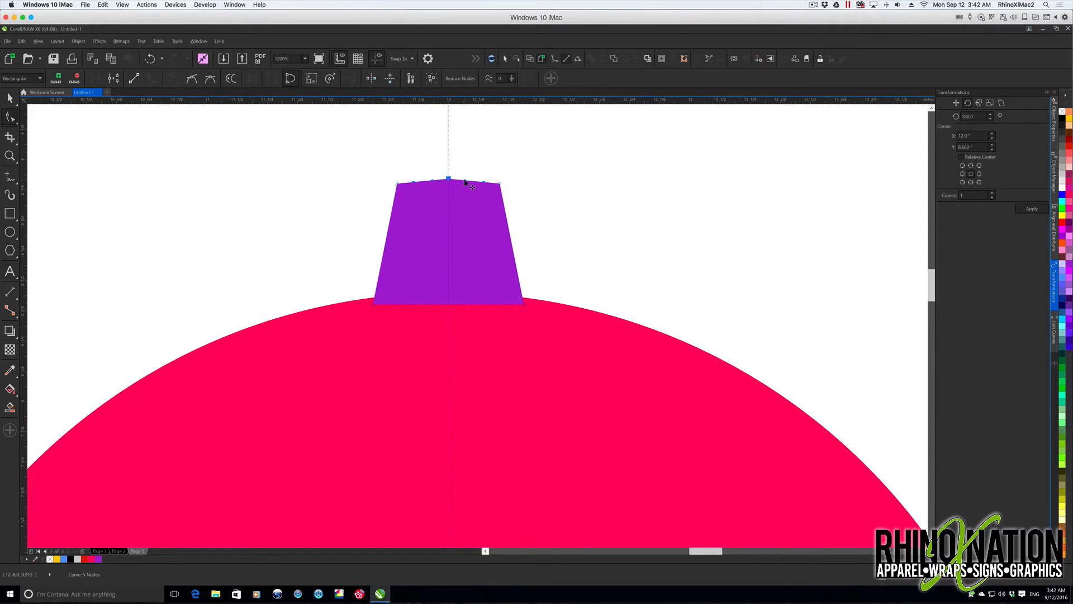
pyautogui.moveTo(465, 180); pyautogui.dragTo(412, 184)
pyautogui.click(413, 183)
pyautogui.moveTo(485, 181); pyautogui.dragTo(483, 181)
pyautogui.click(531, 185)
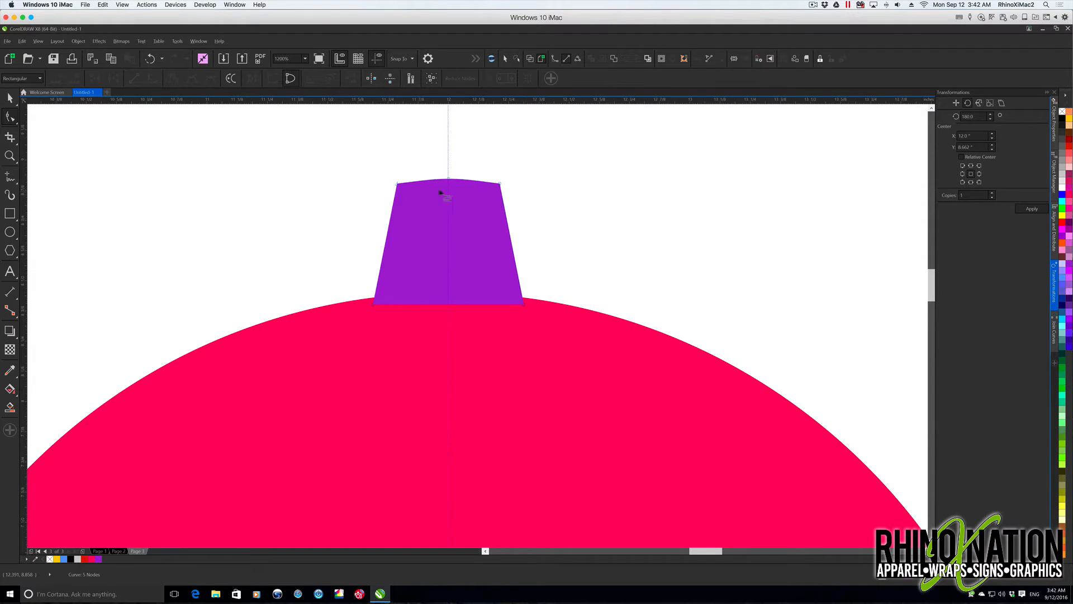
pyautogui.click(10, 98)
pyautogui.click(135, 144)
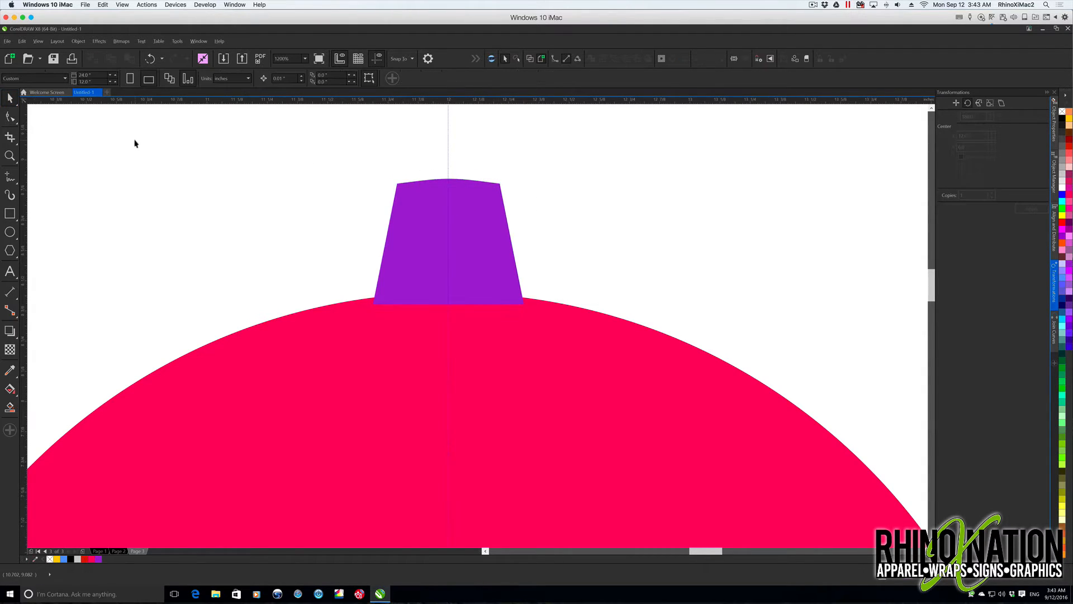
# Step: Set the purple tooth's rotation angle to 360/13 degrees for a single copy, and undo the first trial copy
pyautogui.click(307, 58)
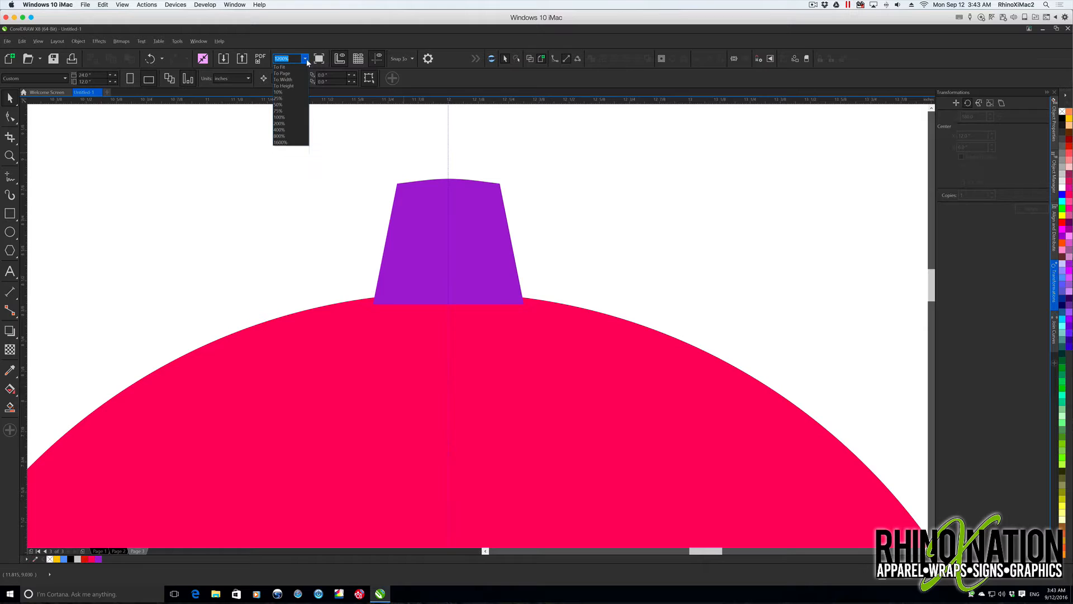
pyautogui.click(298, 85)
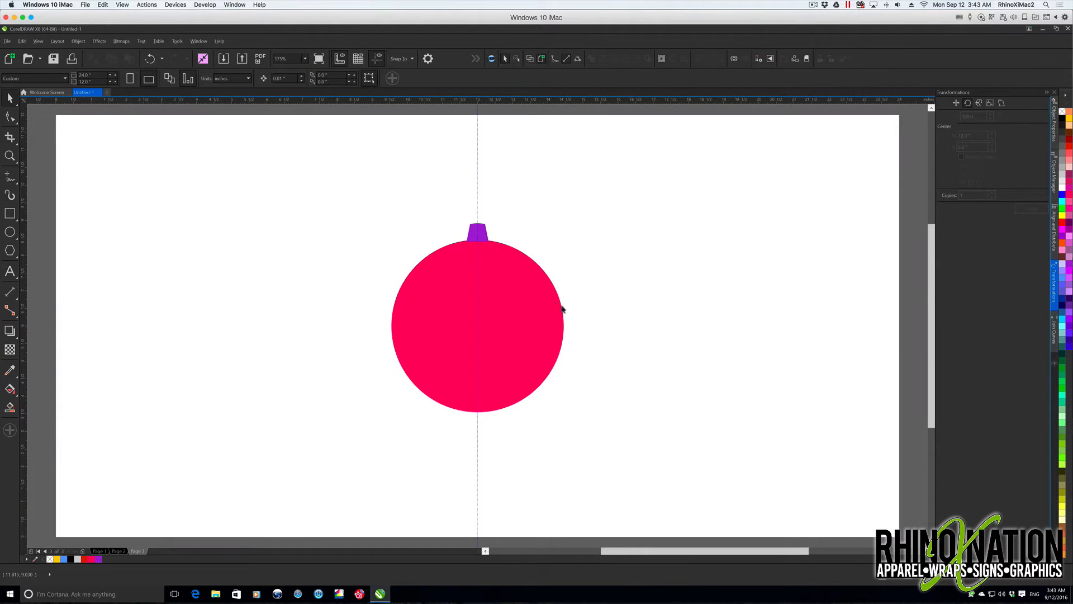
pyautogui.click(483, 237)
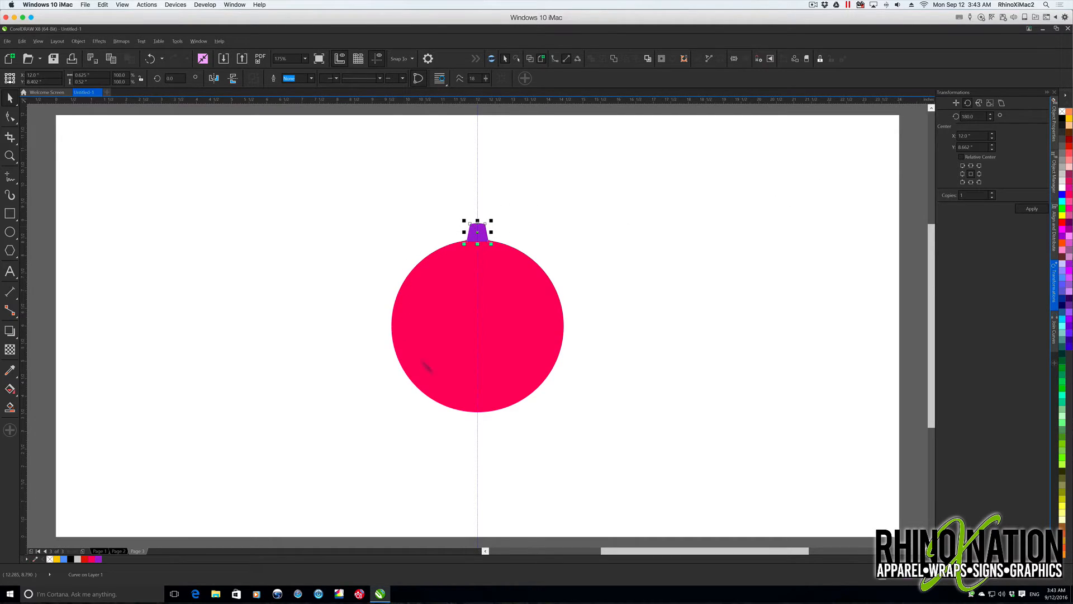
pyautogui.doubleClick(985, 116)
pyautogui.write('360')
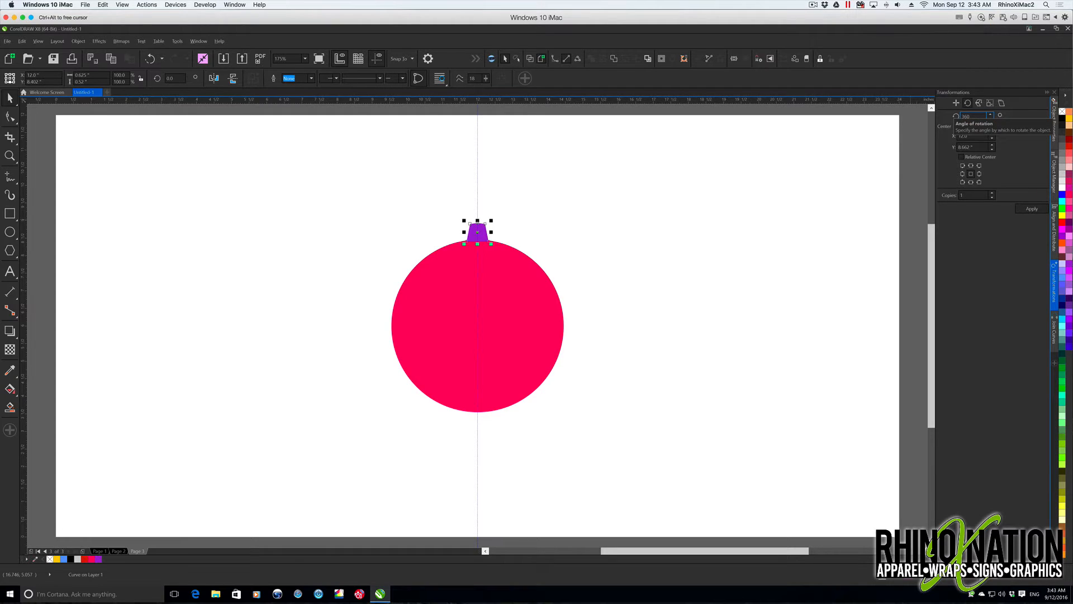
pyautogui.write('/13')
pyautogui.click(1032, 208)
pyautogui.hotkey('ctrl', 'z')
# Step: Move the tooth's rotation centre down to the centre of the pink circle
pyautogui.click(479, 232)
pyautogui.moveTo(477, 232); pyautogui.dragTo(478, 327)
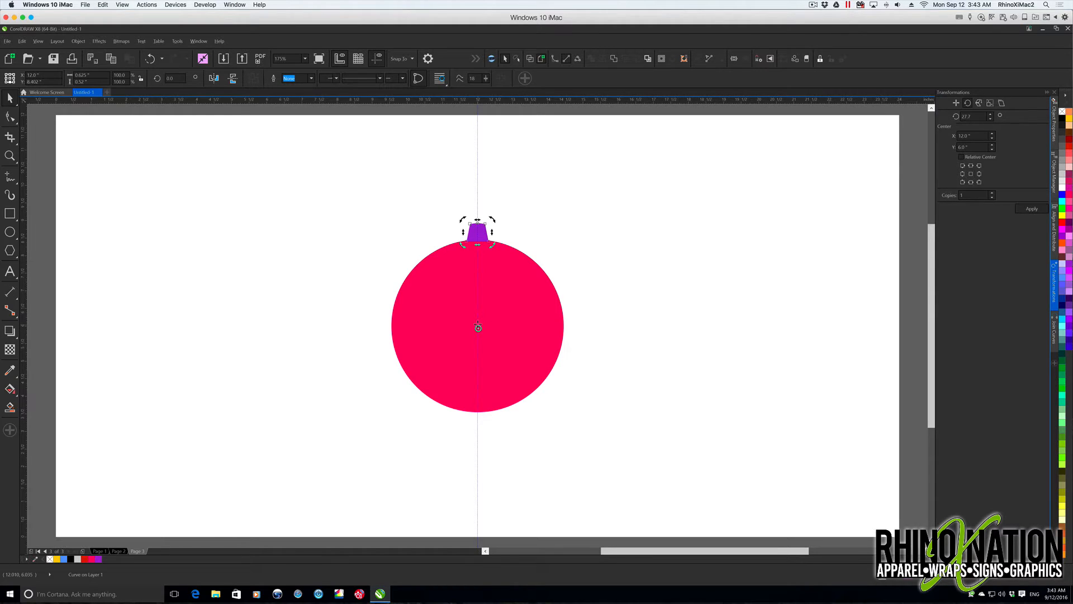
pyautogui.click(485, 233)
pyautogui.click(478, 233)
# Step: Create twelve rotated copies of the tooth around the pink circle to complete the ring of 13 teeth
pyautogui.click(1031, 209)
pyautogui.click(1031, 209)
pyautogui.click(1032, 209)
pyautogui.click(1032, 209)
pyautogui.click(1032, 209)
pyautogui.click(1033, 209)
pyautogui.click(1032, 209)
pyautogui.click(1032, 209)
pyautogui.click(1032, 209)
pyautogui.click(1032, 209)
pyautogui.click(1032, 209)
pyautogui.click(1032, 209)
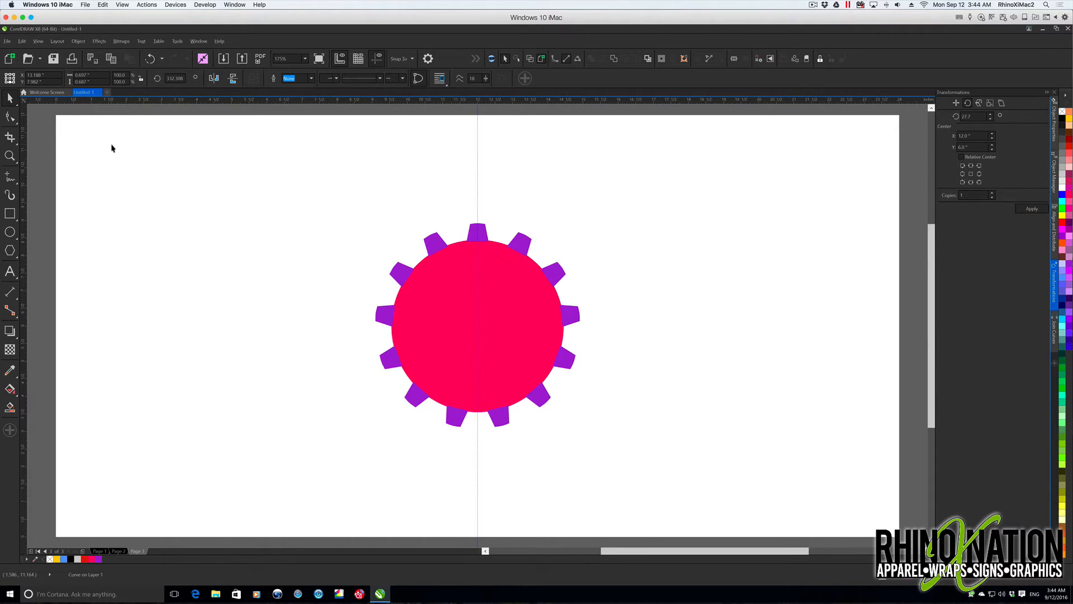
# Step: Weld the pink circle and all of its purple teeth into a single gear shape, then deselect it
pyautogui.click(227, 234)
pyautogui.moveTo(317, 200); pyautogui.dragTo(660, 501)
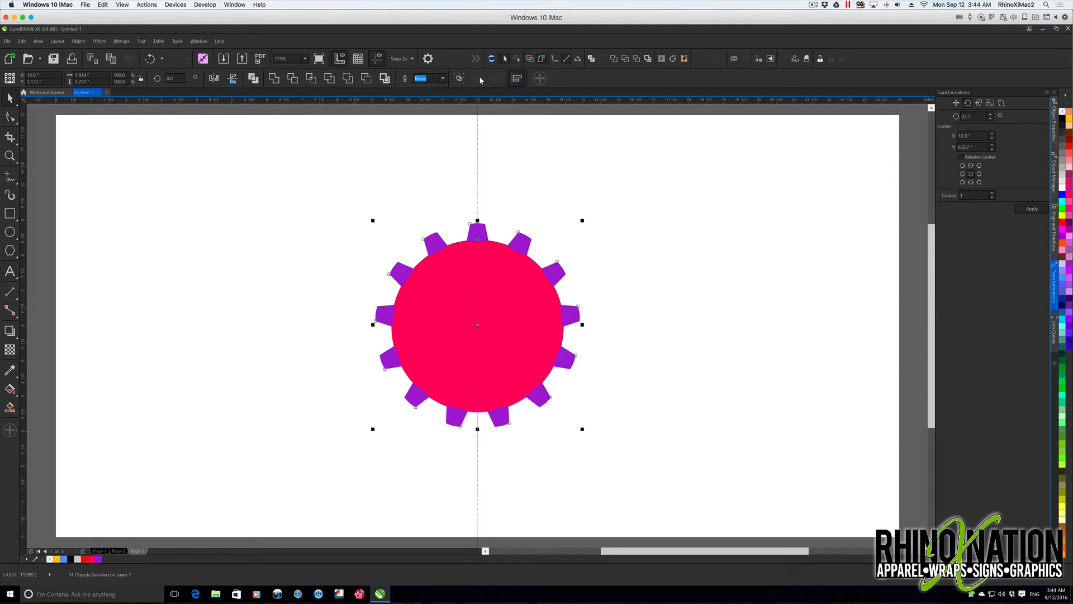
pyautogui.click(613, 58)
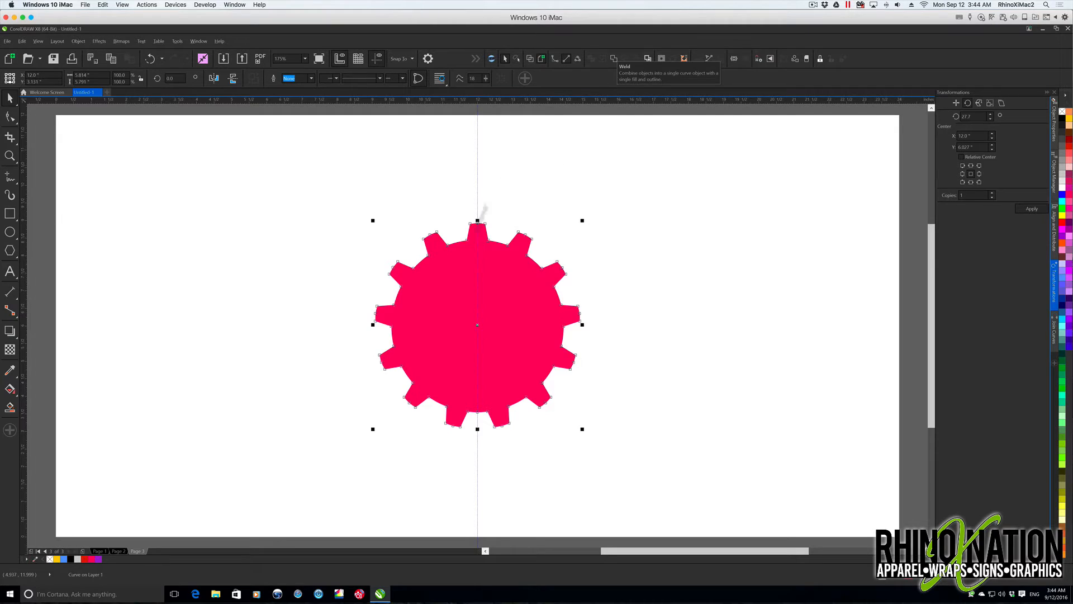
pyautogui.click(637, 244)
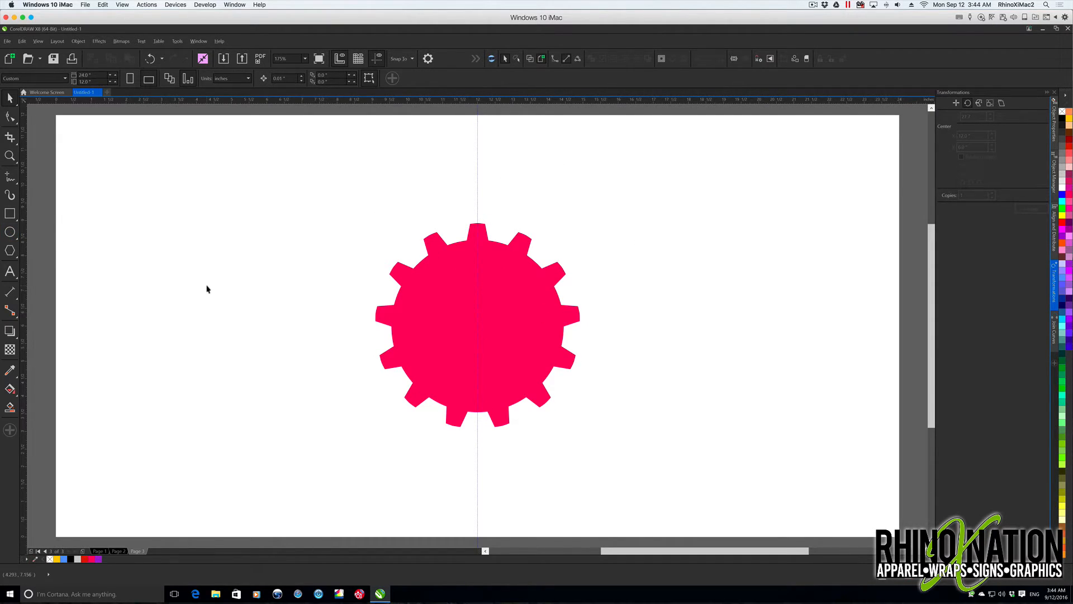
# Step: Draw a circle from the gear's centre, set its size to 5 by 5 in and centre it on the gear
pyautogui.press('F7')
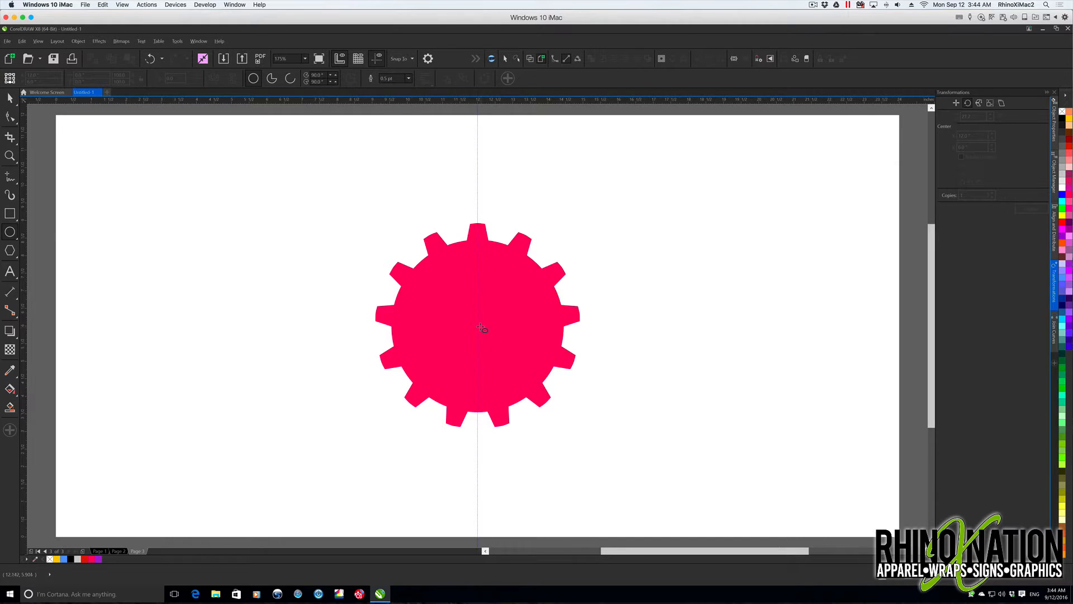
pyautogui.moveTo(477, 324); pyautogui.dragTo(497, 341)
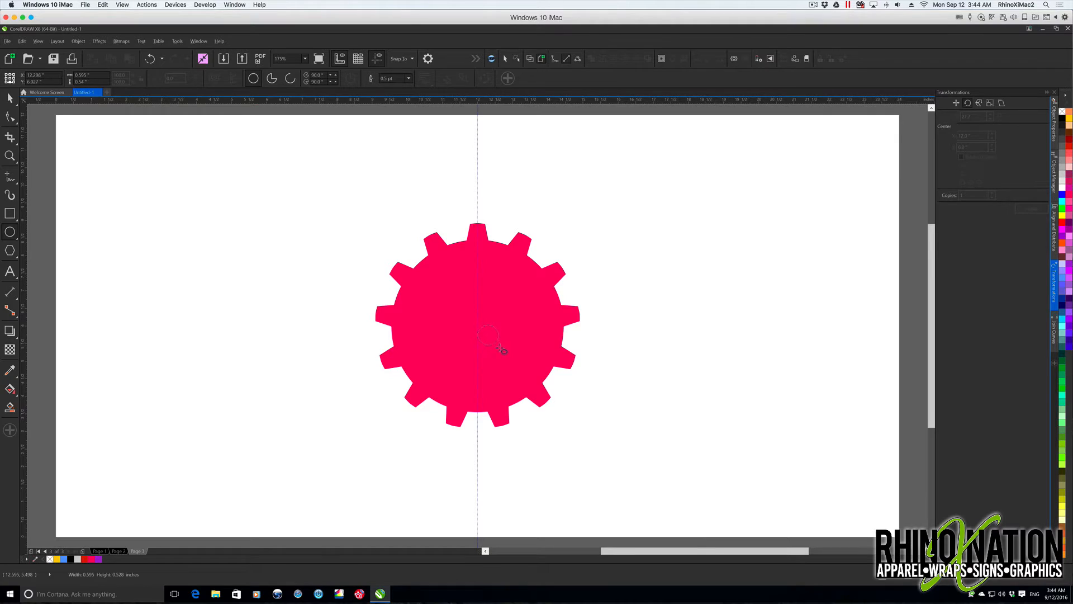
pyautogui.moveTo(533, 388); pyautogui.dragTo(573, 417)
pyautogui.click(99, 78)
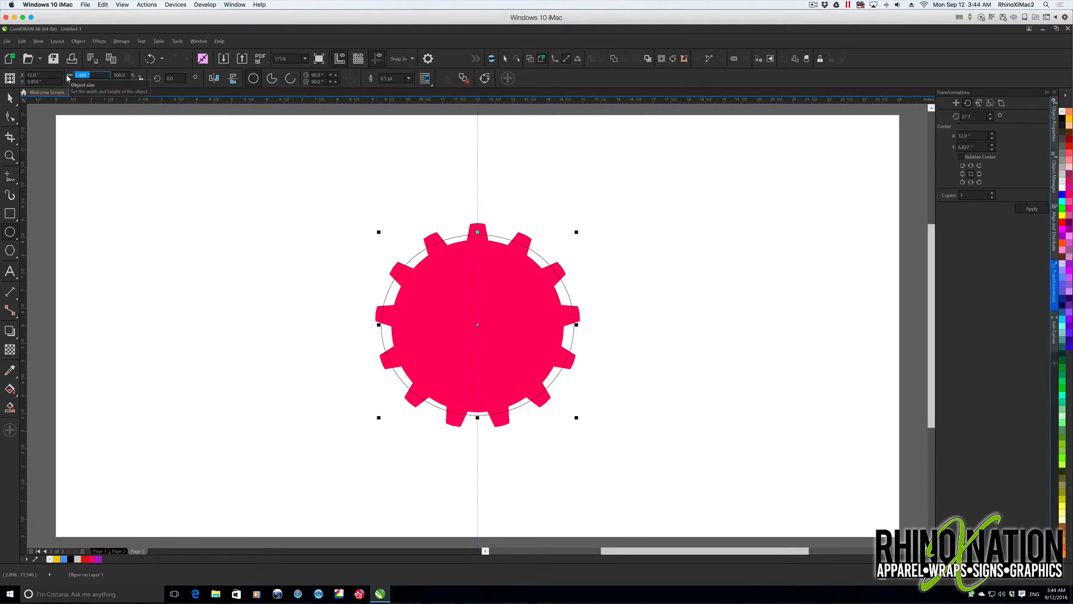
pyautogui.write('5')
pyautogui.press('Tab')
pyautogui.write('5')
pyautogui.press('Return')
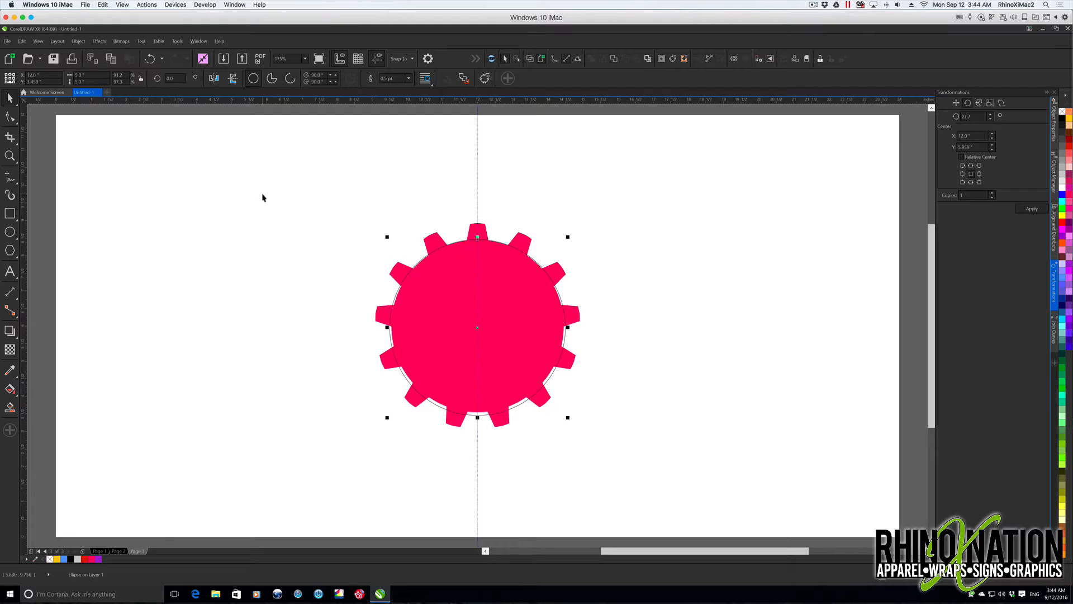
pyautogui.moveTo(487, 344); pyautogui.dragTo(487, 342)
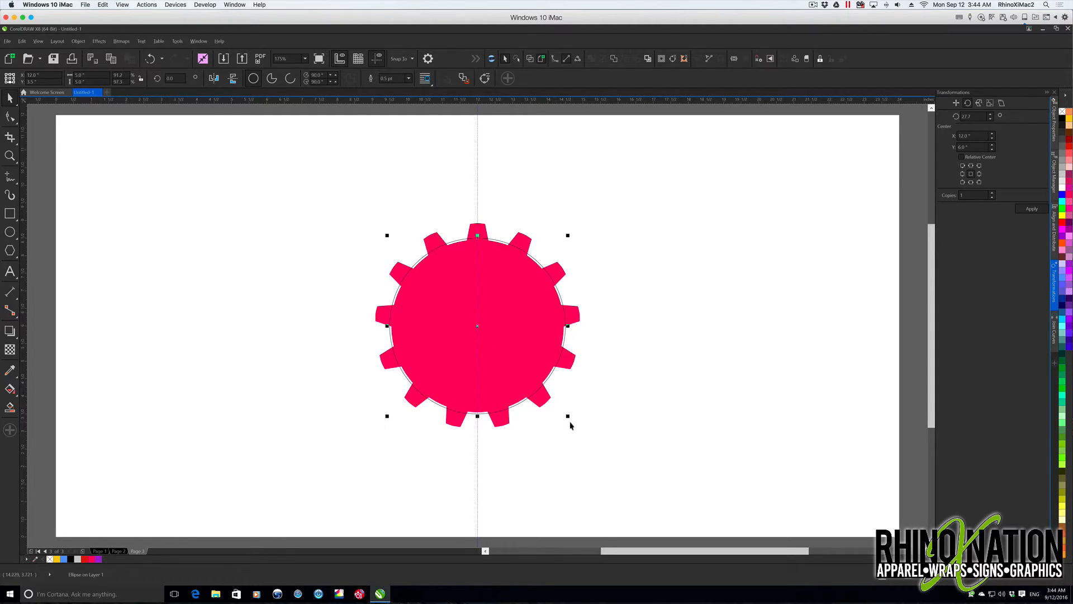
# Step: Shrink the circle to fit inside the gear body and combine both shapes to cut out the centre
pyautogui.moveTo(569, 417); pyautogui.dragTo(548, 396)
pyautogui.moveTo(339, 202); pyautogui.dragTo(633, 456)
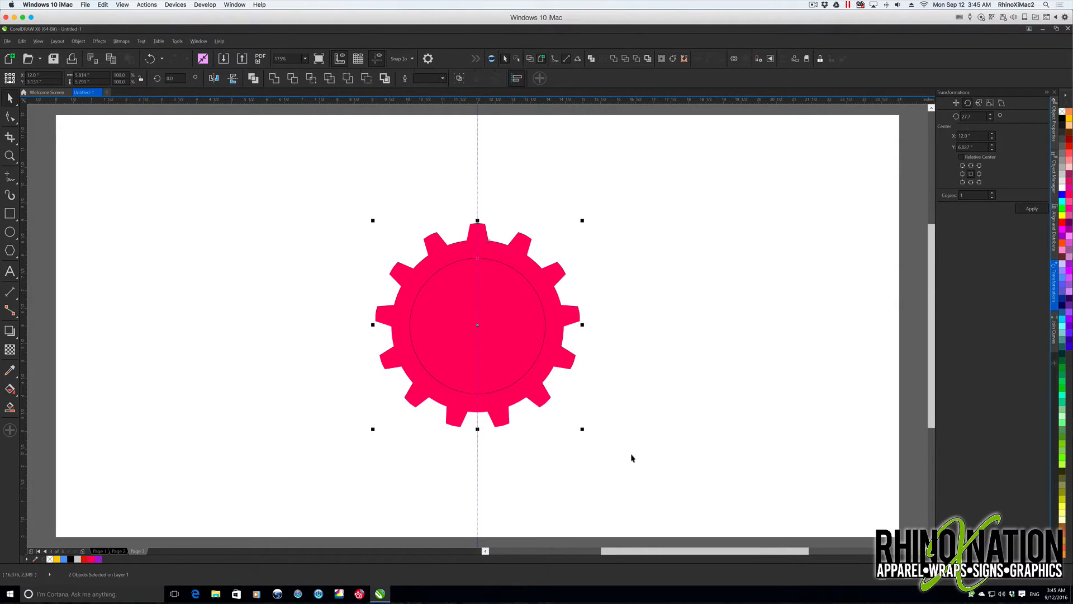
pyautogui.hotkey('ctrl', 'l')
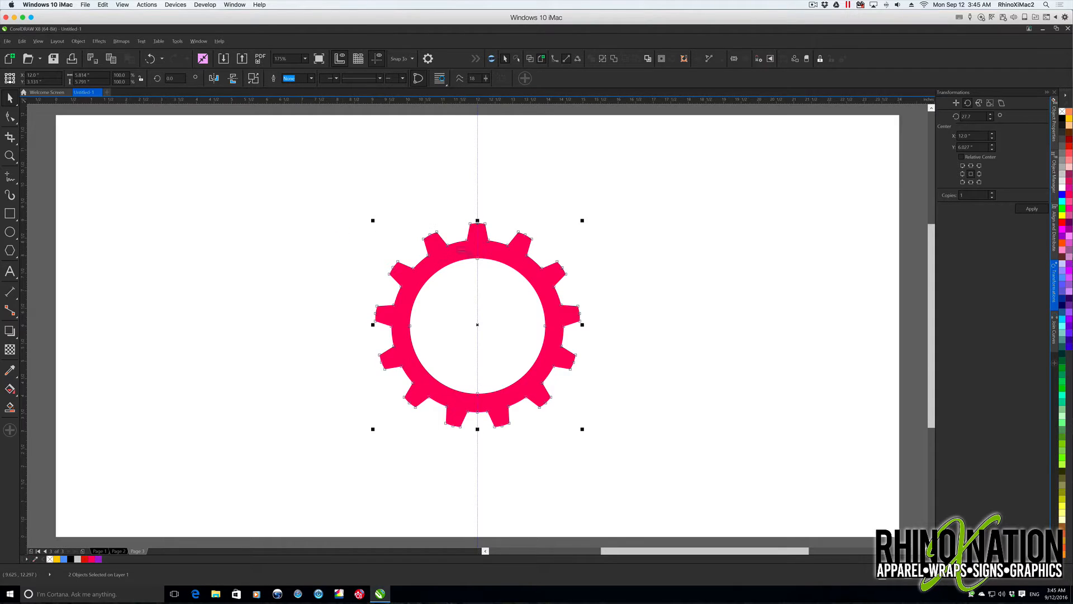
# Step: Place a copy of the gear ring in the upper-left area of the page and deselect it
pyautogui.moveTo(561, 324); pyautogui.dragTo(263, 225)
pyautogui.rightClick(264, 225)
pyautogui.click(319, 207)
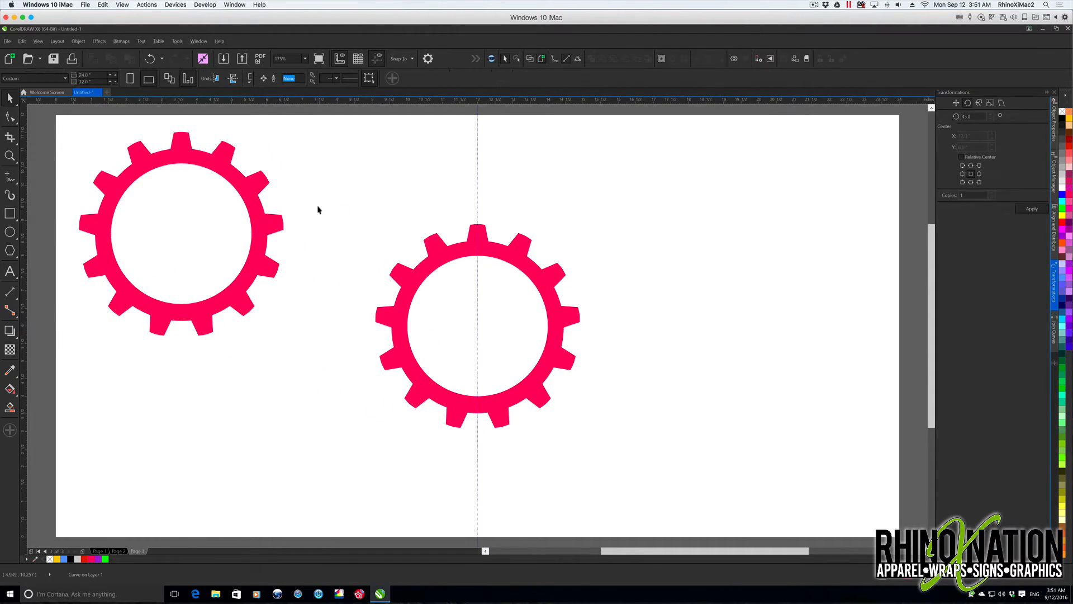
# Step: Draw a vertical bar across the central gear's opening, set its width to 0.2 in and centre it on the gear
pyautogui.click(506, 250)
pyautogui.click(10, 214)
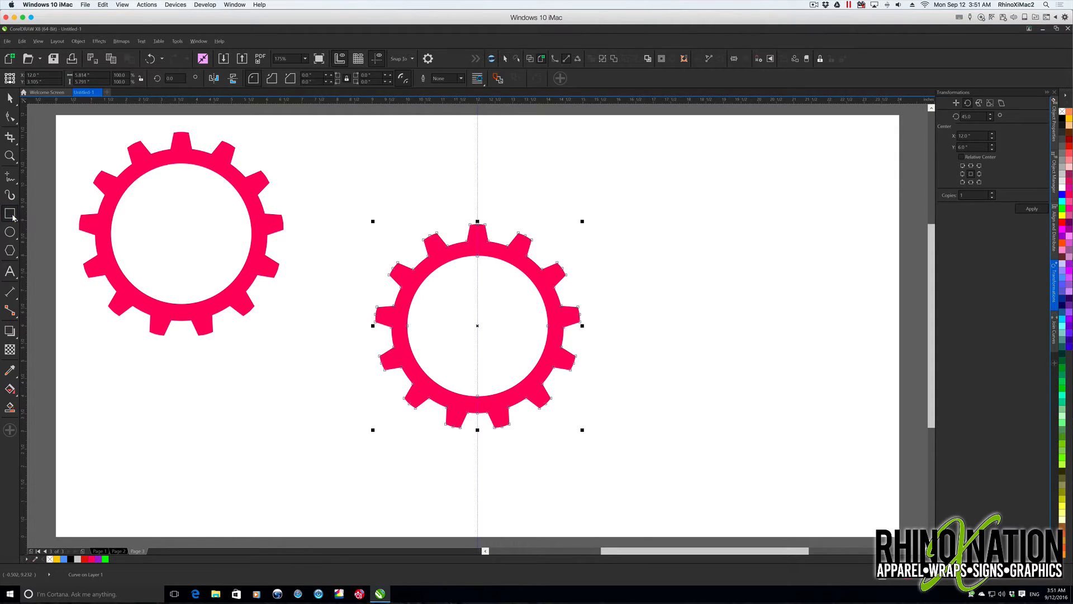
pyautogui.moveTo(473, 255); pyautogui.dragTo(484, 399)
pyautogui.click(97, 75)
pyautogui.press('BackSpace')
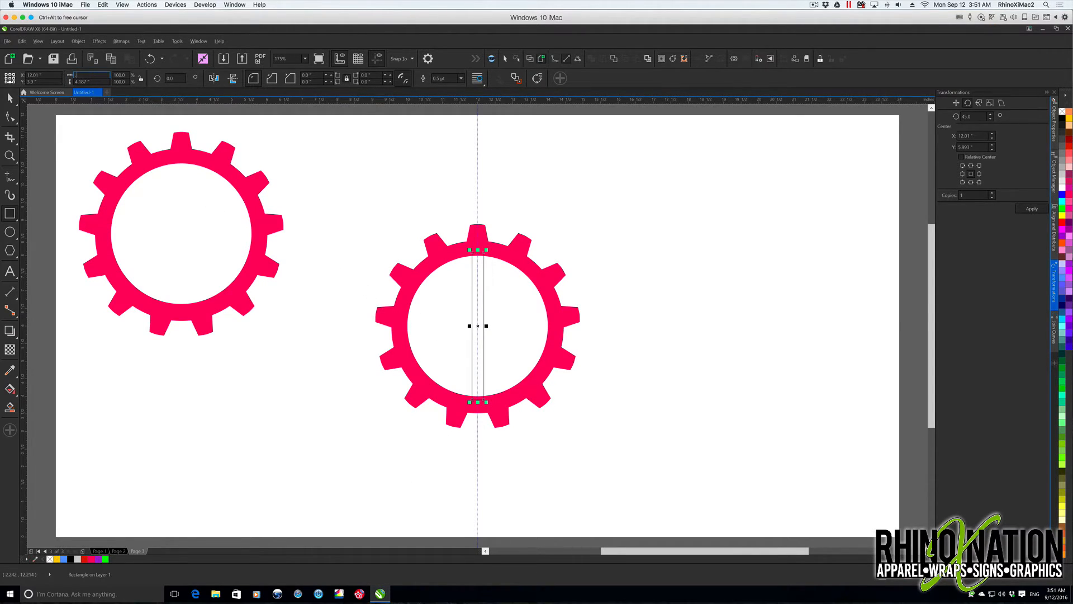
pyautogui.write('.2')
pyautogui.press('Return')
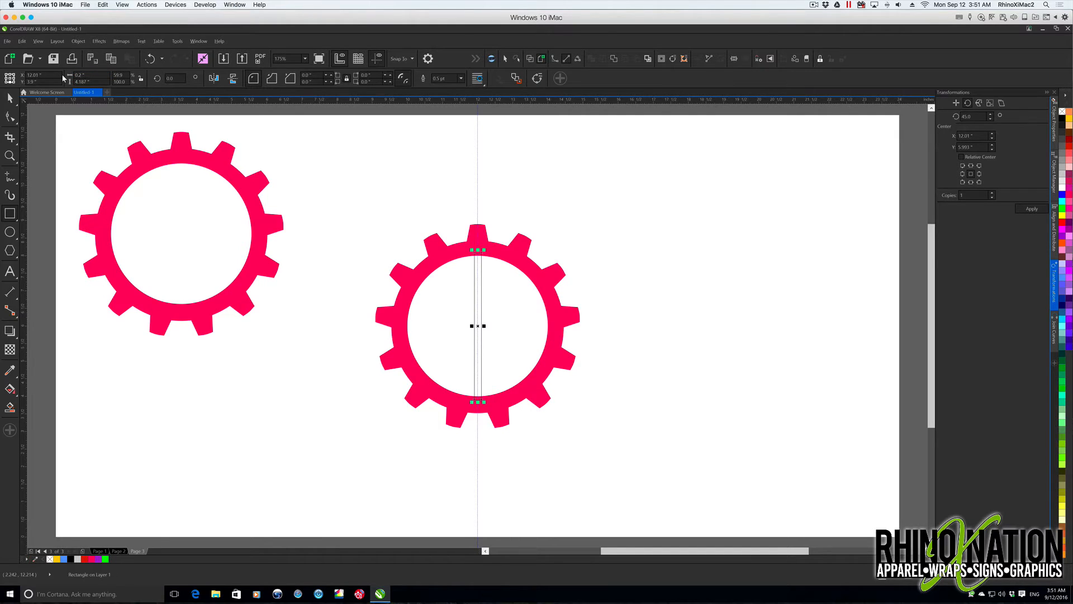
pyautogui.hotkey('ctrl', 'z')
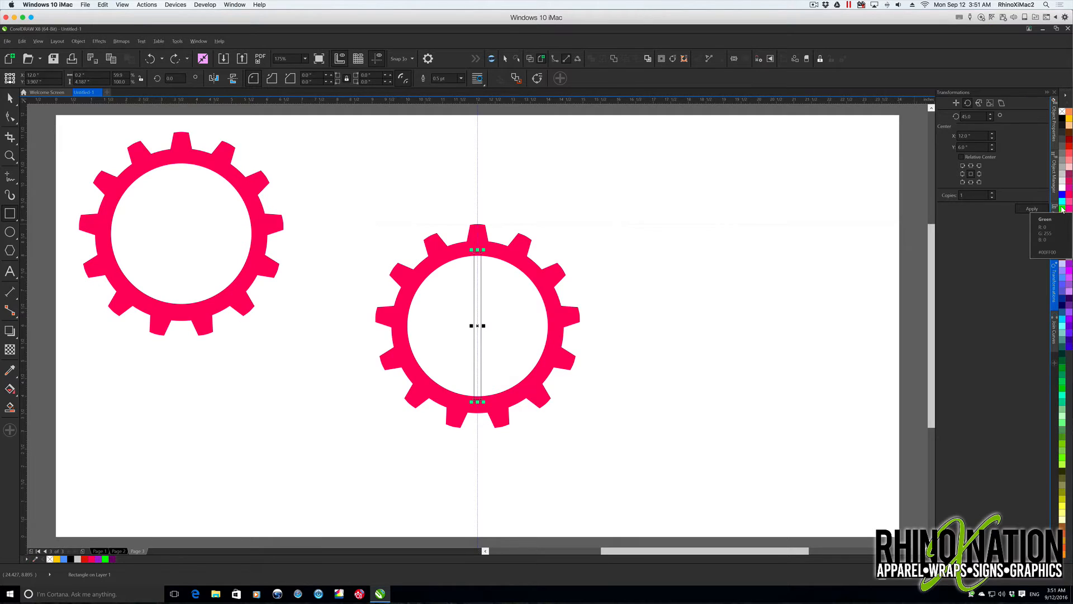
# Step: Fill the vertical bar with green and remove its outline
pyautogui.click(1062, 209)
pyautogui.rightClick(1062, 112)
pyautogui.click(10, 98)
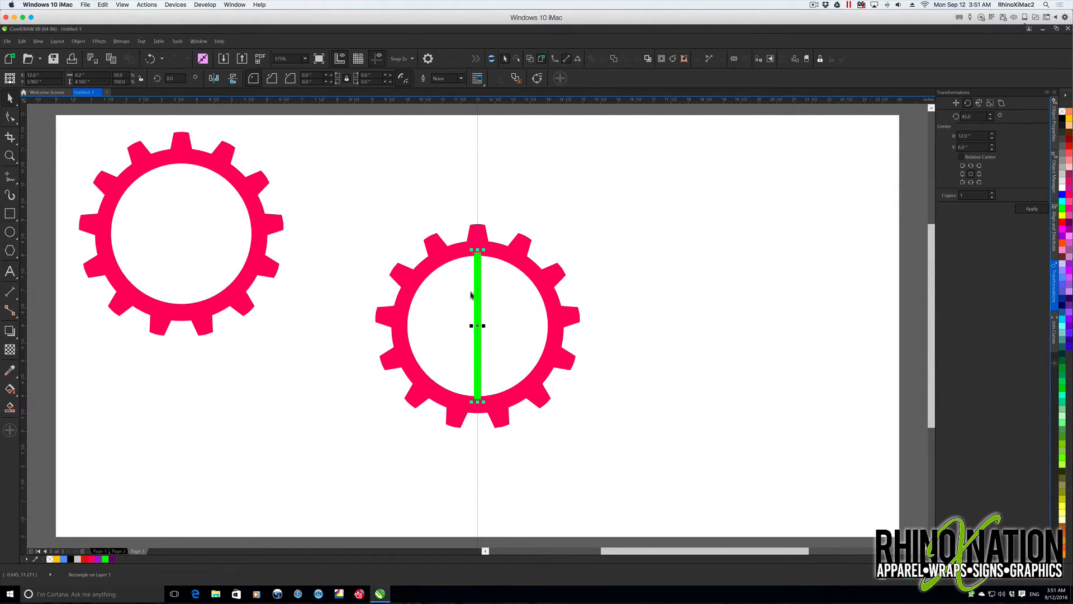
# Step: Try a rotated copy of the green bar at 360/4 degrees and undo it
pyautogui.click(969, 119)
pyautogui.write('360')
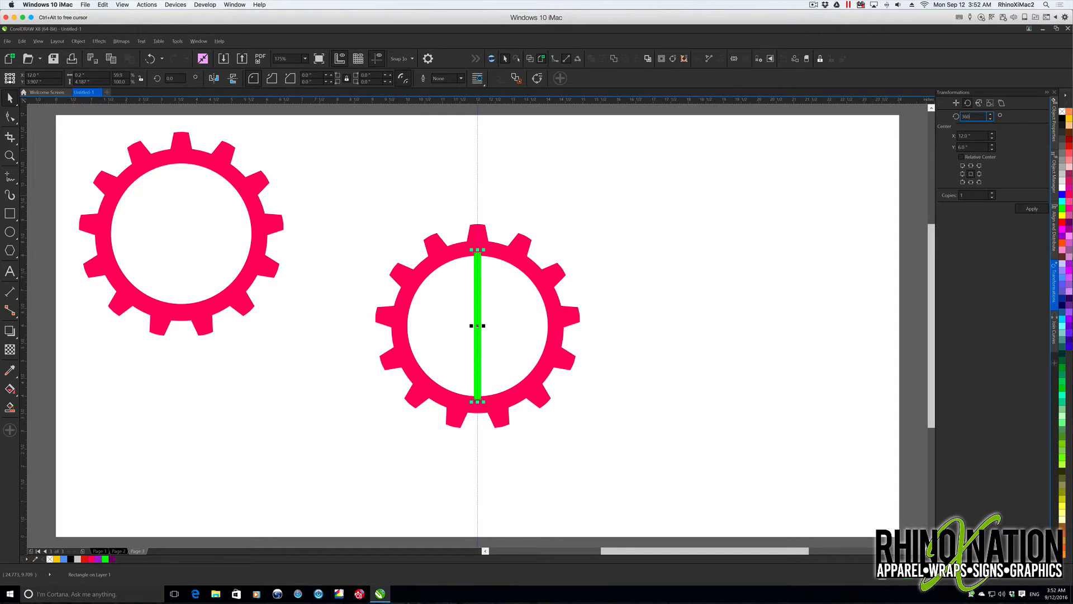
pyautogui.write('/4')
pyautogui.press('Tab')
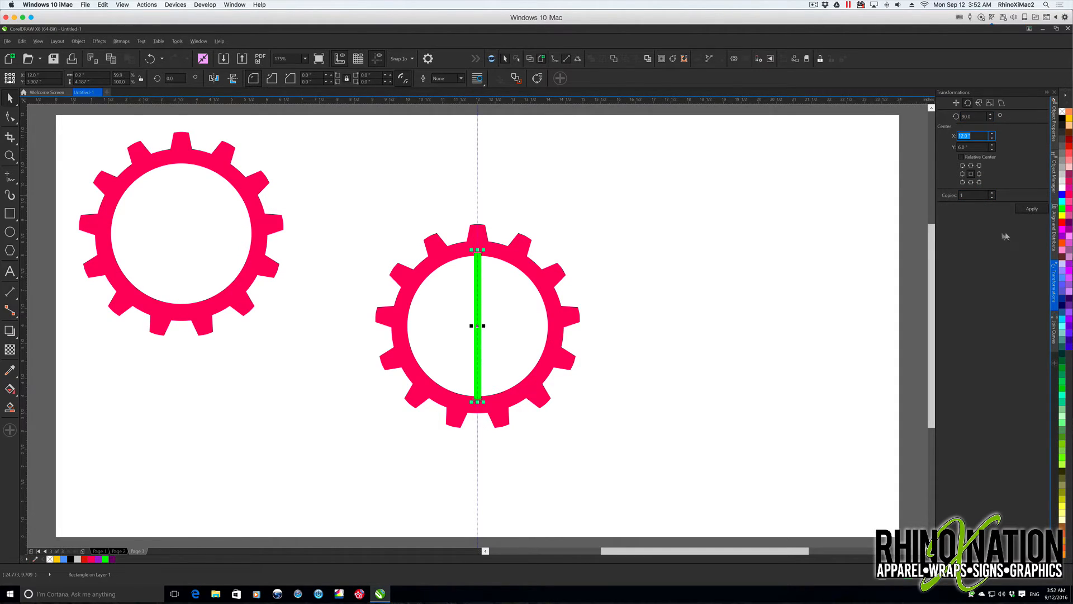
pyautogui.click(1032, 210)
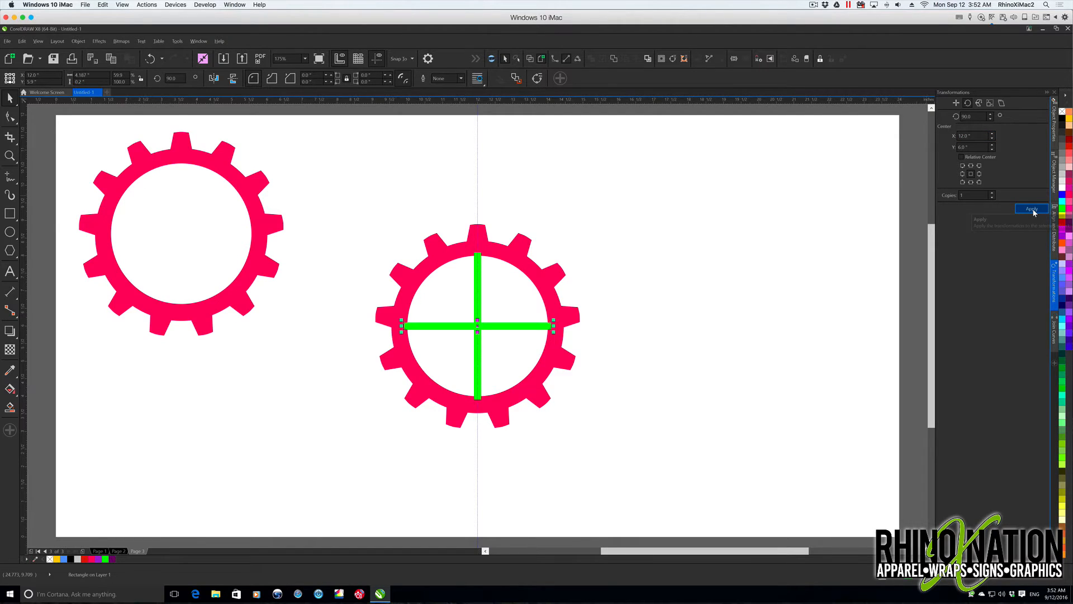
pyautogui.hotkey('ctrl', 'z')
# Step: Set the rotation angle to 60 degrees and create two rotated copies of the green bar as gear spokes
pyautogui.click(975, 117)
pyautogui.doubleClick(980, 116)
pyautogui.write('30')
pyautogui.write('6')
pyautogui.click(1031, 209)
pyautogui.click(1032, 209)
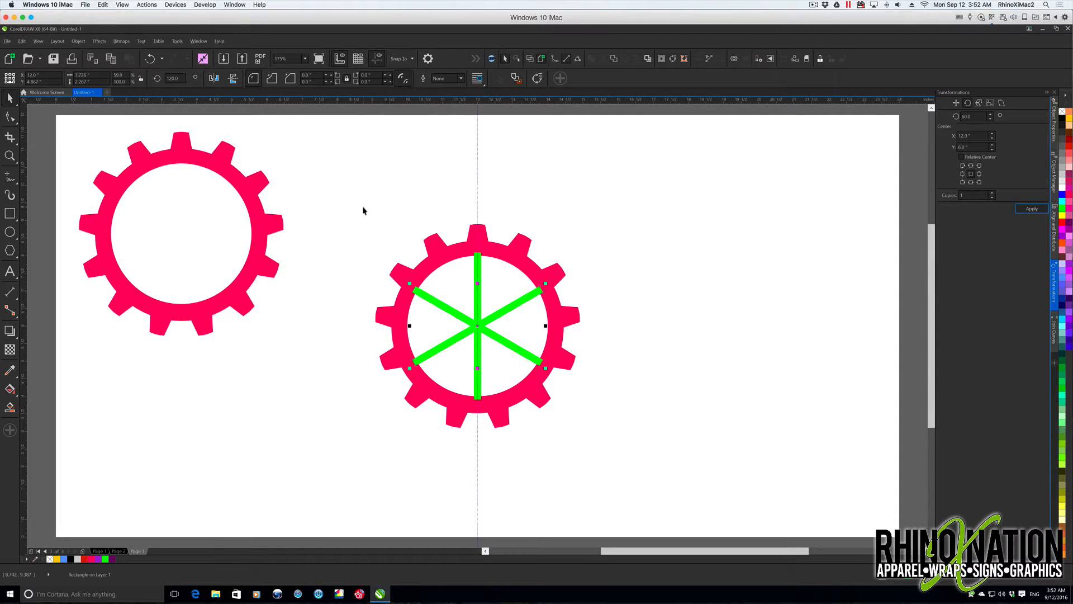
# Step: Weld the three green bars and the central gear ring into one spoked gear, then deselect it
pyautogui.moveTo(363, 211); pyautogui.dragTo(613, 473)
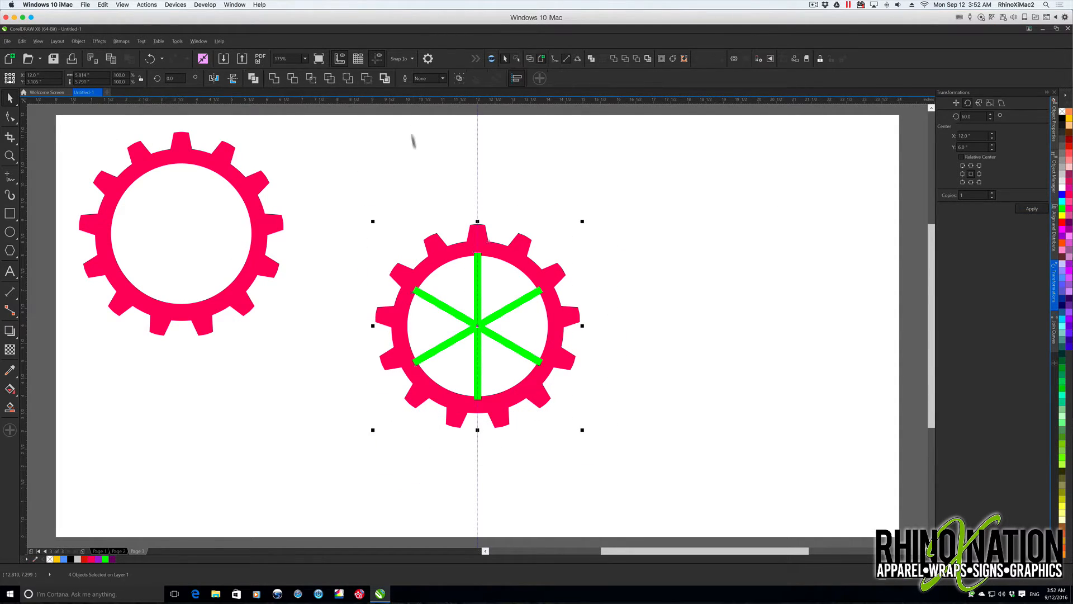
pyautogui.click(614, 59)
pyautogui.click(548, 182)
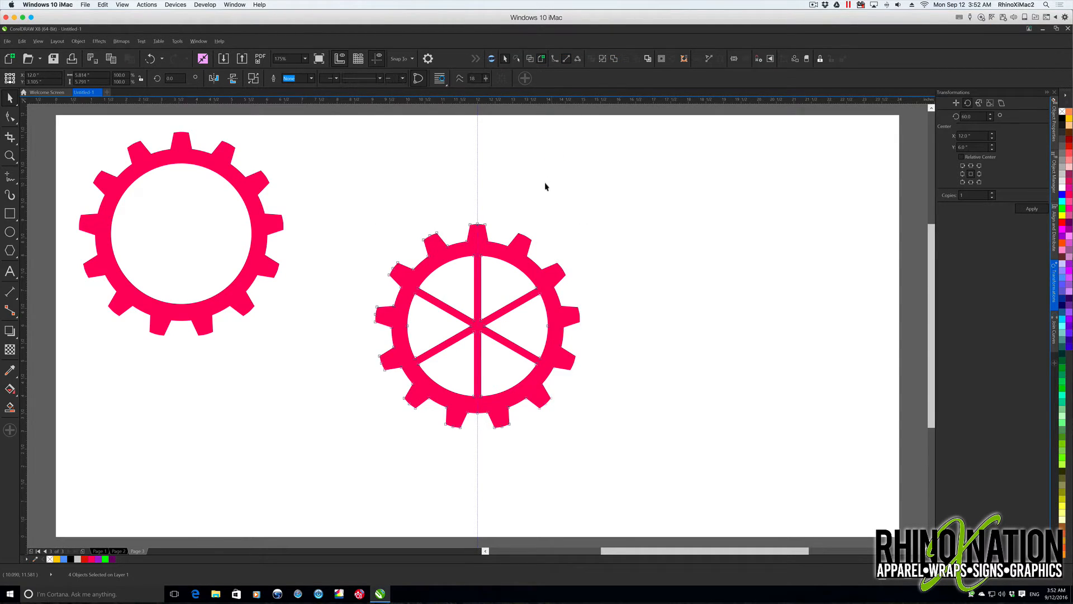
# Step: Draw a hub circle from the spoked gear's centre and set its size to 0.75 by 0.75 in
pyautogui.scroll(3, 486, 322)
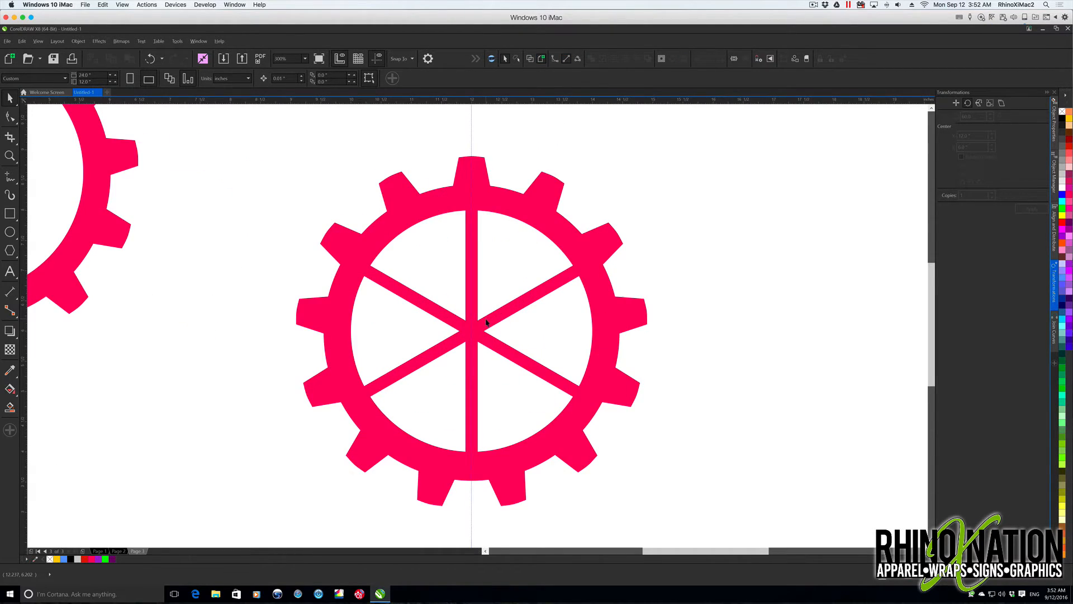
pyautogui.click(9, 232)
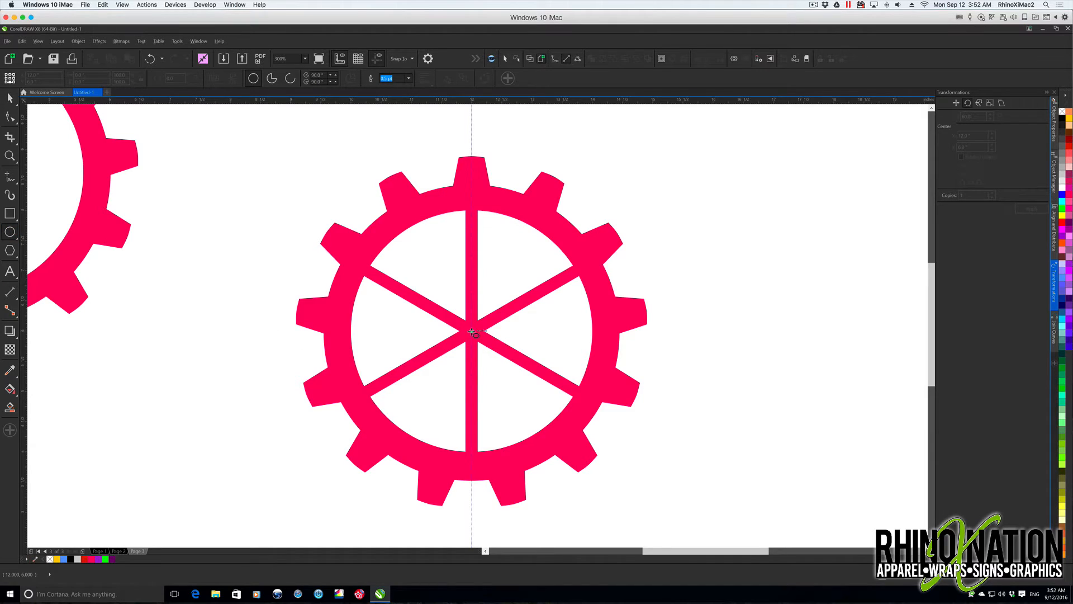
pyautogui.moveTo(471, 332); pyautogui.dragTo(496, 355)
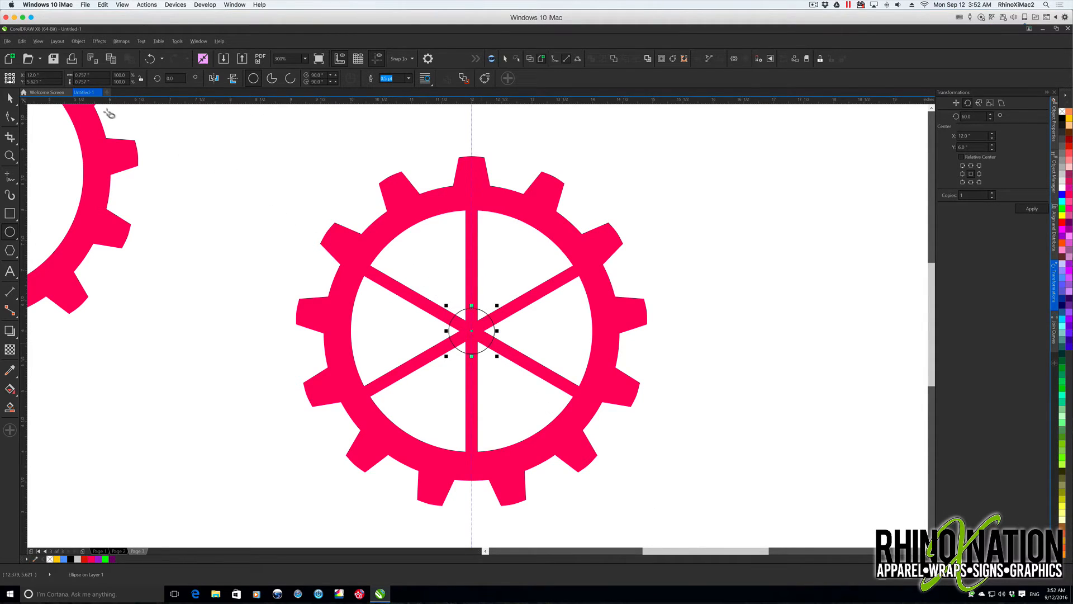
pyautogui.moveTo(96, 75); pyautogui.dragTo(66, 79)
pyautogui.press('BackSpace')
pyautogui.write('.75')
pyautogui.press('Tab')
pyautogui.press('BackSpace')
pyautogui.write('.75')
pyautogui.press('Return')
# Step: Copy the hub circle to the clipboard and give the original a dark grey fill without an outline
pyautogui.click(9, 98)
pyautogui.moveTo(248, 120); pyautogui.dragTo(666, 525)
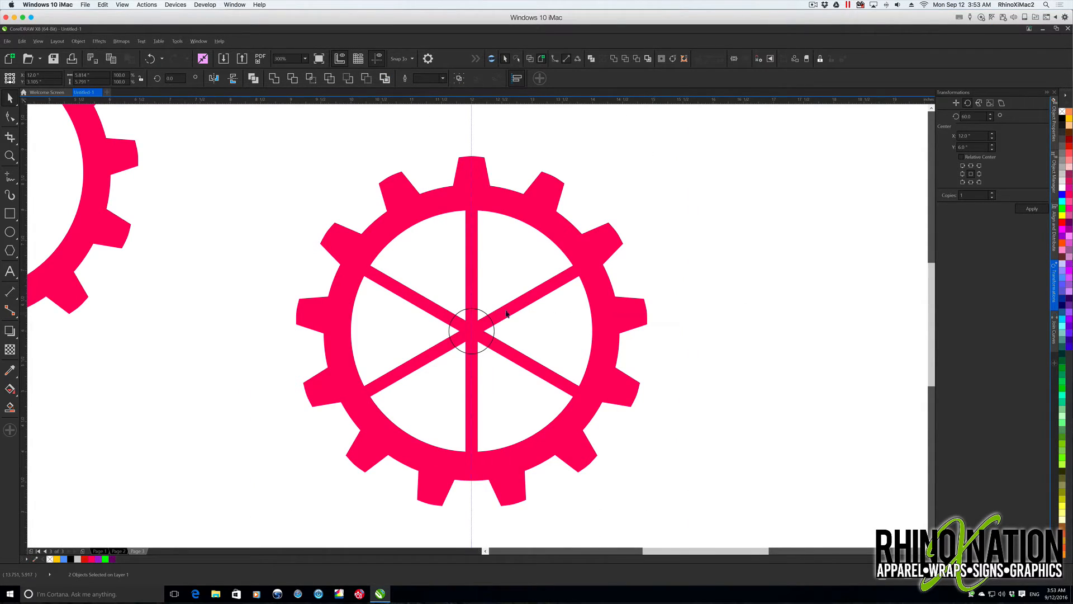
pyautogui.click(462, 310)
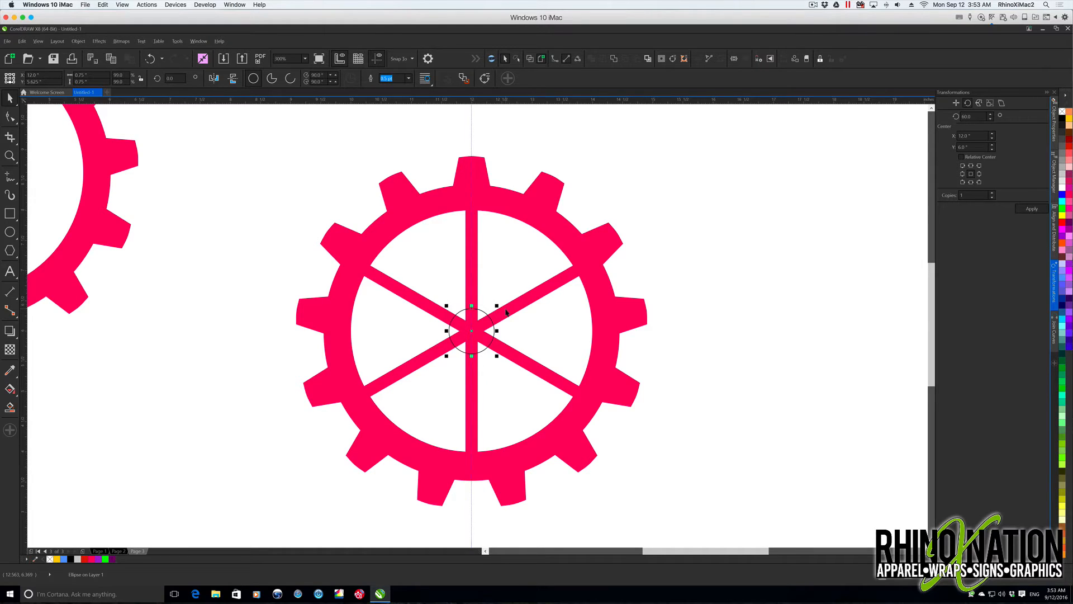
pyautogui.hotkey('ctrl', 'c')
pyautogui.click(1064, 142)
pyautogui.rightClick(1062, 111)
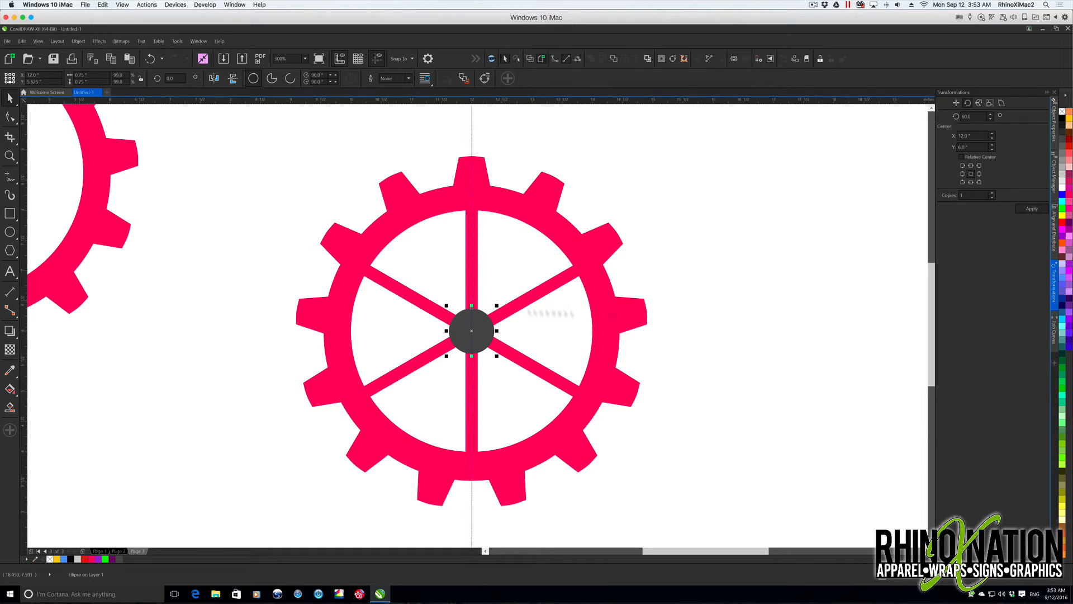
# Step: Weld the dark grey hub circle and the spoked gear into one shape, then deselect it
pyautogui.keyDown('shift'); pyautogui.click(517, 212); pyautogui.keyUp('shift')
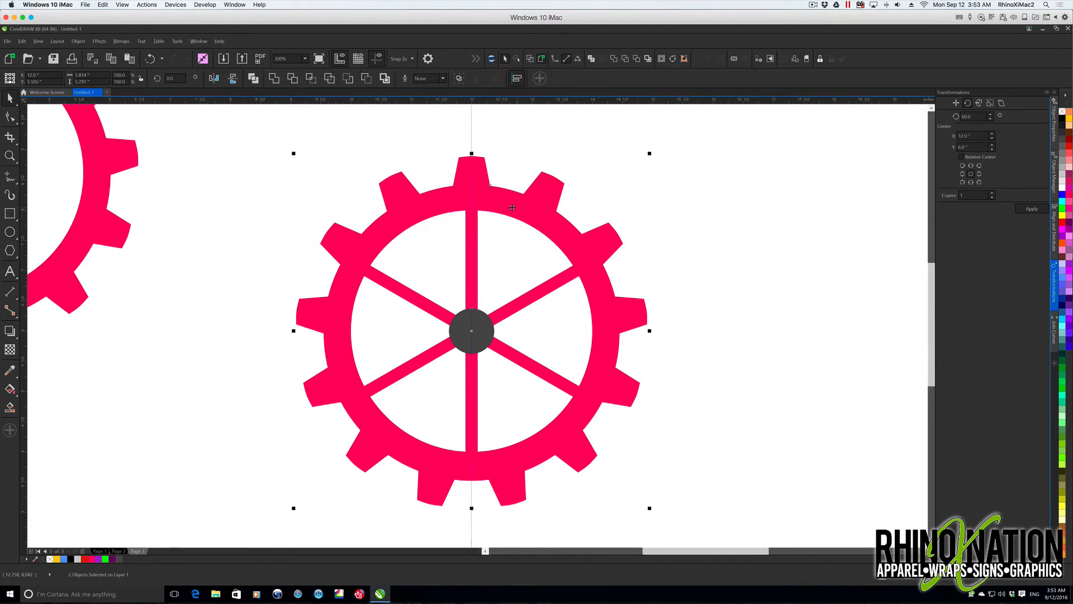
pyautogui.click(614, 59)
pyautogui.click(690, 240)
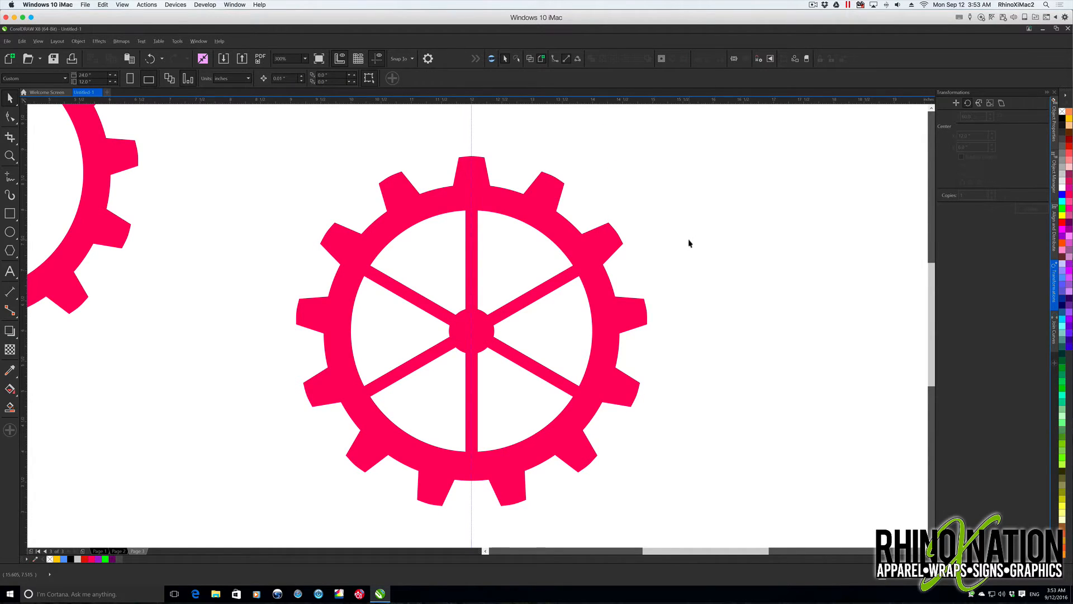
# Step: Shrink the pasted hub circle about its centre and cut it out of the spoked gear as a central hole
pyautogui.press('Tab')
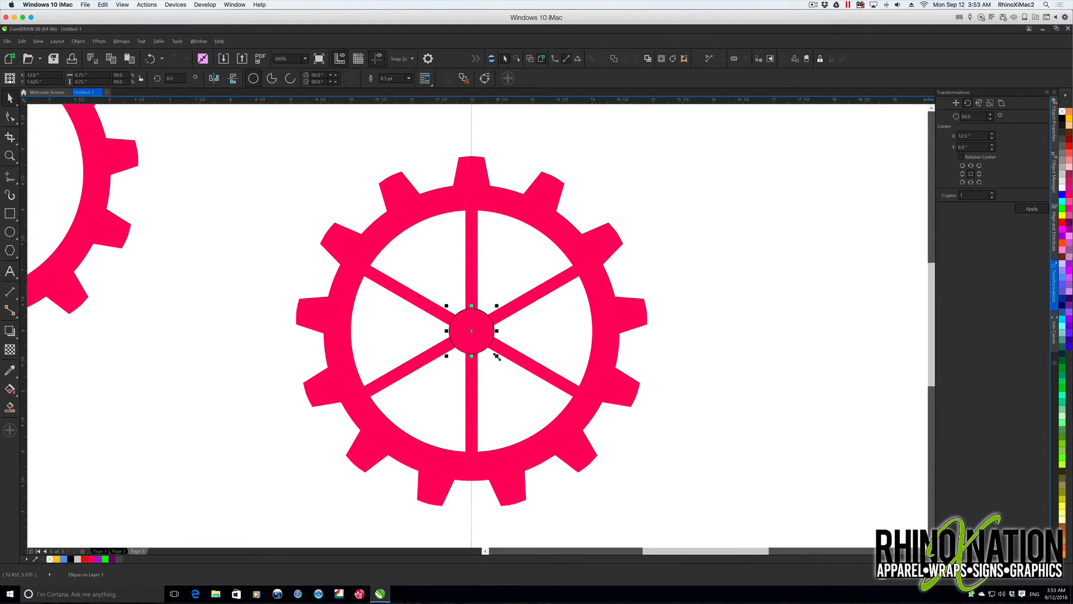
pyautogui.moveTo(497, 356); pyautogui.dragTo(487, 347)
pyautogui.moveTo(244, 140); pyautogui.dragTo(710, 538)
pyautogui.click(383, 80)
pyautogui.click(694, 245)
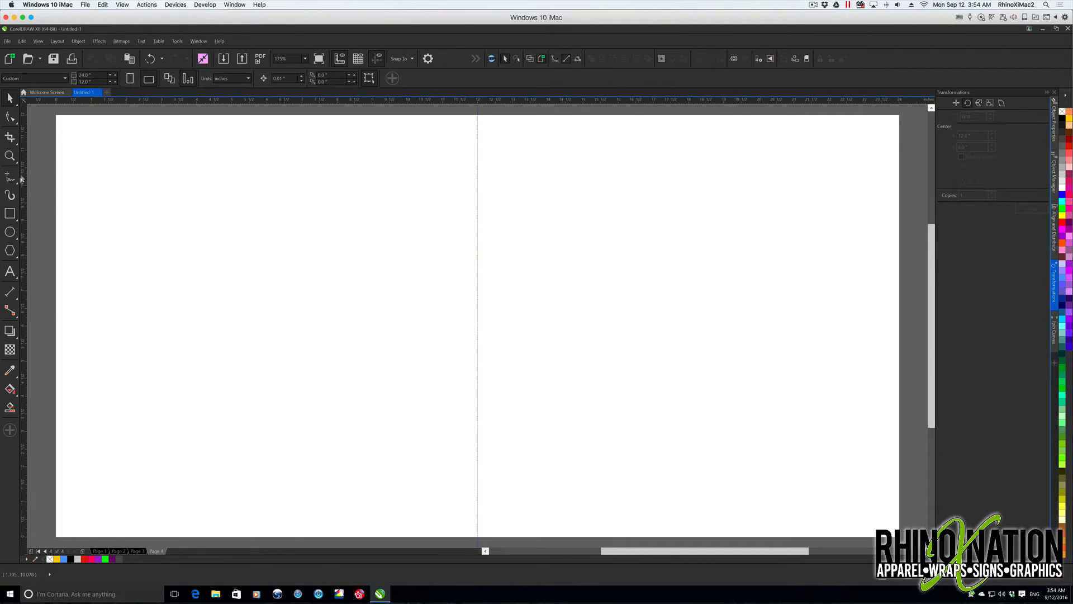
# Step: Draw a circle on the blank fourth page and set its size to 5 by 5 in
pyautogui.click(10, 233)
pyautogui.moveTo(427, 298); pyautogui.dragTo(582, 449)
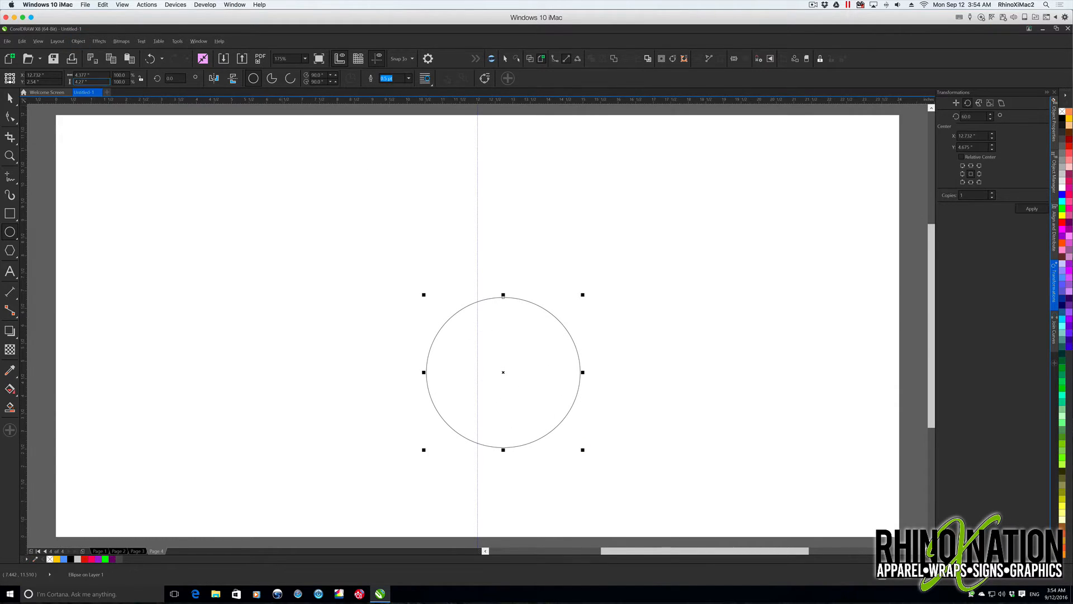
pyautogui.write('5')
pyautogui.press('Return')
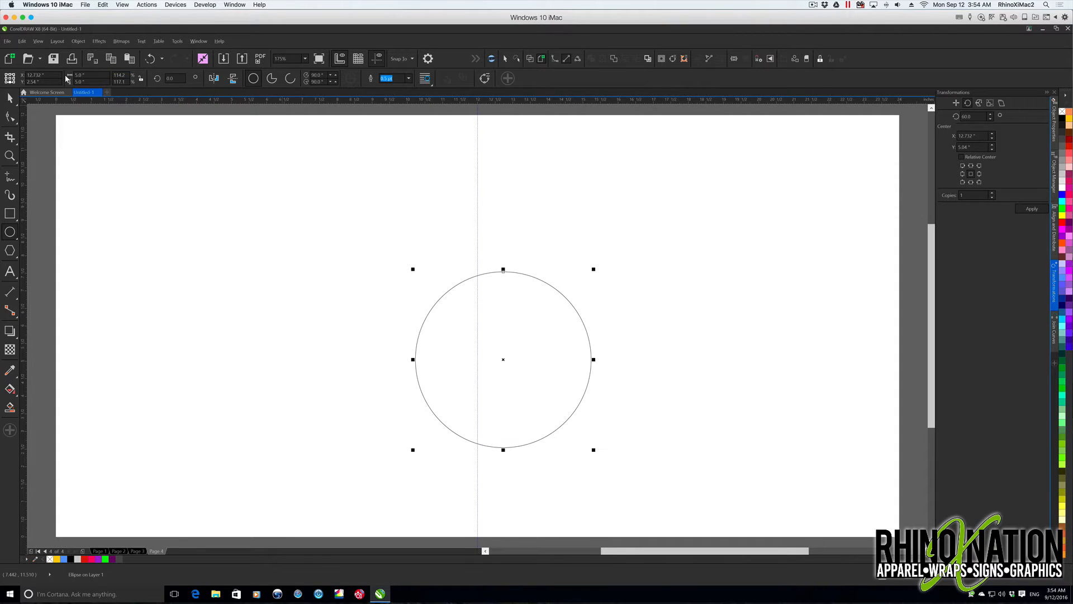
# Step: Centre the circle on the page and give it a bright green fill without an outline
pyautogui.moveTo(501, 359); pyautogui.dragTo(500, 363)
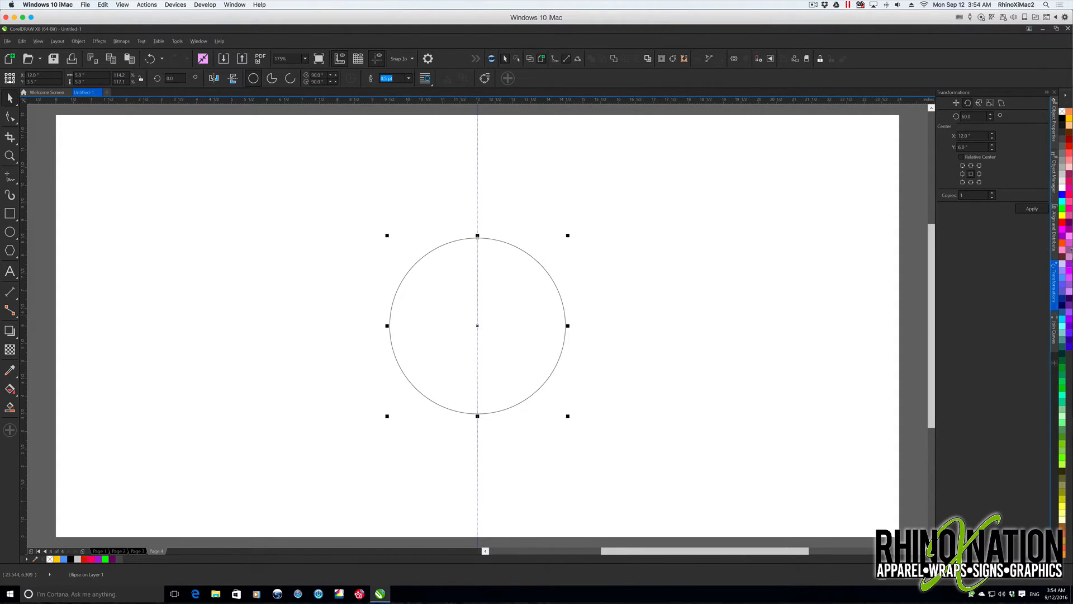
pyautogui.click(1062, 460)
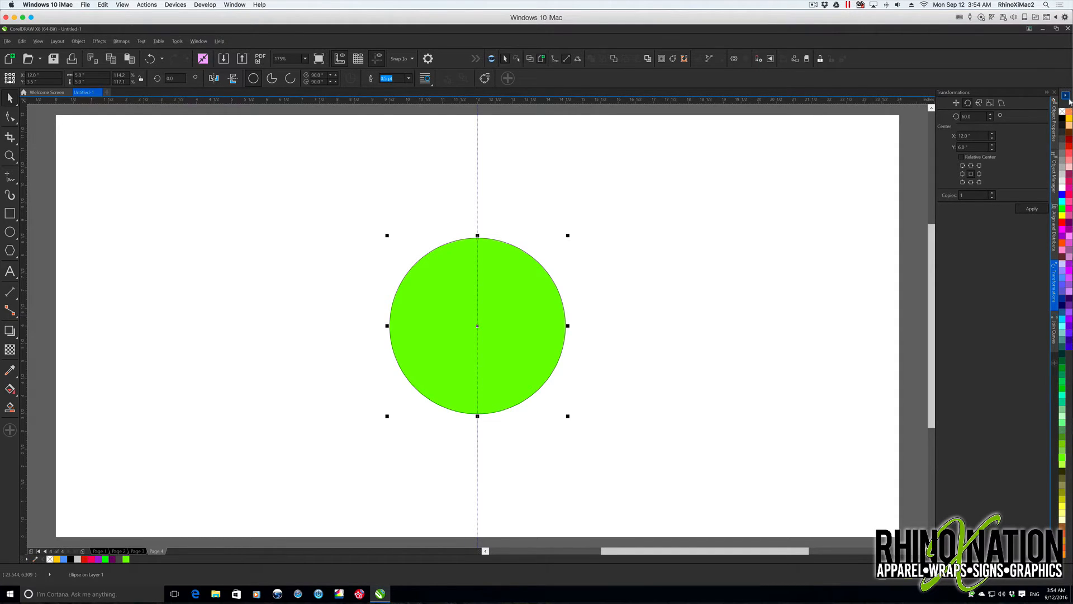
pyautogui.rightClick(1061, 112)
# Step: Draw a small upright rectangle overlapping the green circle's top edge and set its width to 0.25 in
pyautogui.click(9, 212)
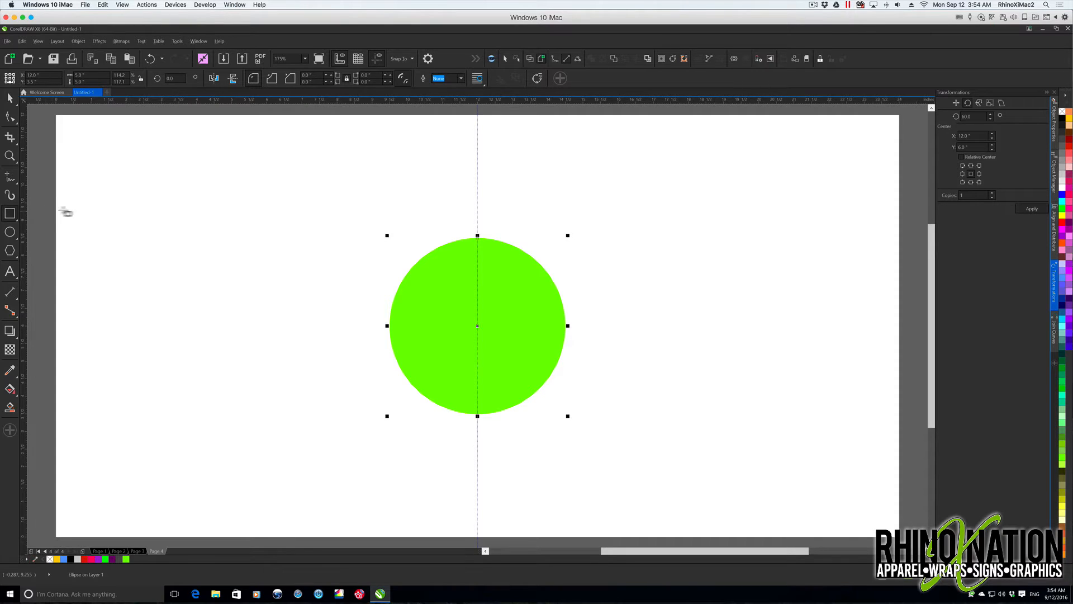
pyautogui.moveTo(469, 215); pyautogui.dragTo(487, 242)
pyautogui.doubleClick(82, 75)
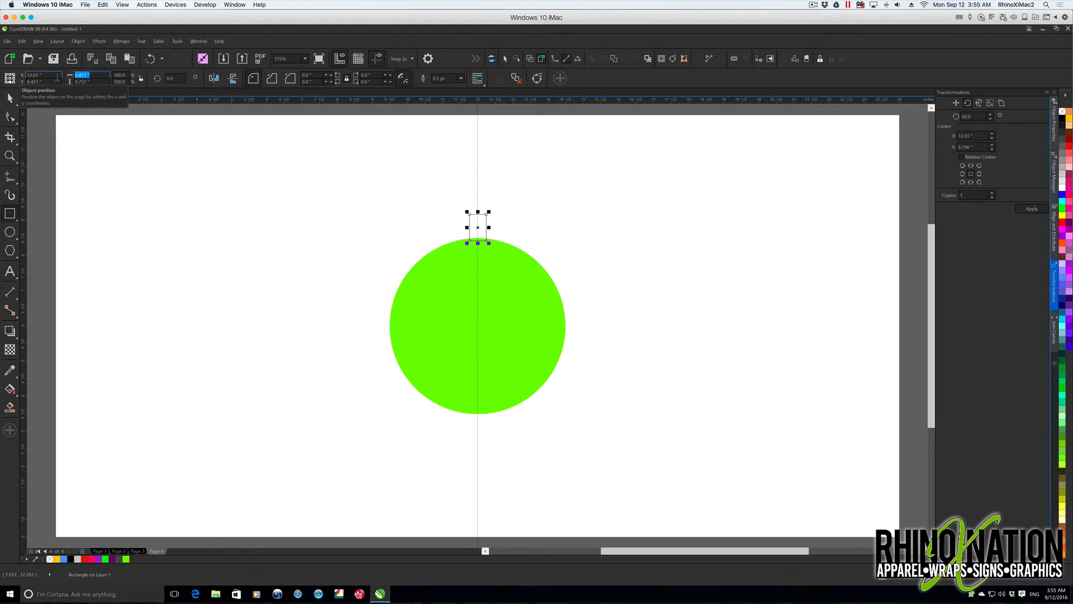
pyautogui.press('BackSpace')
pyautogui.write('0.25')
pyautogui.press('Return')
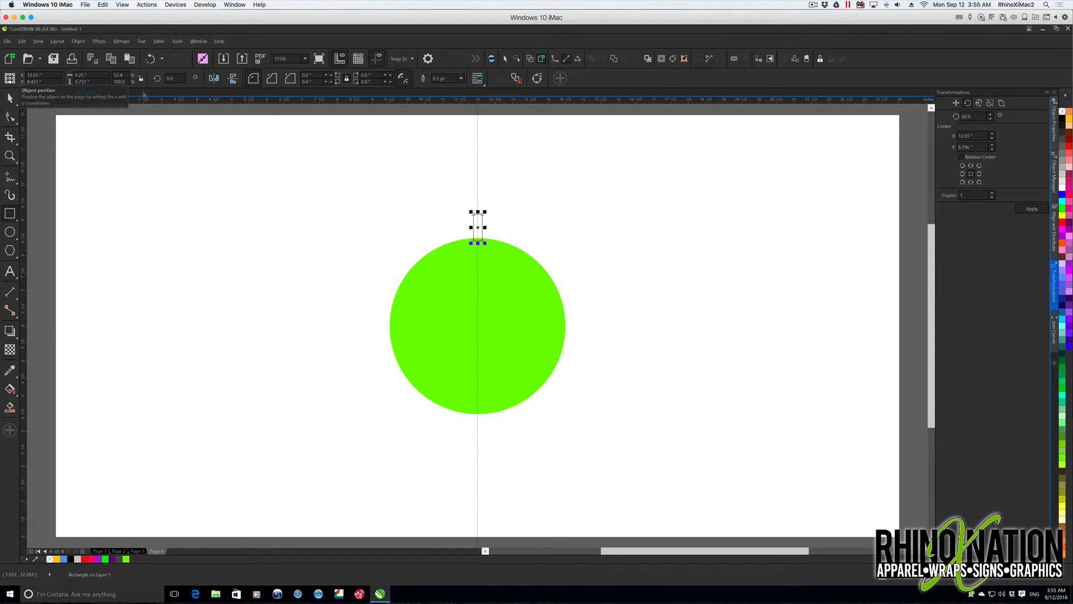
# Step: Set the small rectangle's height to 0.6 in
pyautogui.press('Tab')
pyautogui.press('BackSpace')
pyautogui.write('0.5')
pyautogui.press('Return')
pyautogui.press('BackSpace')
pyautogui.write('.6')
pyautogui.press('Return')
pyautogui.press('space')
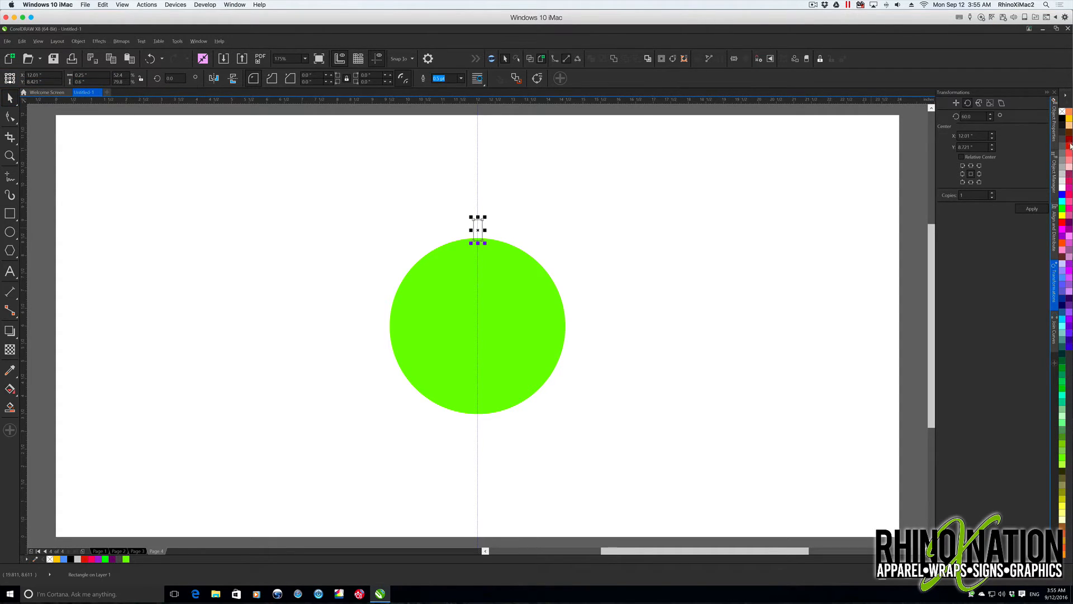
# Step: Fill the rectangle with amber, remove its outline and align it horizontally with the green circle's centre
pyautogui.click(1068, 112)
pyautogui.click(551, 223)
pyautogui.click(478, 230)
# Step: Convert the amber rectangle to curves
pyautogui.scroll(2, 489, 235)
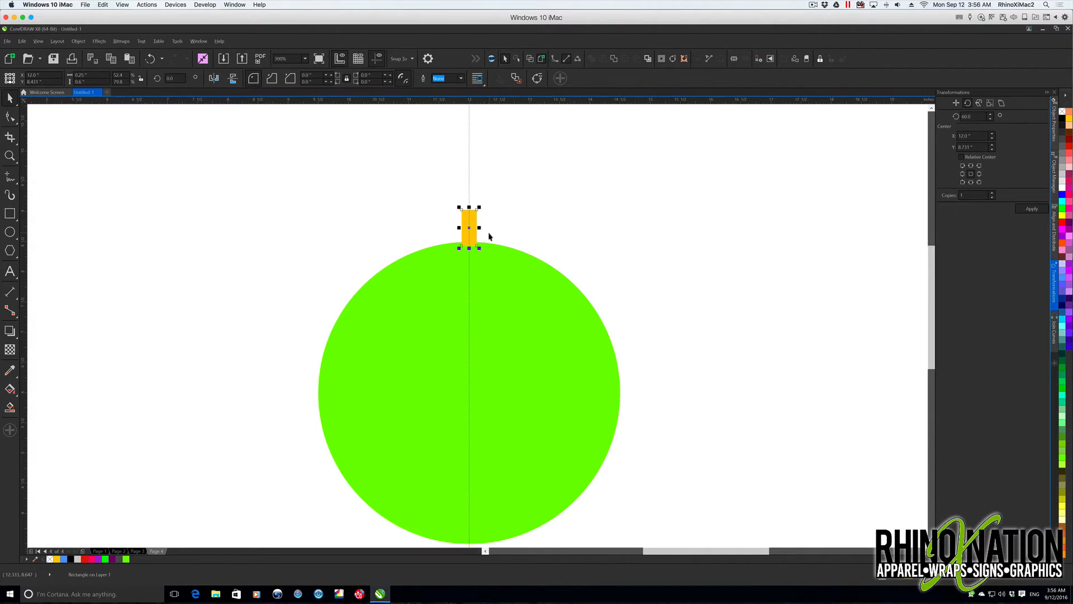
pyautogui.scroll(2, 489, 236)
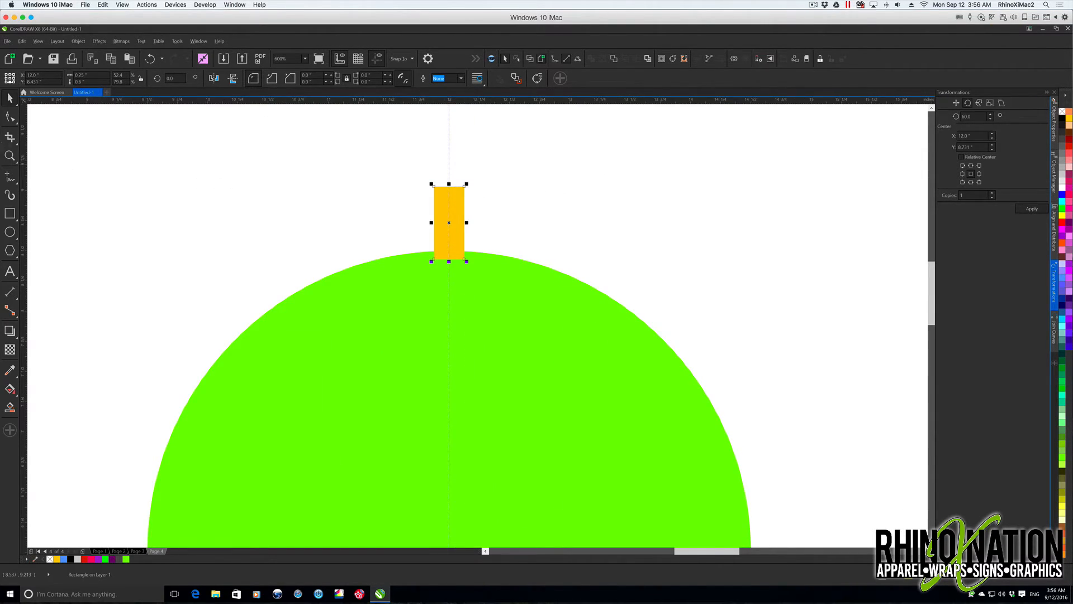
pyautogui.scroll(2, 452, 222)
pyautogui.rightClick(587, 241)
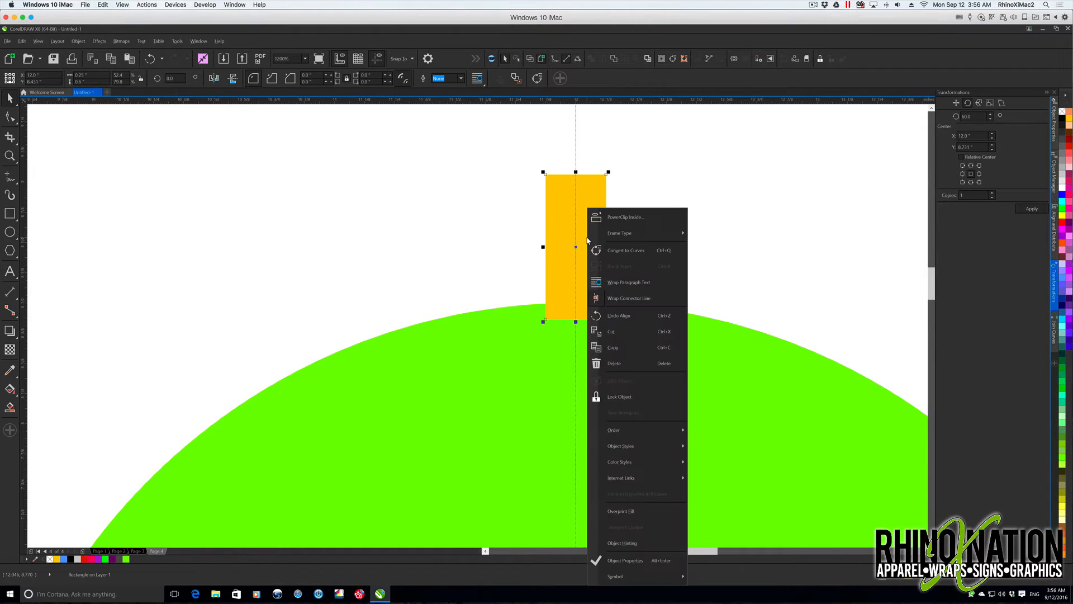
pyautogui.press('Escape')
pyautogui.hotkey('ctrl', 'q')
# Step: Taper the amber tooth by nudging its two upper corner nodes inward four steps each
pyautogui.click(10, 117)
pyautogui.moveTo(502, 149); pyautogui.dragTo(559, 208)
pyautogui.press('Right')
pyautogui.press('Right')
pyautogui.press('Right')
pyautogui.press('Right')
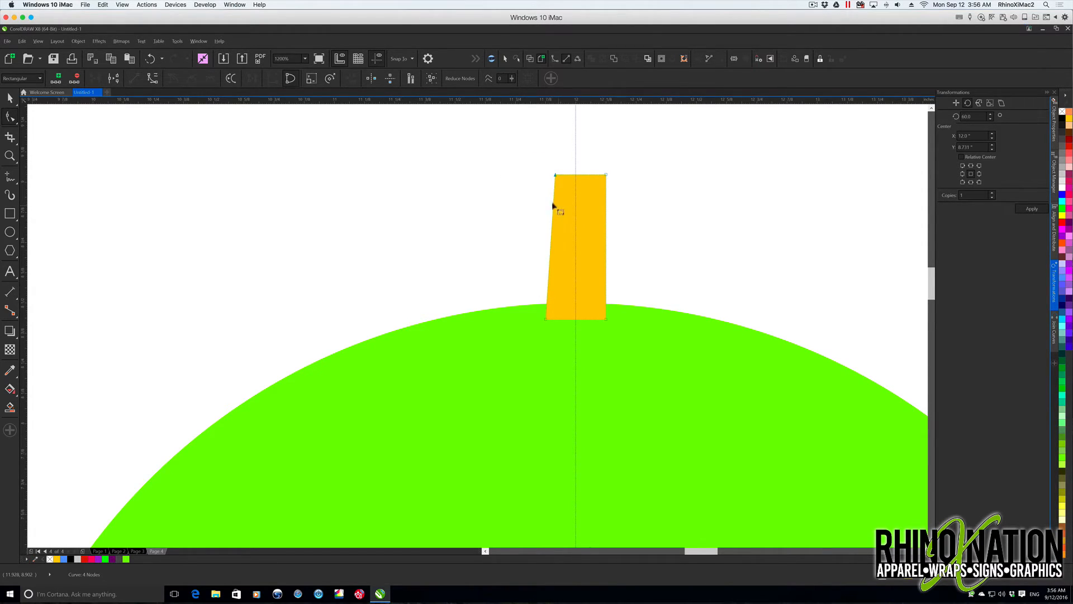
pyautogui.moveTo(616, 161); pyautogui.dragTo(596, 188)
pyautogui.press('Left')
pyautogui.press('Left')
pyautogui.press('Left')
pyautogui.press('Left')
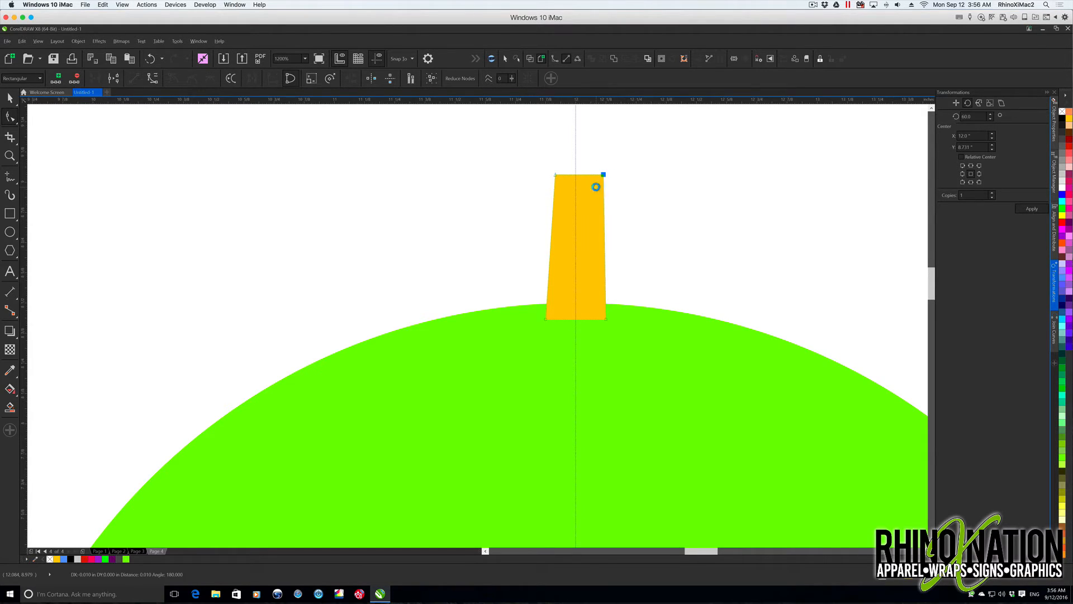
# Step: Move the tapered tooth up slightly so its base just overlaps the green circle's top edge
pyautogui.click(10, 98)
pyautogui.click(578, 257)
pyautogui.moveTo(576, 244); pyautogui.dragTo(576, 238)
# Step: Place the amber tooth's rotation centre on the centre of the green circle
pyautogui.click(304, 58)
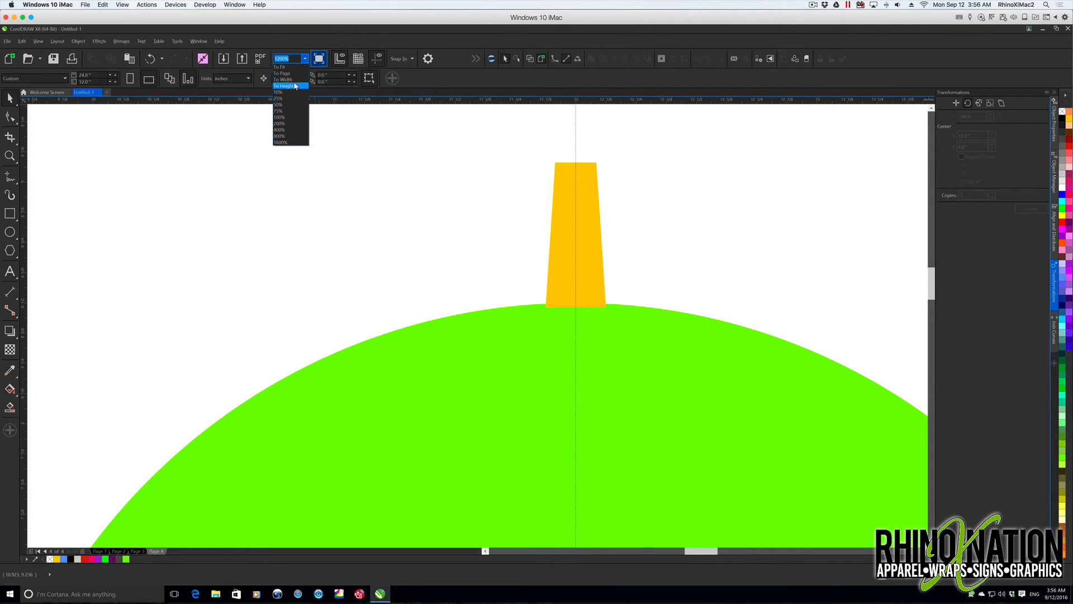
pyautogui.click(295, 86)
pyautogui.scroll(2, 479, 324)
pyautogui.click(482, 168)
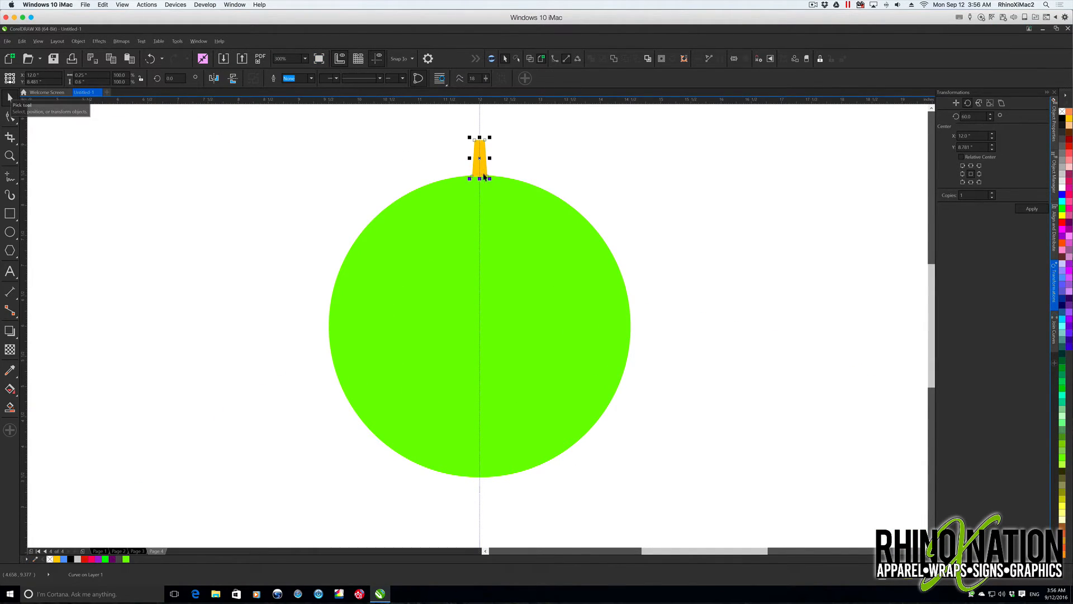
pyautogui.click(482, 159)
pyautogui.moveTo(479, 158)
pyautogui.mouseDown()
pyautogui.moveTo(494, 249)
pyautogui.moveTo(479, 324)
pyautogui.mouseUp()
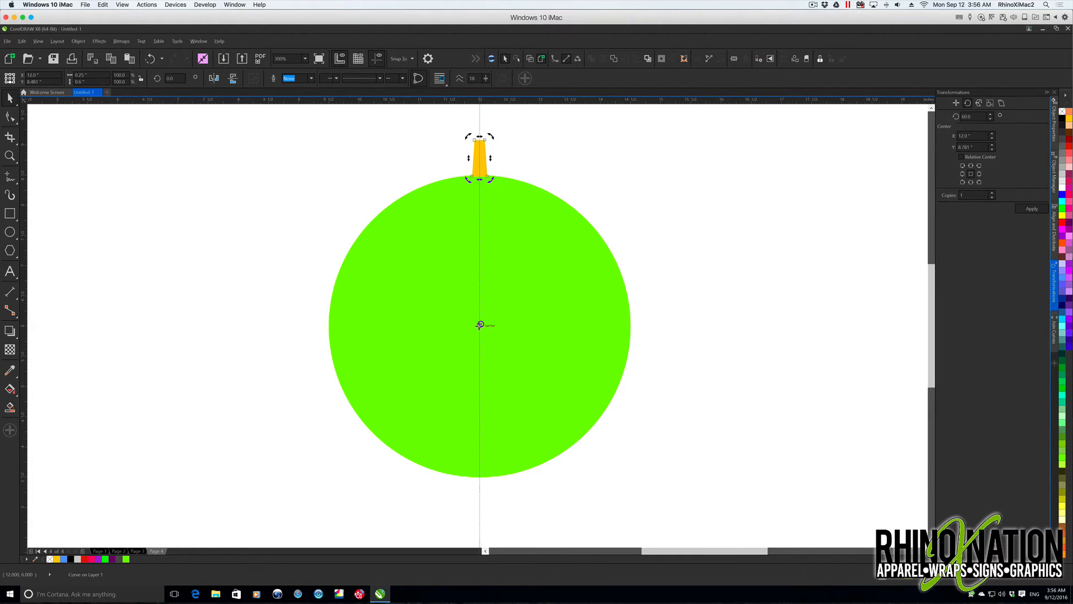
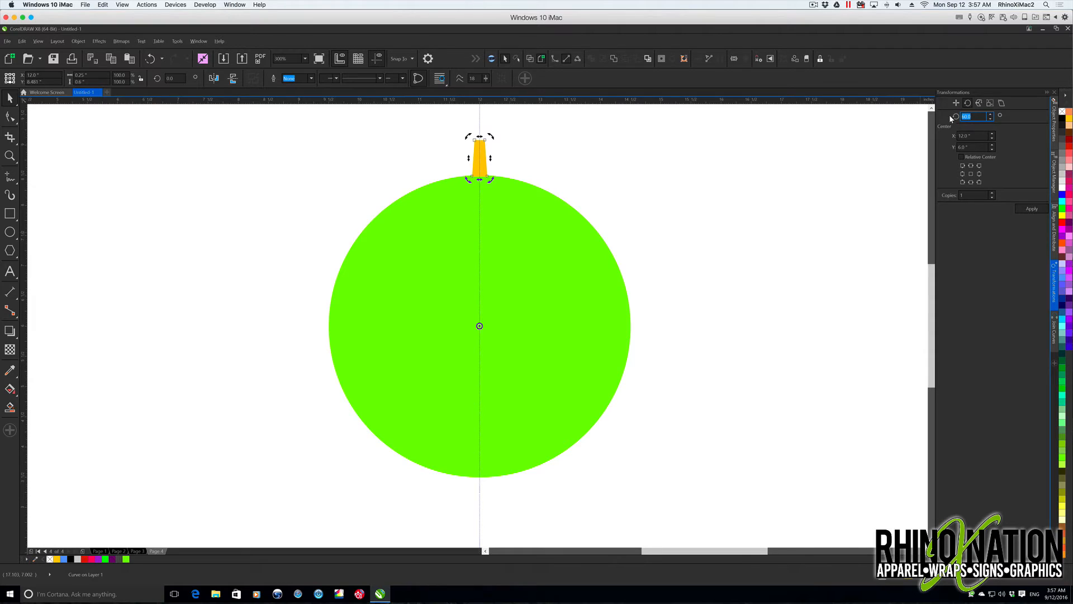
# Step: Try one rotated copy of the tooth at 10 degrees, then at 15 degrees, undoing each
pyautogui.write('10')
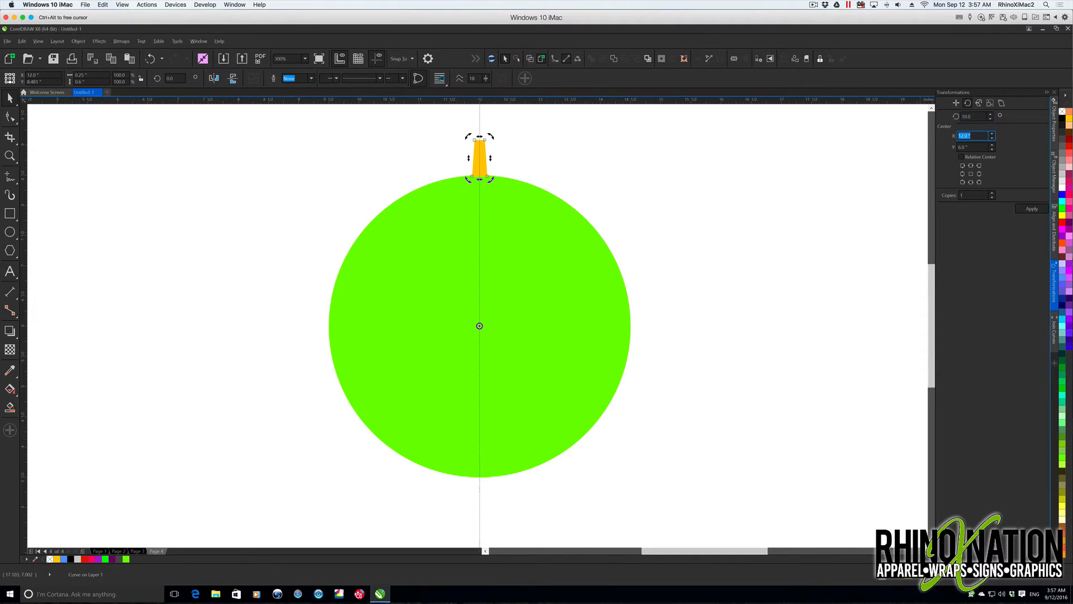
pyautogui.click(1032, 209)
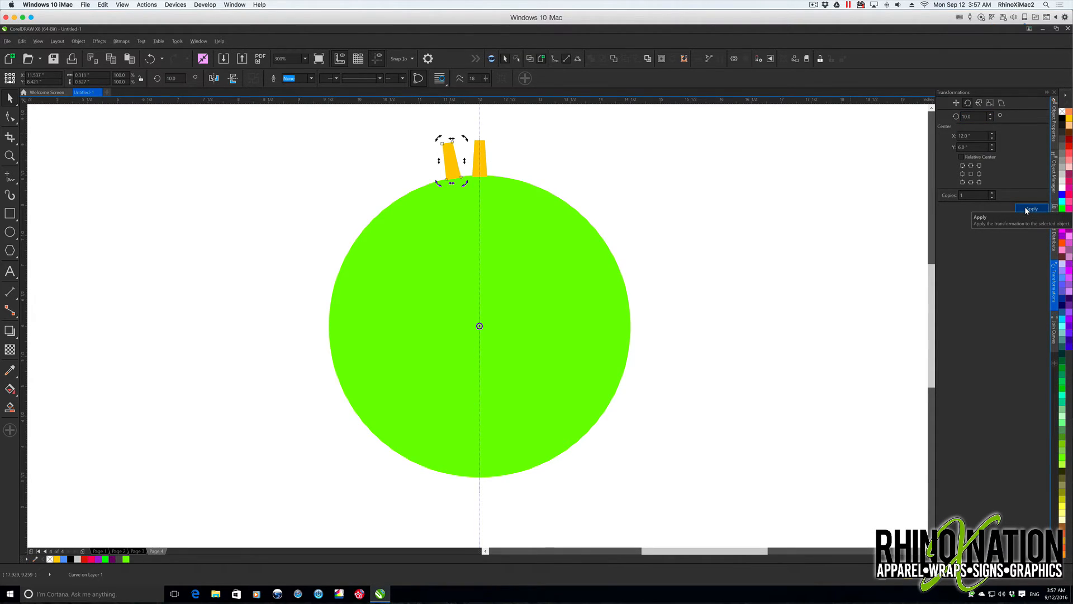
pyautogui.hotkey('ctrl', 'z')
pyautogui.doubleClick(975, 116)
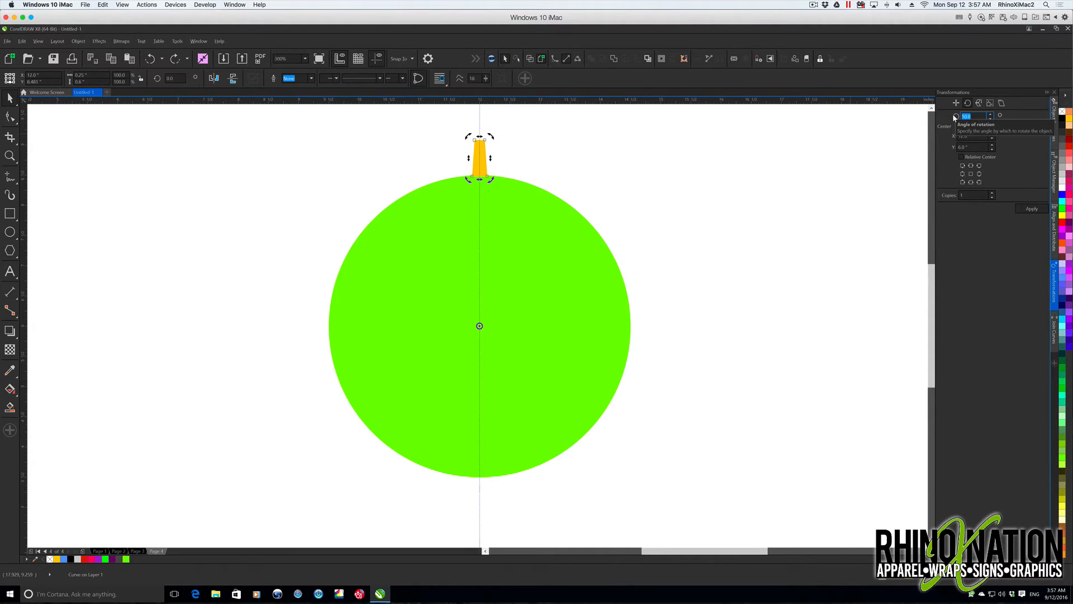
pyautogui.write('15')
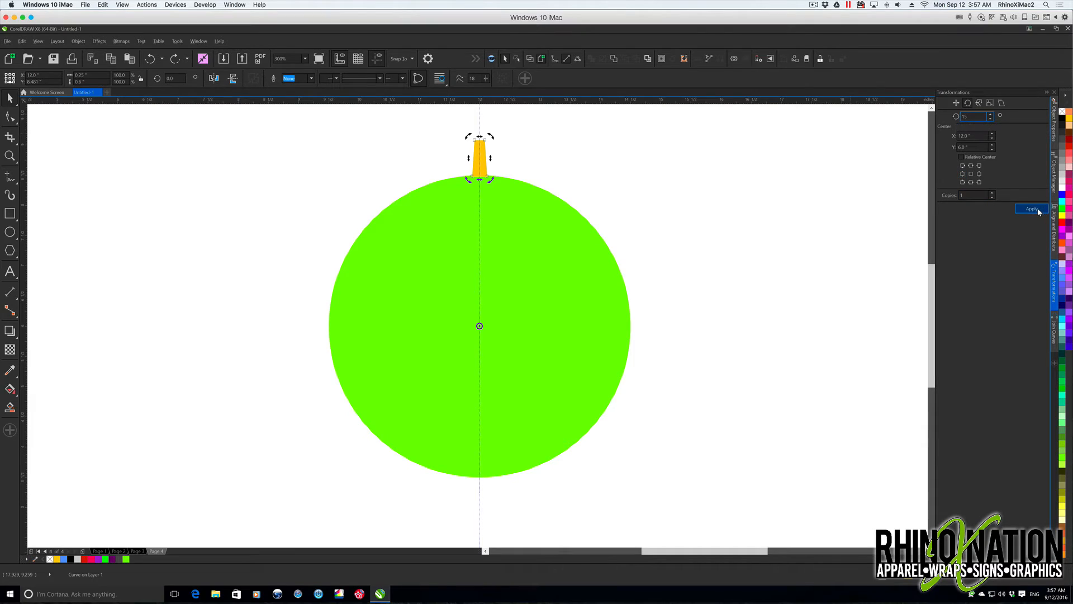
pyautogui.click(1035, 209)
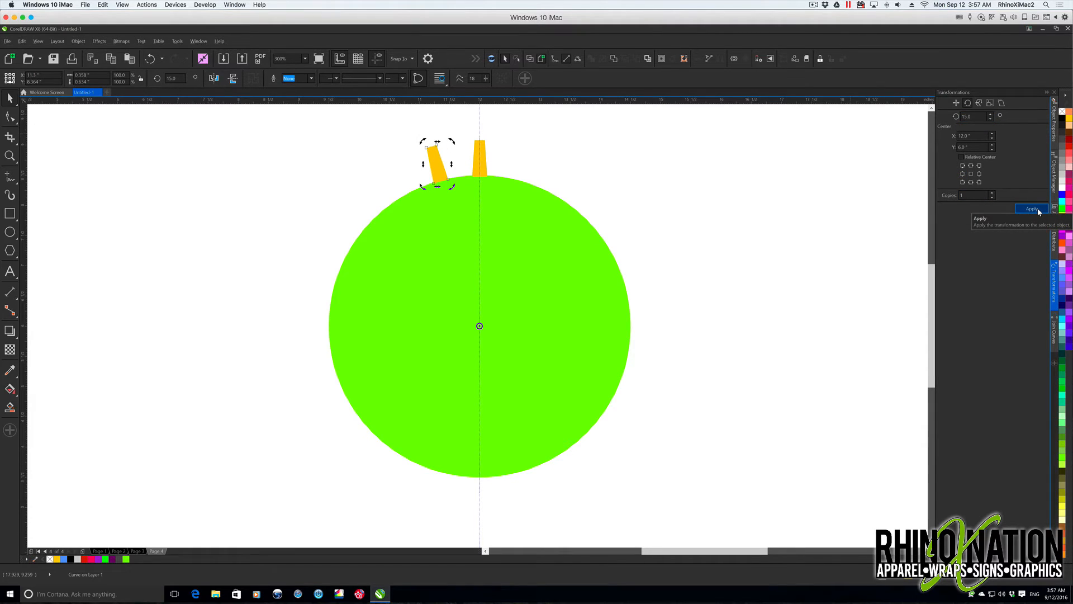
pyautogui.hotkey('ctrl', 'z')
# Step: Set the rotation angle to 20 degrees and create single rotated tooth copies until they ring the whole circle, then deselect
pyautogui.doubleClick(973, 116)
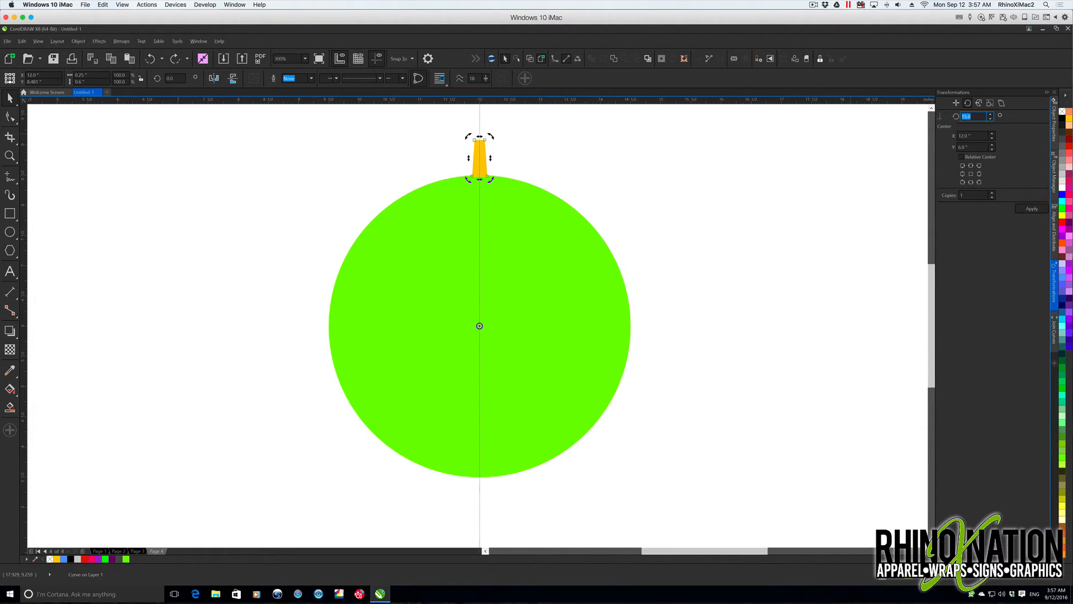
pyautogui.write('20')
pyautogui.click(1031, 209)
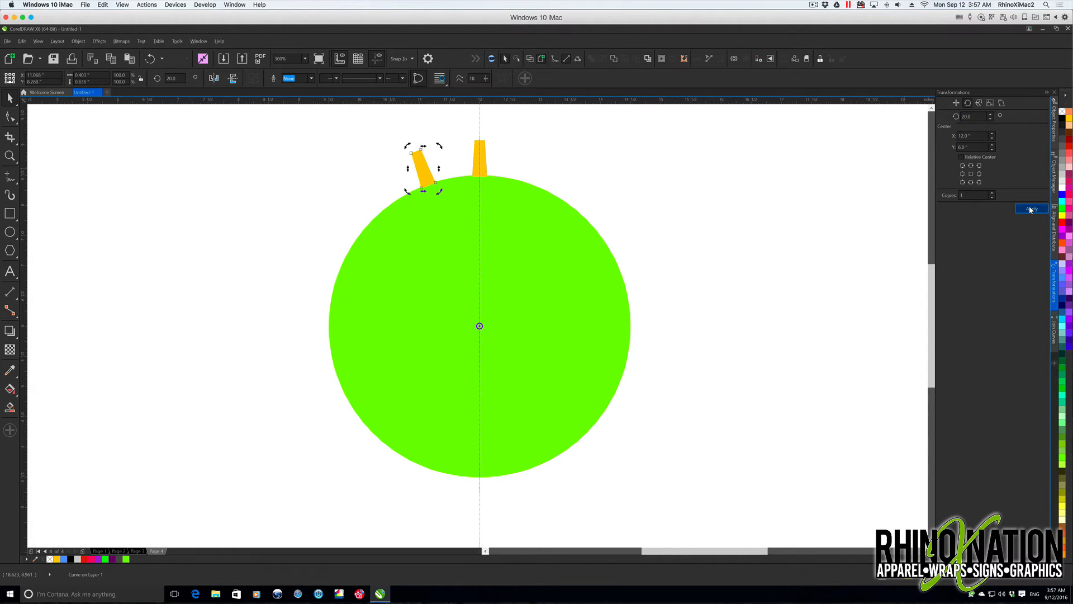
pyautogui.click(1030, 209)
pyautogui.click(1030, 209)
pyautogui.click(1030, 209)
pyautogui.click(1030, 209)
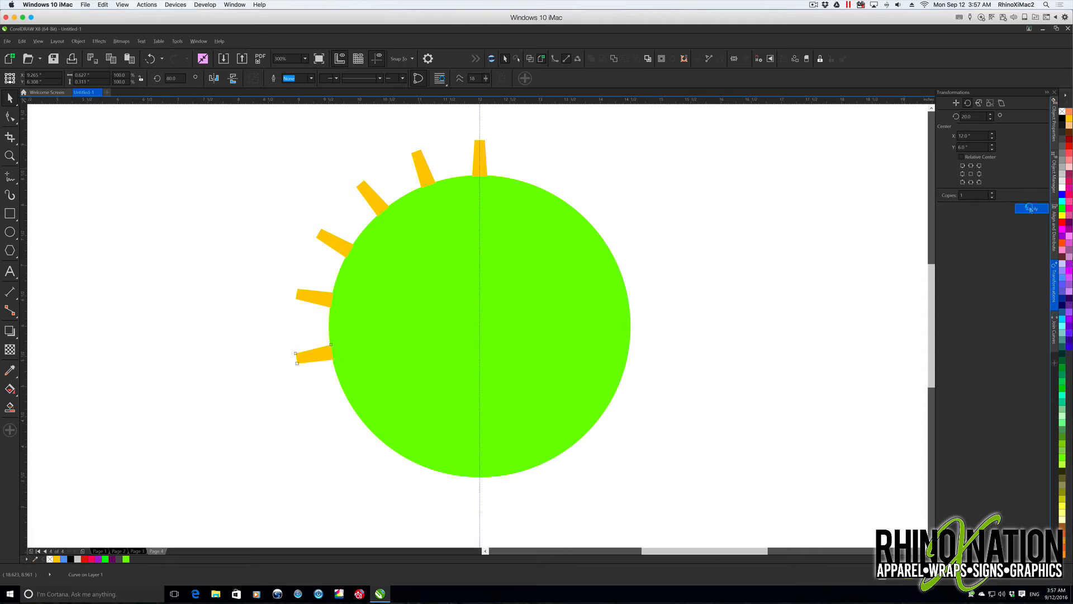
pyautogui.click(1030, 208)
pyautogui.click(1030, 207)
pyautogui.click(1030, 207)
pyautogui.click(1030, 208)
pyautogui.click(1030, 208)
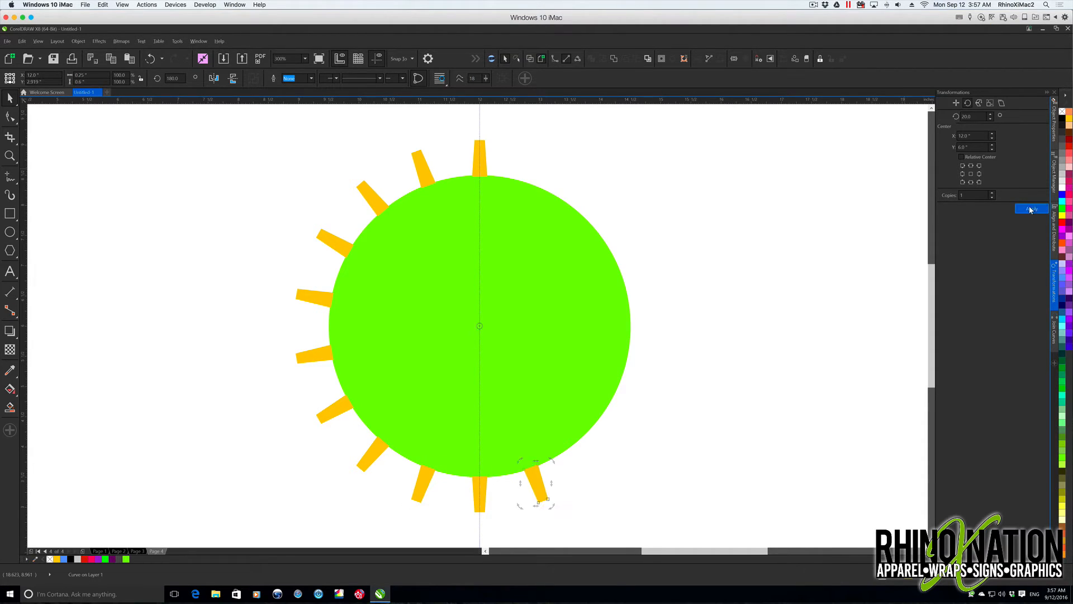
pyautogui.click(1030, 208)
pyautogui.click(1030, 208)
pyautogui.click(1030, 208)
pyautogui.click(1030, 208)
pyautogui.click(1030, 208)
pyautogui.click(1031, 210)
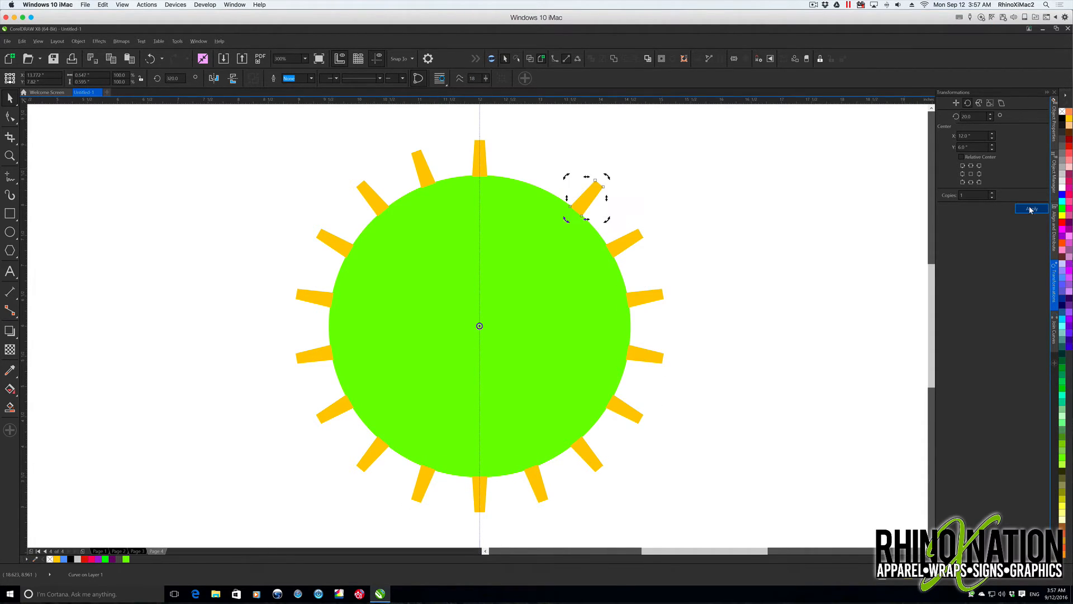
pyautogui.click(1032, 209)
pyautogui.click(103, 121)
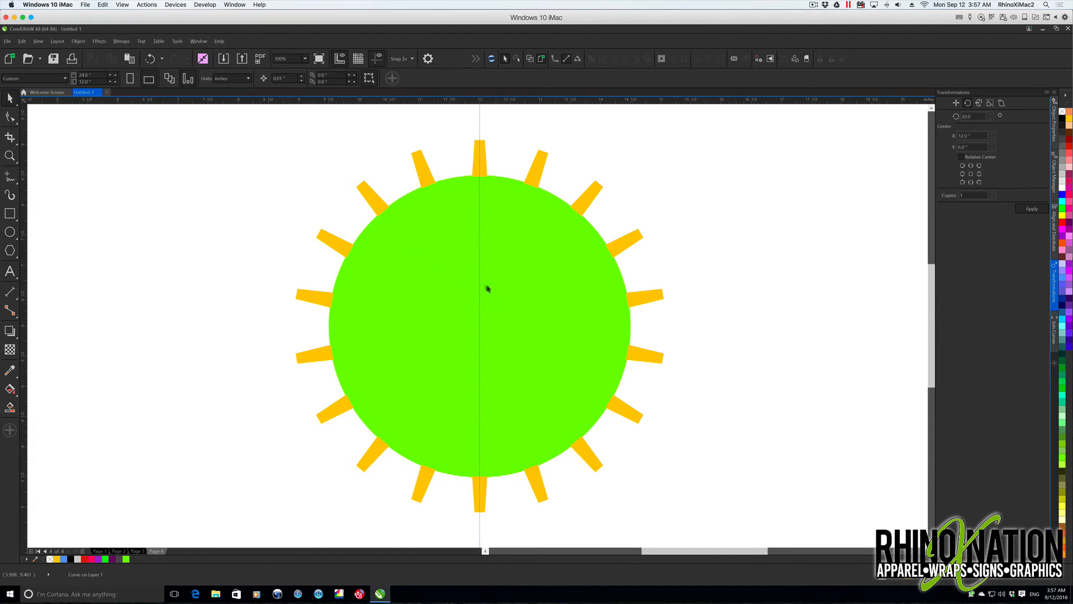
# Step: Weld the green circle and all amber teeth into one gear shape, then deselect it
pyautogui.moveTo(242, 113); pyautogui.dragTo(749, 510)
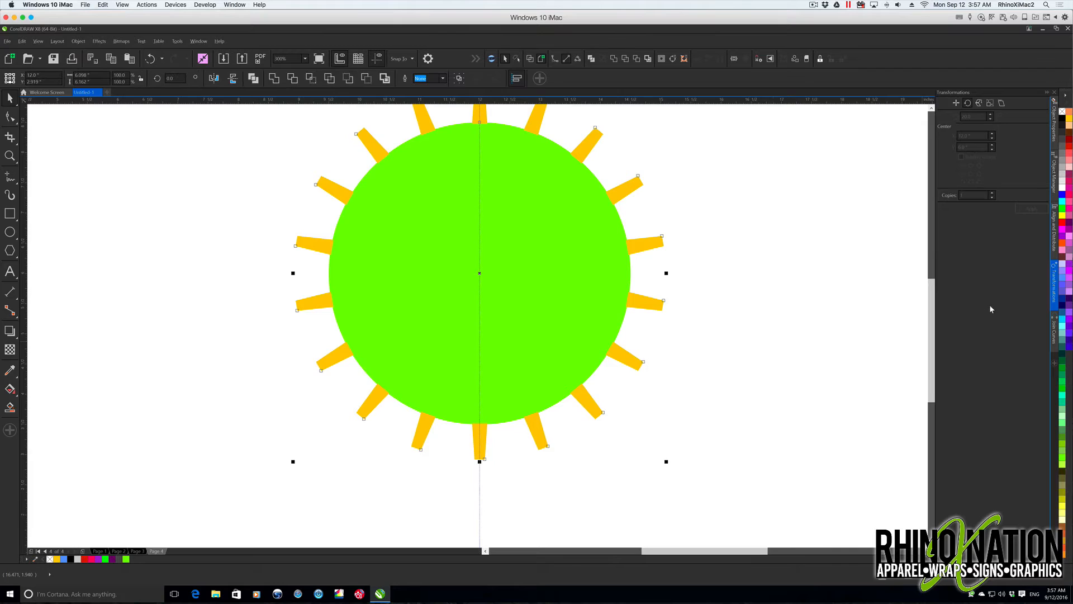
pyautogui.click(612, 60)
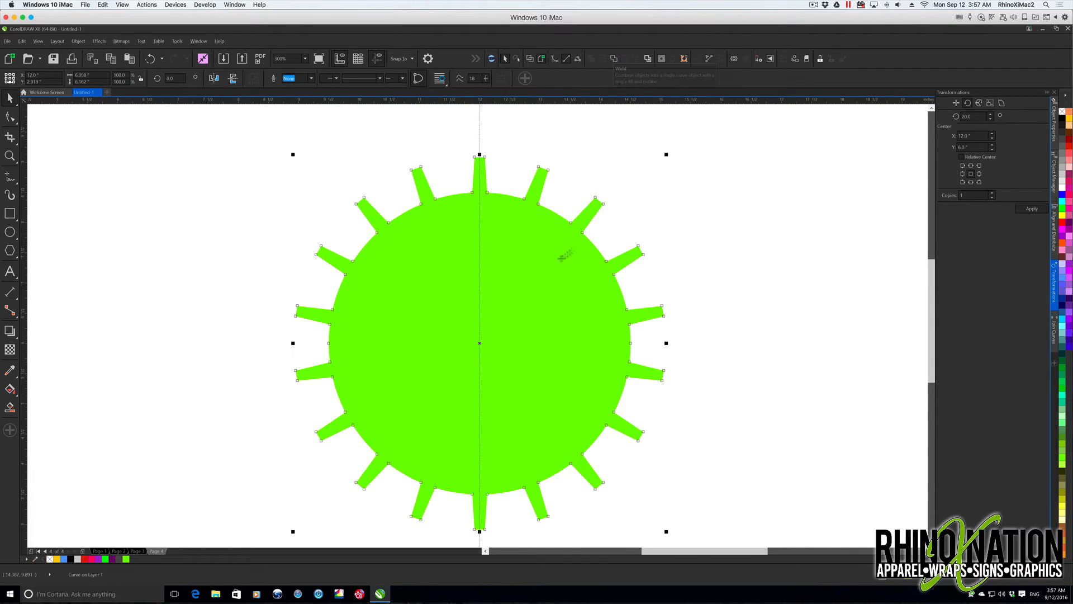
pyautogui.click(230, 241)
# Step: Draw an ellipse from the green gear's centre and set its width and height to 5 inches
pyautogui.click(10, 231)
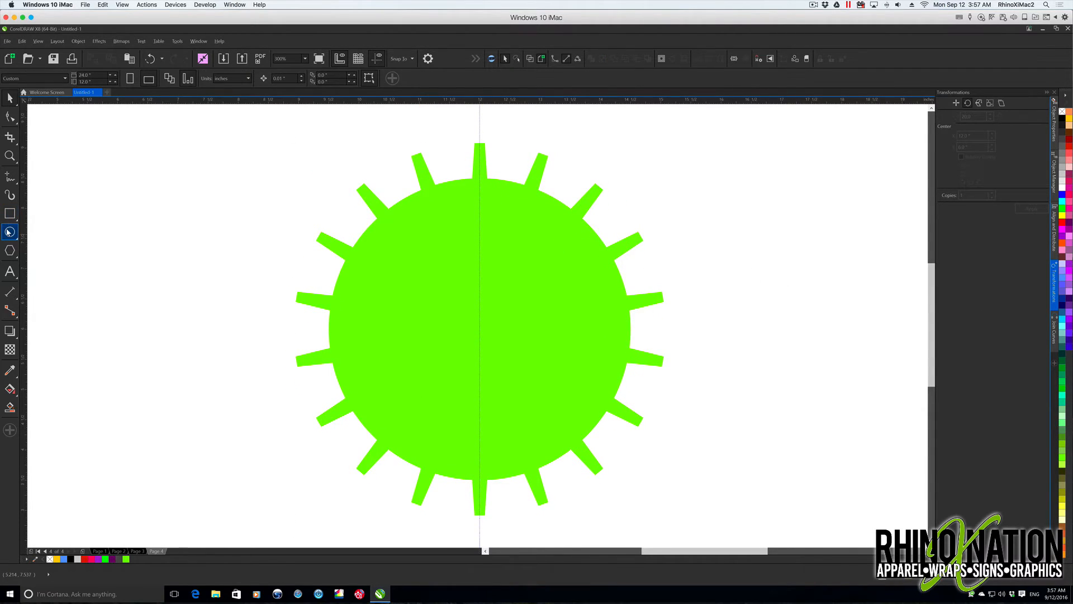
pyautogui.moveTo(479, 334); pyautogui.dragTo(566, 409)
pyautogui.click(81, 75)
pyautogui.write('5')
pyautogui.press('Tab')
pyautogui.write('5')
pyautogui.press('Return')
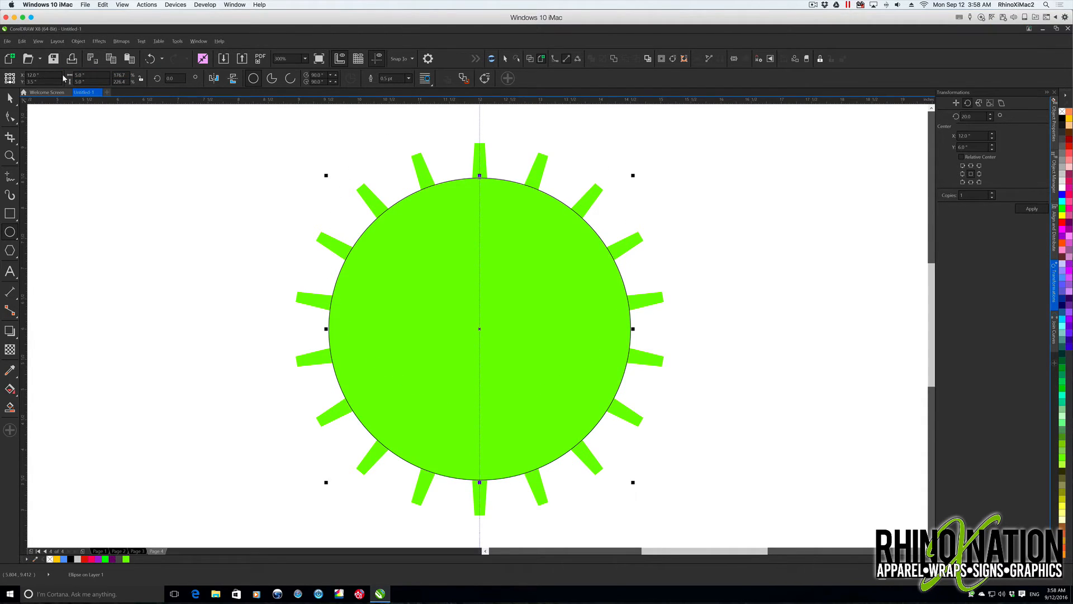
# Step: Scale the 5-inch circle down about its centre to about 4.67 inches in diameter, just inside the gear body's edge
pyautogui.scroll(1, 540, 458)
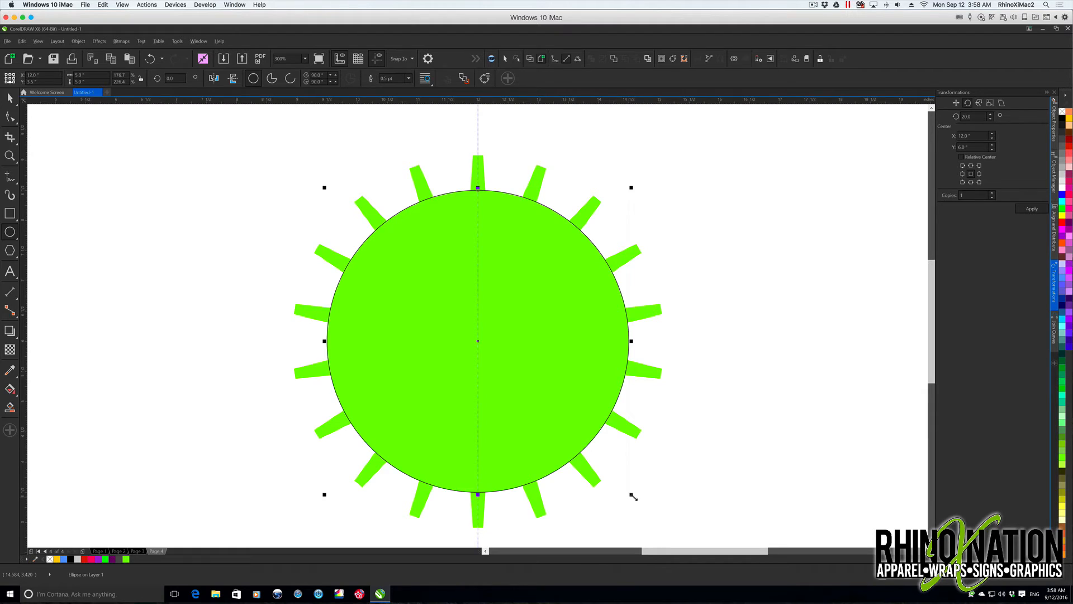
pyautogui.moveTo(632, 495); pyautogui.dragTo(628, 491)
pyautogui.moveTo(622, 486); pyautogui.dragTo(619, 486)
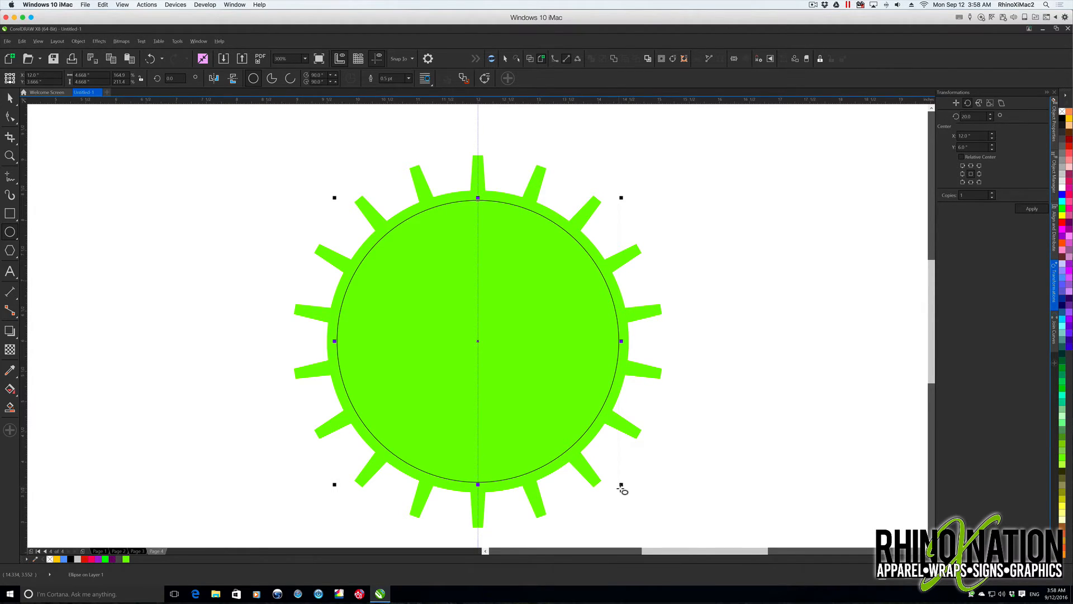
# Step: Subtract the circle from the green gear with Back Minus Front to leave a toothed ring, then deselect
pyautogui.press('space')
pyautogui.moveTo(256, 149); pyautogui.dragTo(742, 523)
pyautogui.keyDown('shift'); pyautogui.click(302, 313); pyautogui.keyUp('shift')
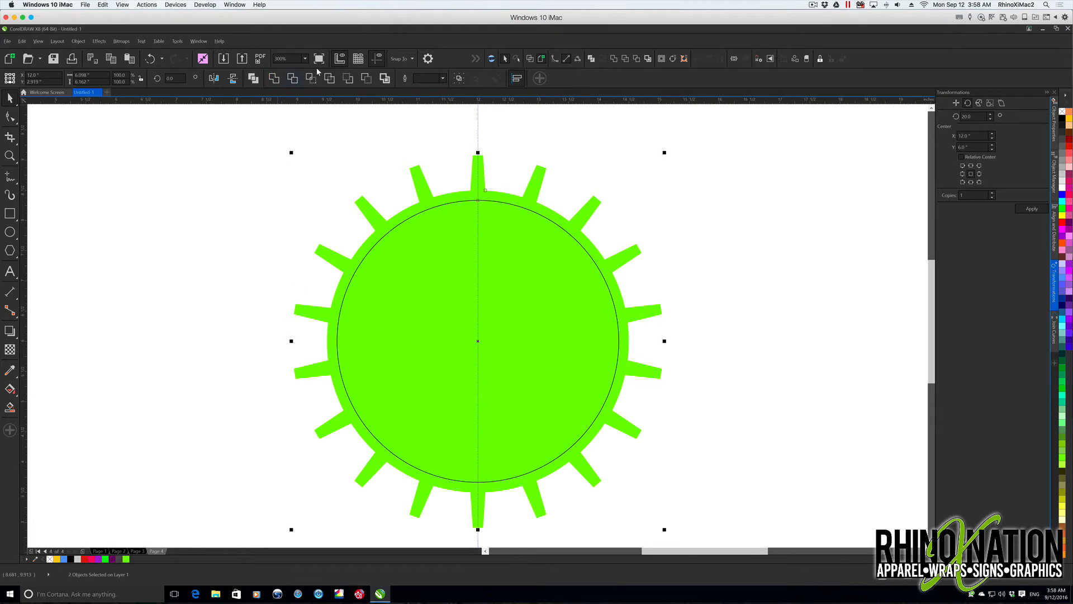
pyautogui.click(367, 78)
pyautogui.click(700, 221)
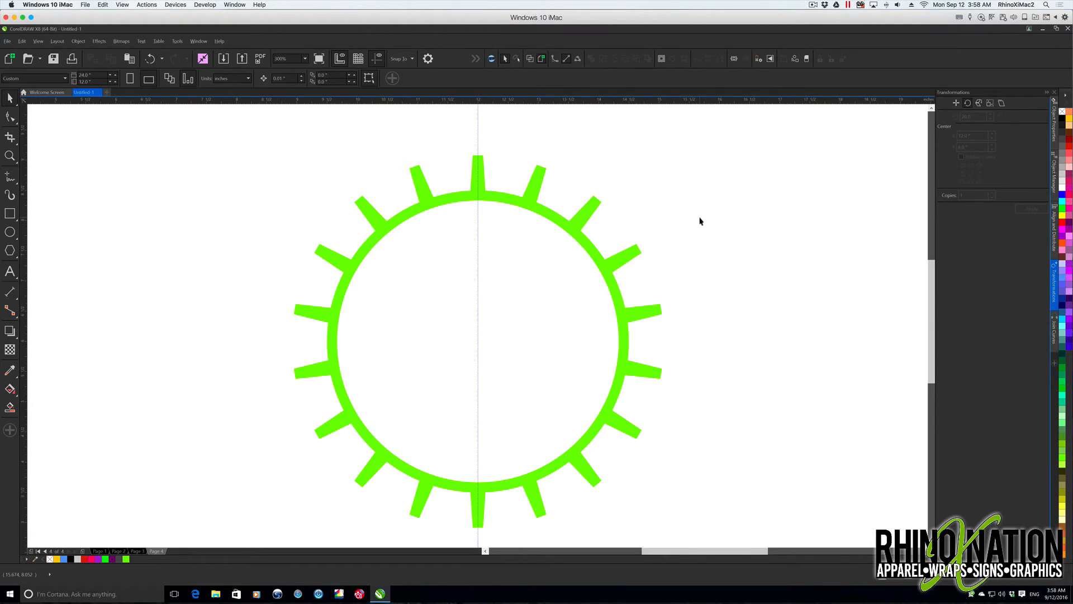
# Step: Draw a circle at the middle of the toothed ring, size it 1 by 1 inch, and fill it orange without an outline
pyautogui.press('F7')
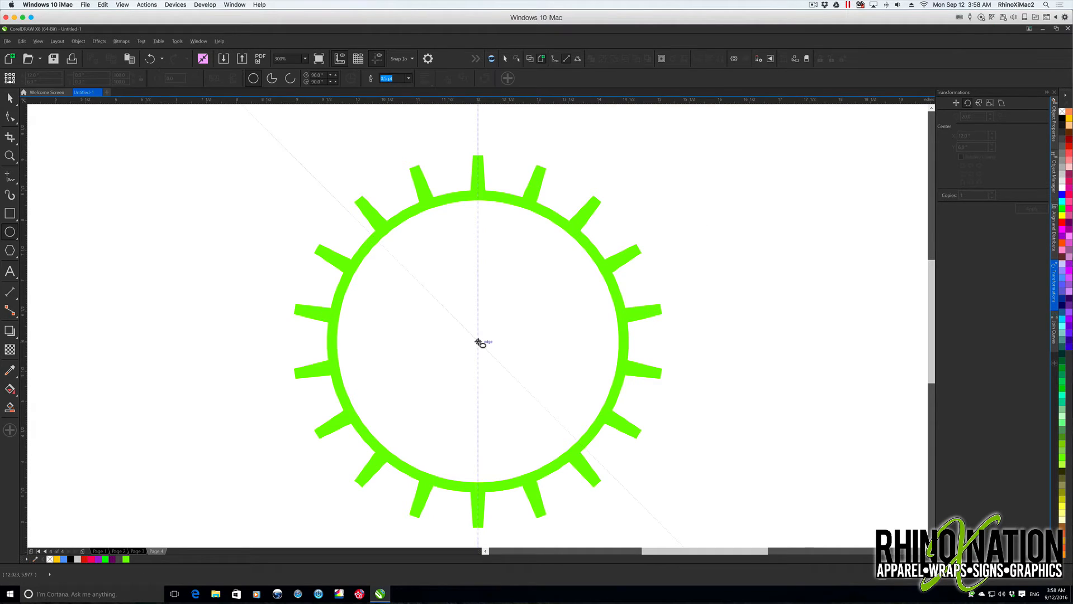
pyautogui.moveTo(478, 341); pyautogui.dragTo(511, 373)
pyautogui.write('1.074 "')
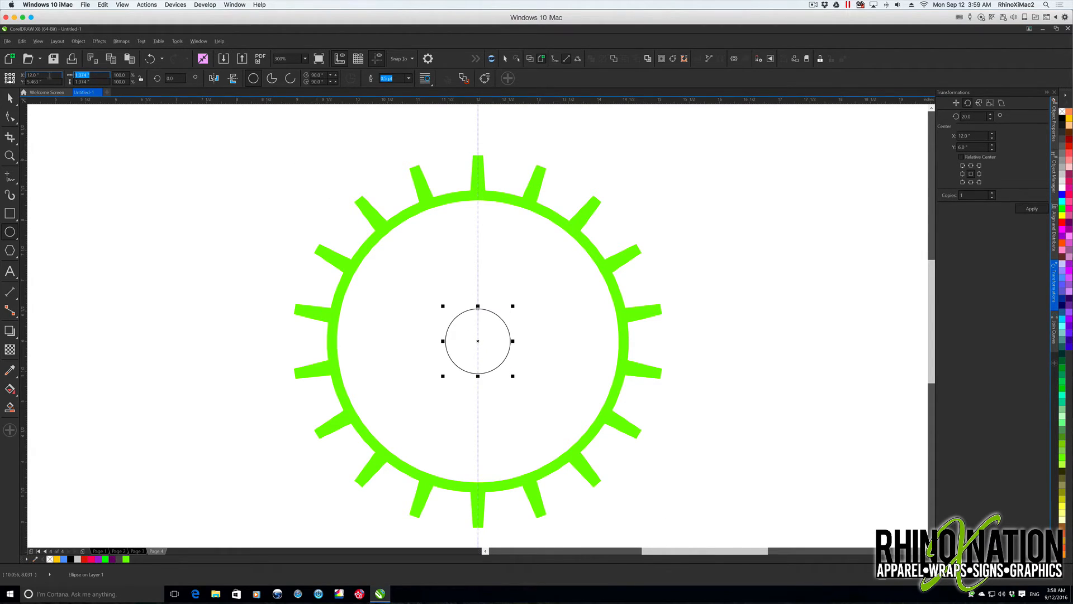
pyautogui.press('Return')
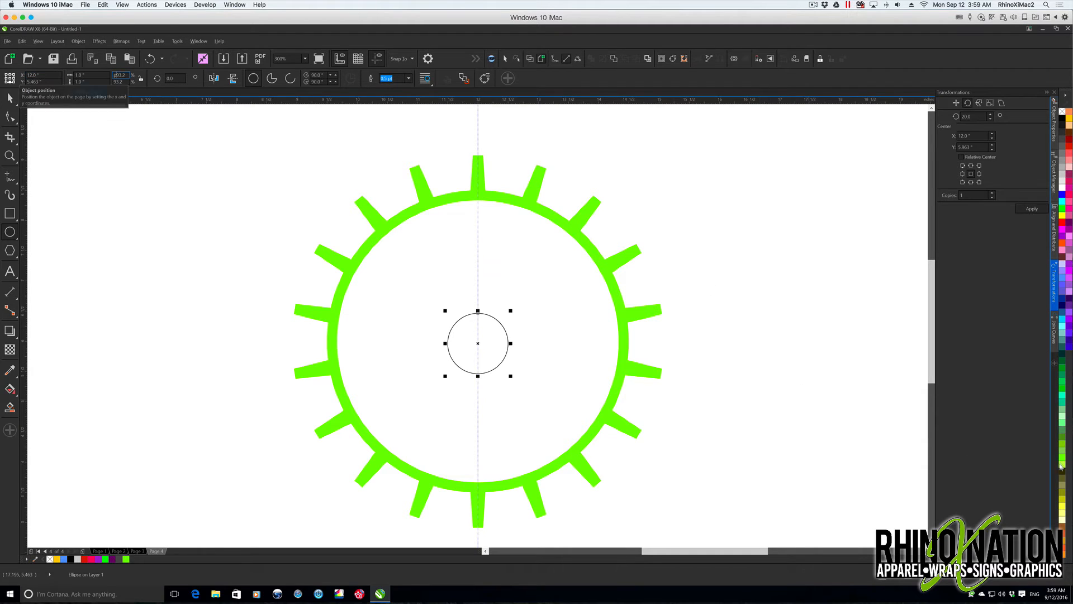
pyautogui.click(1064, 115)
pyautogui.rightClick(1061, 111)
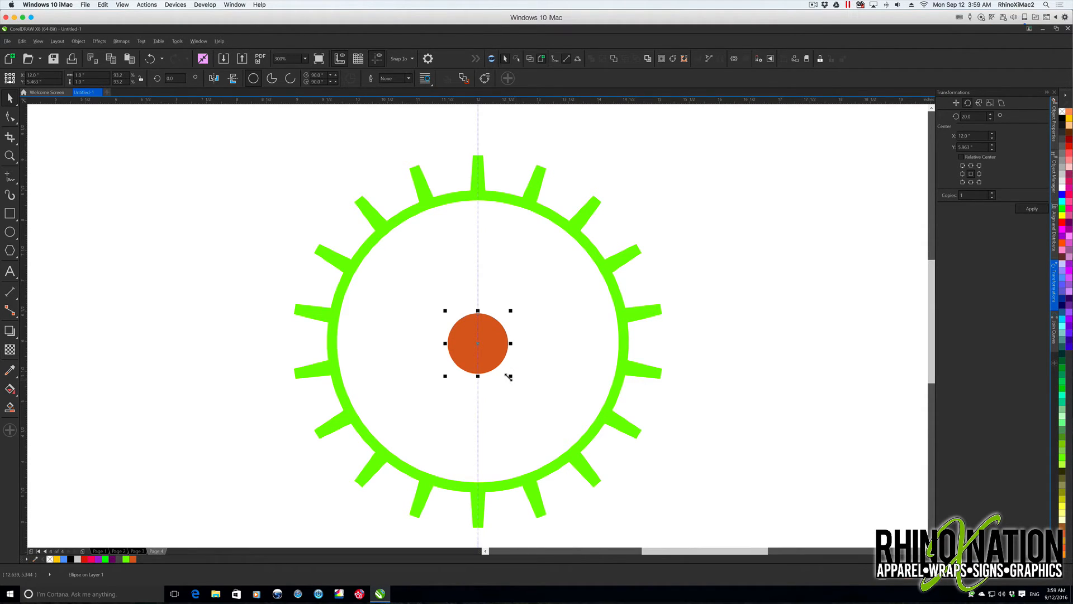
# Step: Make a smaller concentric copy of the orange circle and subtract it with Back Minus Front to form a hub ring, then deselect
pyautogui.moveTo(506, 373); pyautogui.dragTo(505, 374)
pyautogui.moveTo(425, 296); pyautogui.dragTo(533, 402)
pyautogui.click(367, 79)
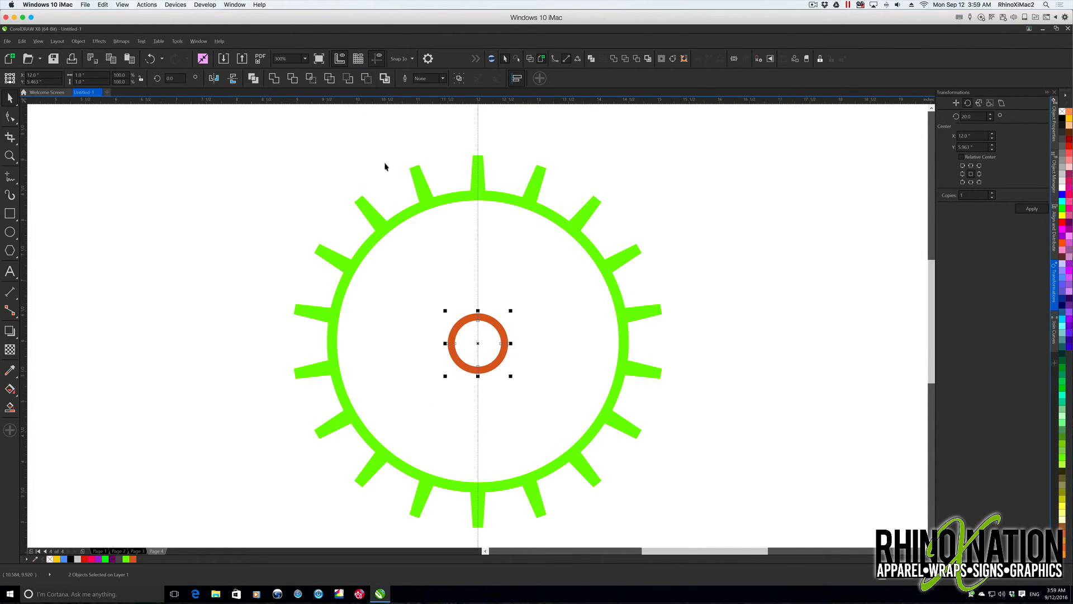
pyautogui.click(664, 323)
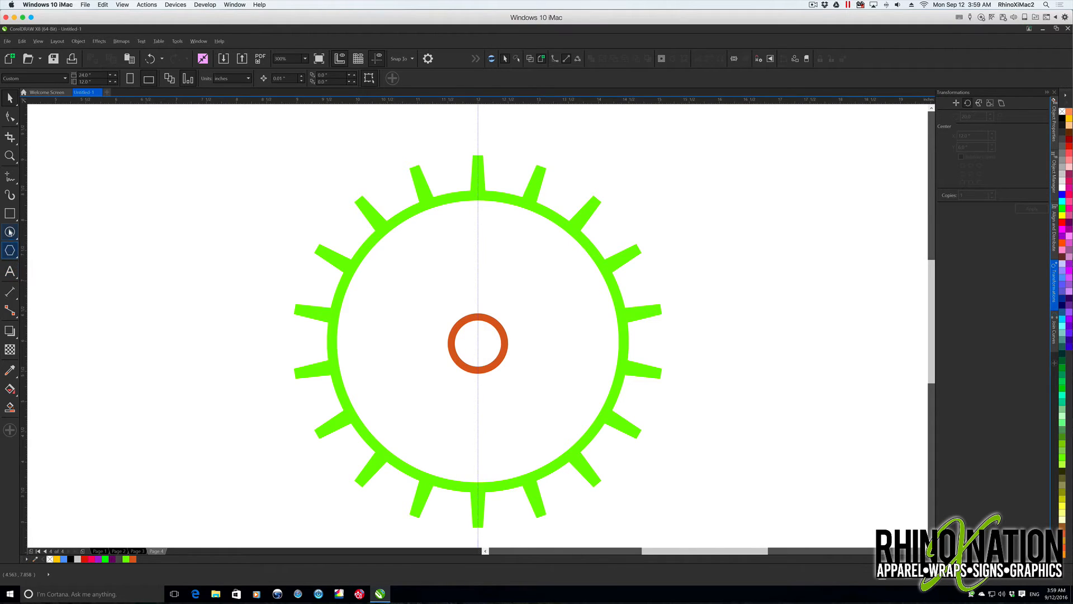
# Step: Draw a narrow vertical rectangle from the toothed ring's upper rim to the orange hub and set its width to 0.1 inch
pyautogui.press('F6')
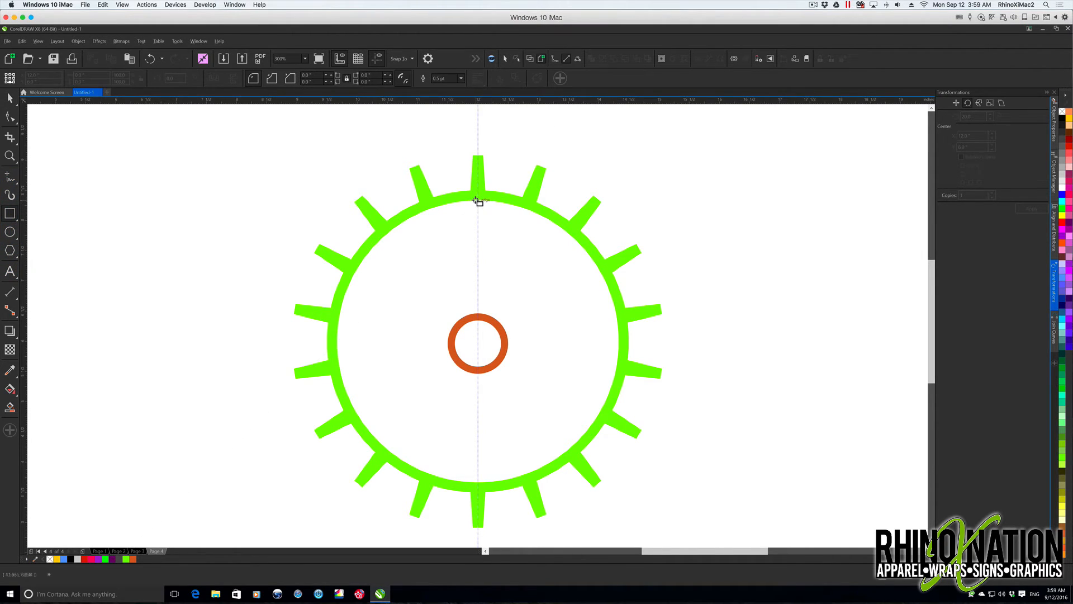
pyautogui.moveTo(475, 197); pyautogui.dragTo(482, 318)
pyautogui.click(84, 75)
pyautogui.press('BackSpace')
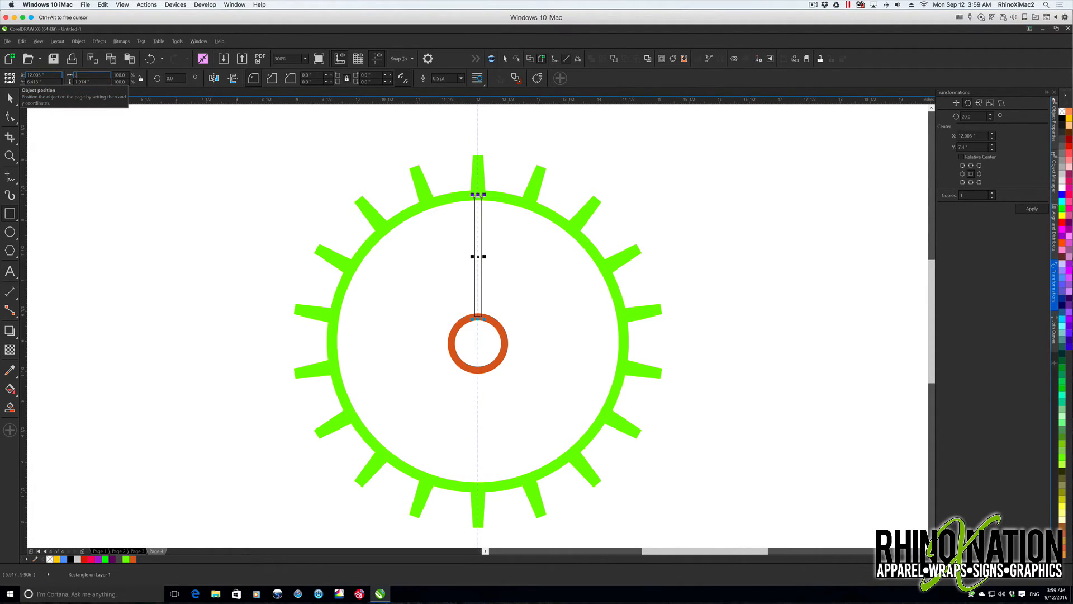
pyautogui.write('.1')
pyautogui.press('Return')
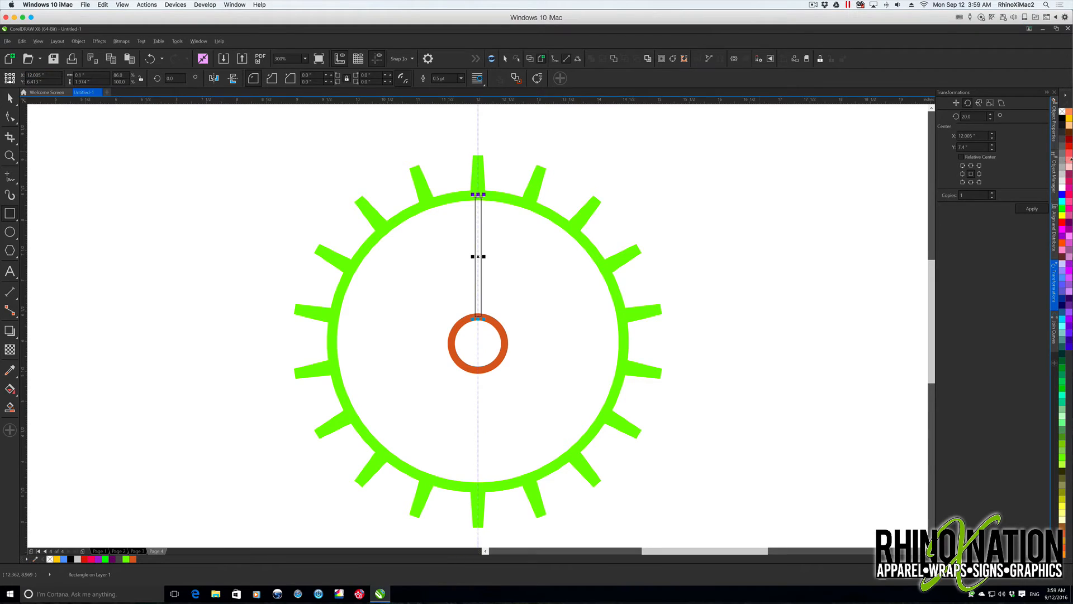
# Step: Fill the narrow spoke rectangle with amber and remove its outline
pyautogui.click(1069, 119)
pyautogui.rightClick(1062, 112)
pyautogui.press('space')
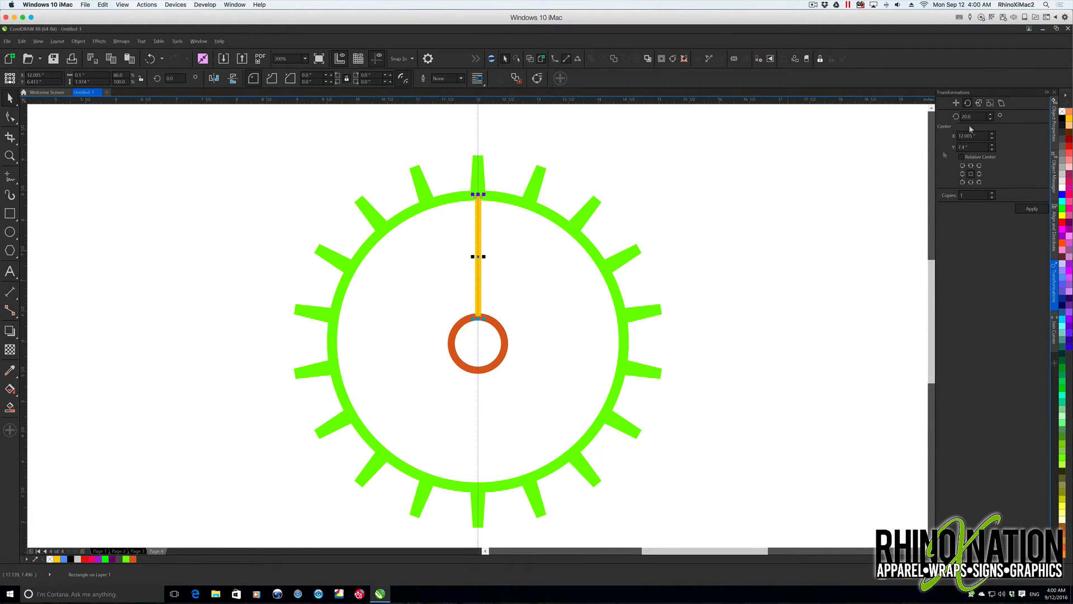
# Step: Move the amber spoke's rotation centre to the hub's centre and create two rotated copies at 360/3 degrees each
pyautogui.click(476, 237)
pyautogui.moveTo(477, 257); pyautogui.dragTo(478, 343)
pyautogui.click(979, 116)
pyautogui.write('360/3')
pyautogui.press('Return')
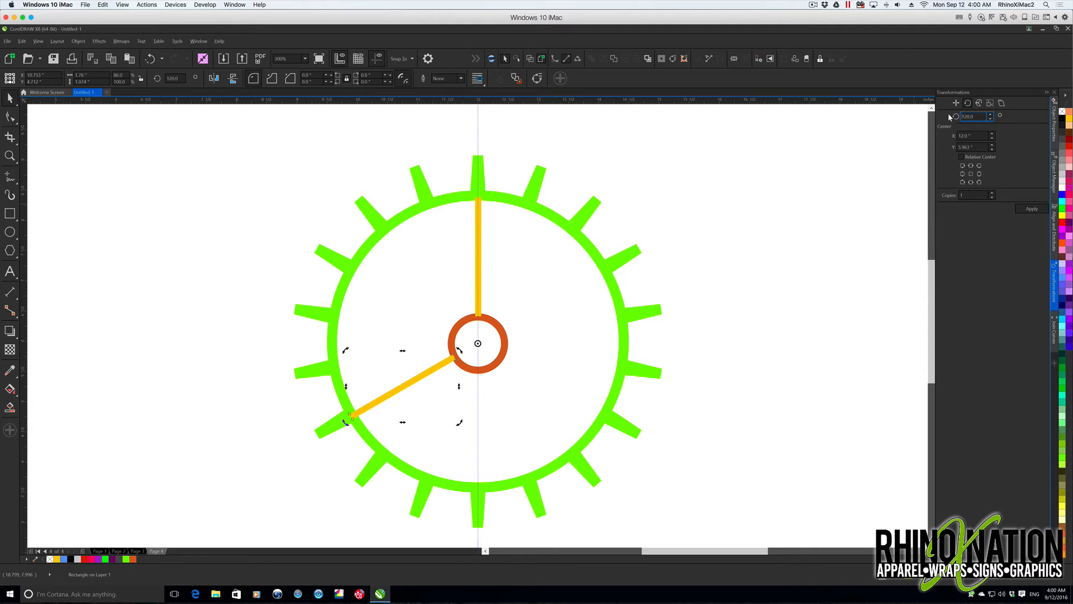
pyautogui.click(1040, 211)
# Step: Try welding the toothed ring, orange hub and three spokes into one shape, then undo the weld
pyautogui.moveTo(301, 146); pyautogui.dragTo(710, 526)
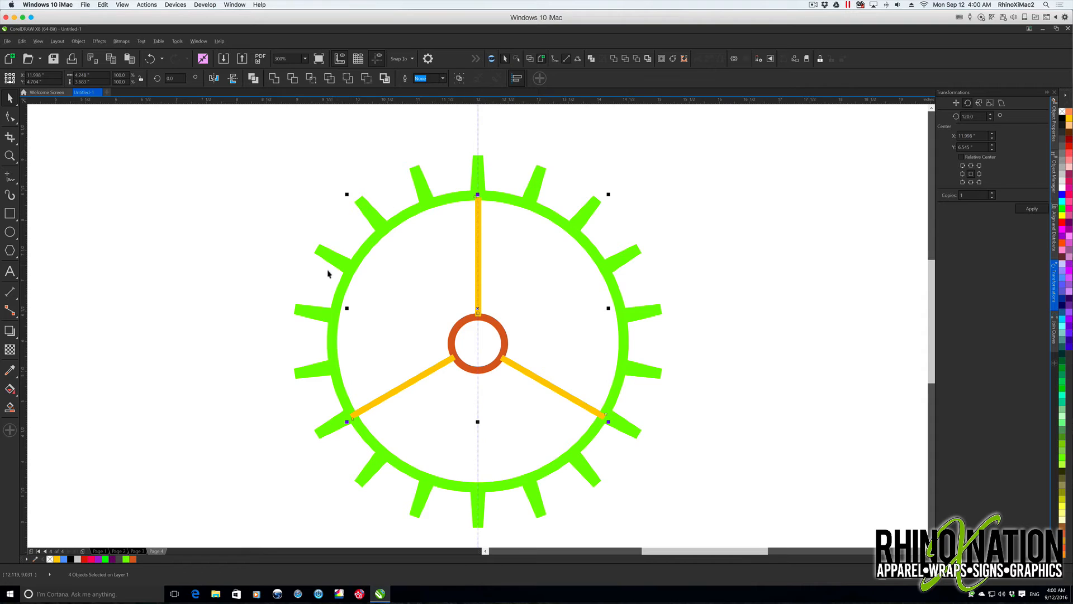
pyautogui.keyDown('shift'); pyautogui.click(321, 254); pyautogui.keyUp('shift')
pyautogui.click(614, 59)
pyautogui.click(797, 272)
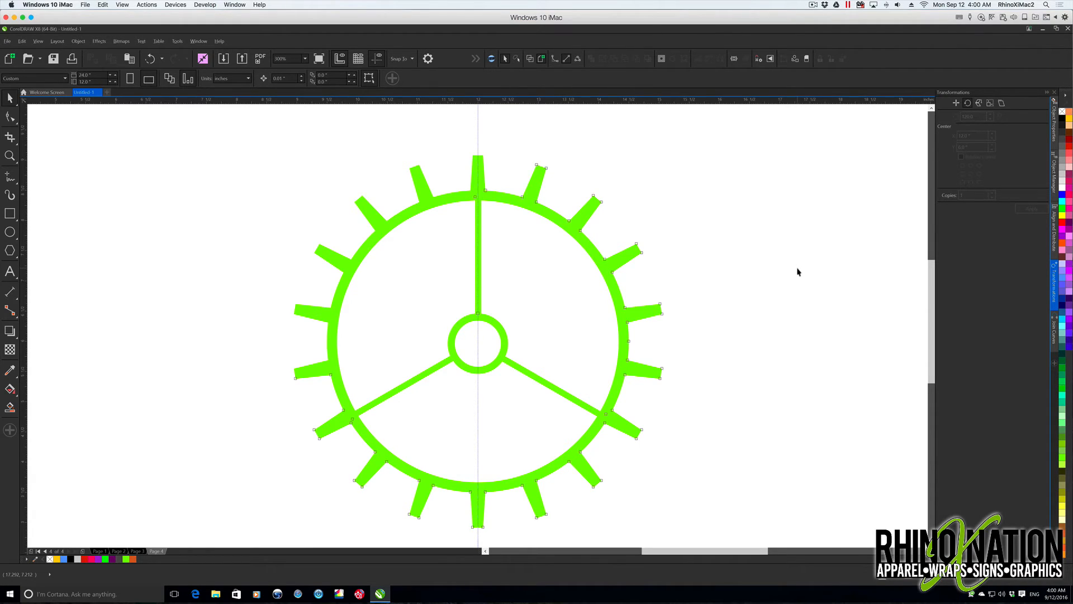
pyautogui.hotkey('ctrl', 'z')
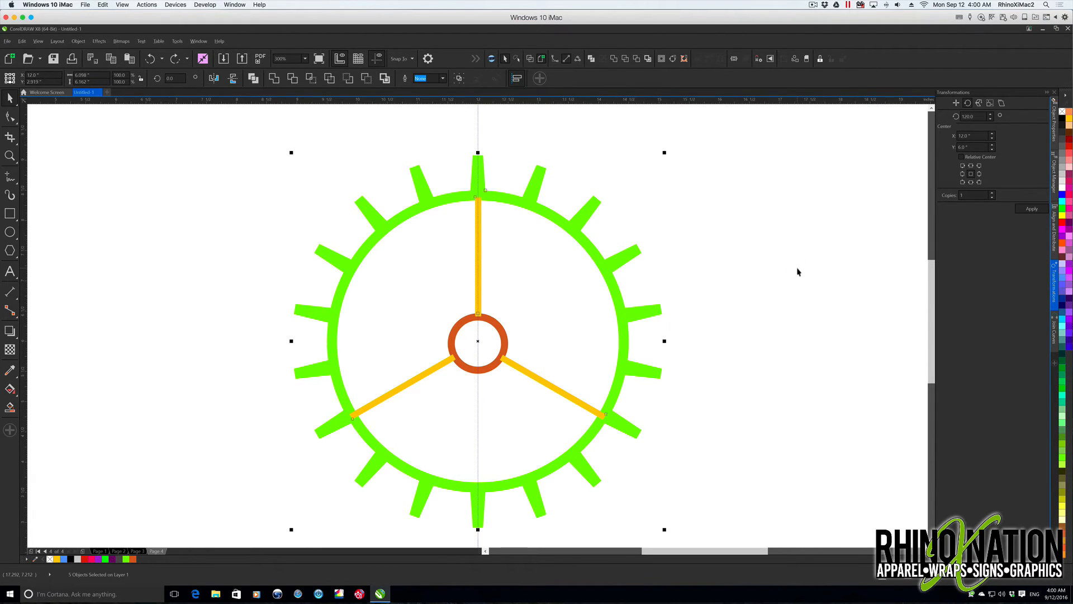
# Step: Place a copy of the plain toothed ring beside the gear, then weld the original ring, hub and spokes together
pyautogui.moveTo(634, 314); pyautogui.dragTo(218, 302)
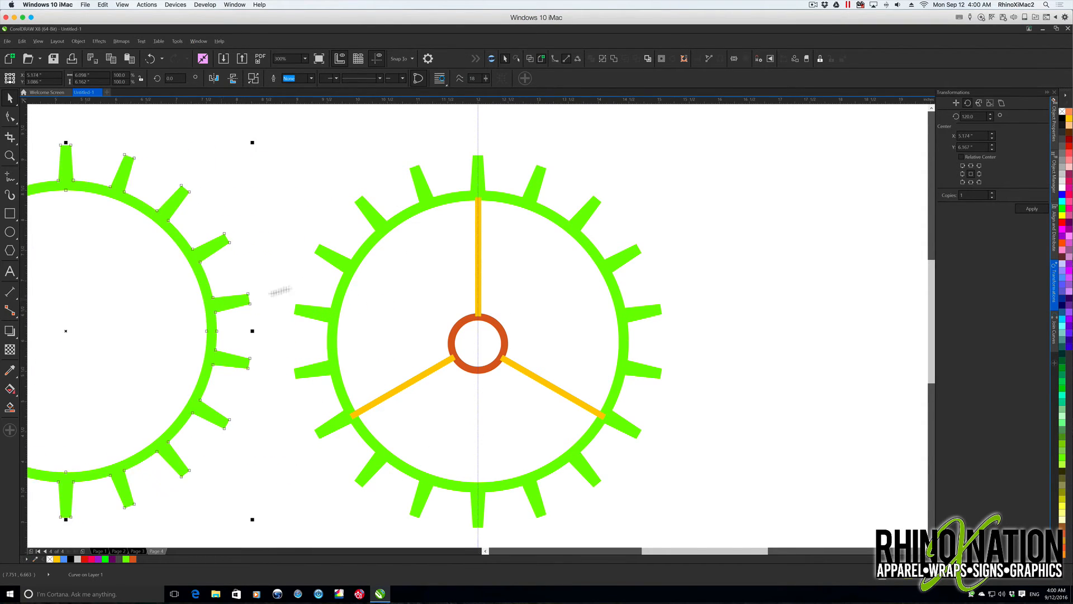
pyautogui.moveTo(288, 136); pyautogui.dragTo(713, 536)
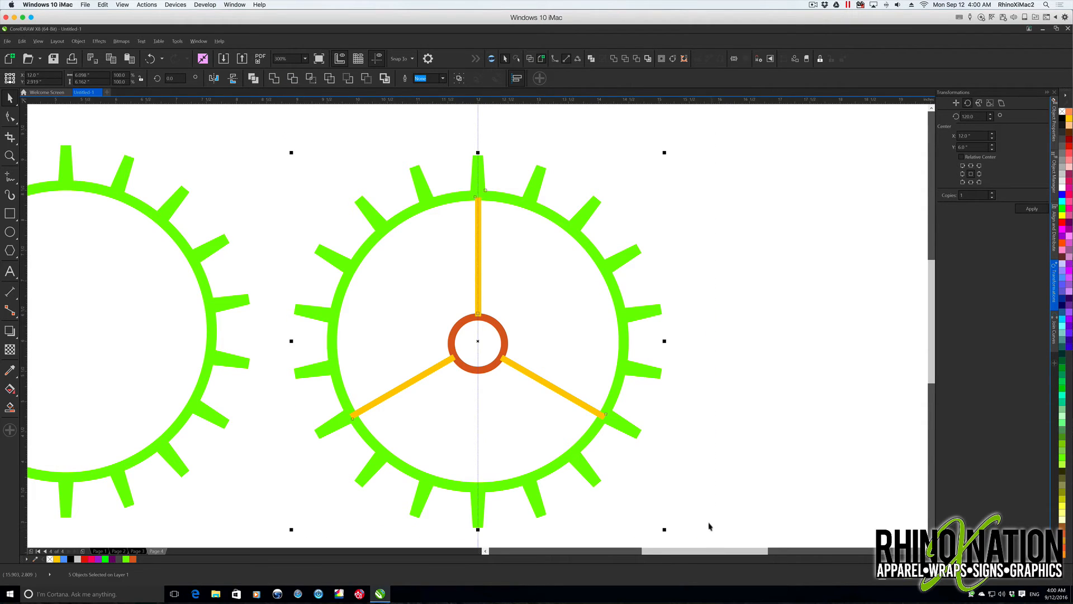
pyautogui.click(614, 60)
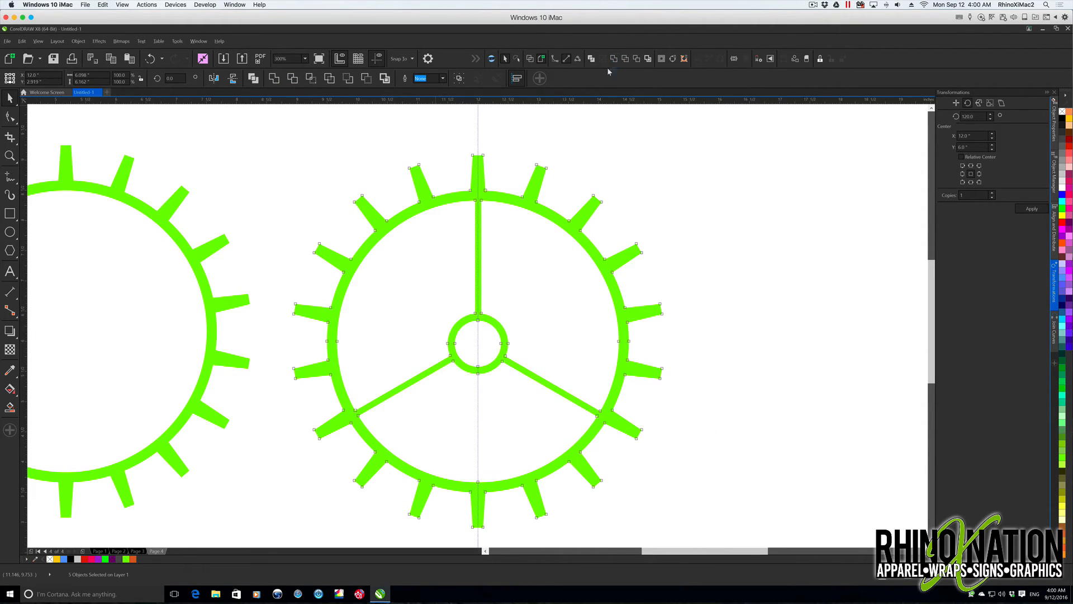
# Step: Draw a narrow vertical rectangle spanning the inside of the copied toothed ring and set its width to 0.1 inch
pyautogui.scroll(-2, 653, 206)
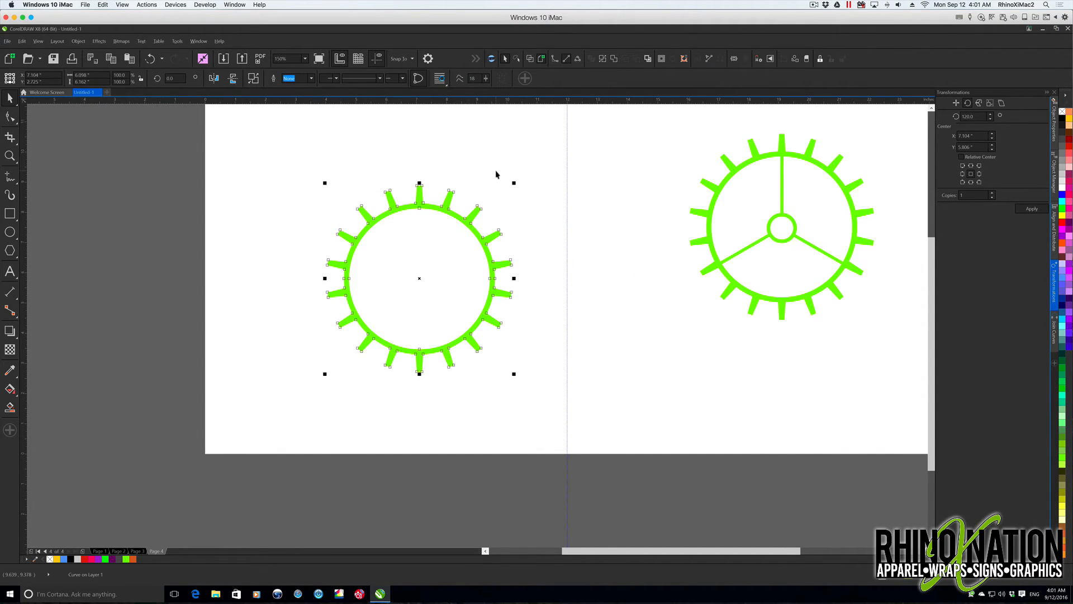
pyautogui.press('F6')
pyautogui.scroll(2, 415, 257)
pyautogui.moveTo(412, 150); pyautogui.dragTo(425, 437)
pyautogui.click(83, 75)
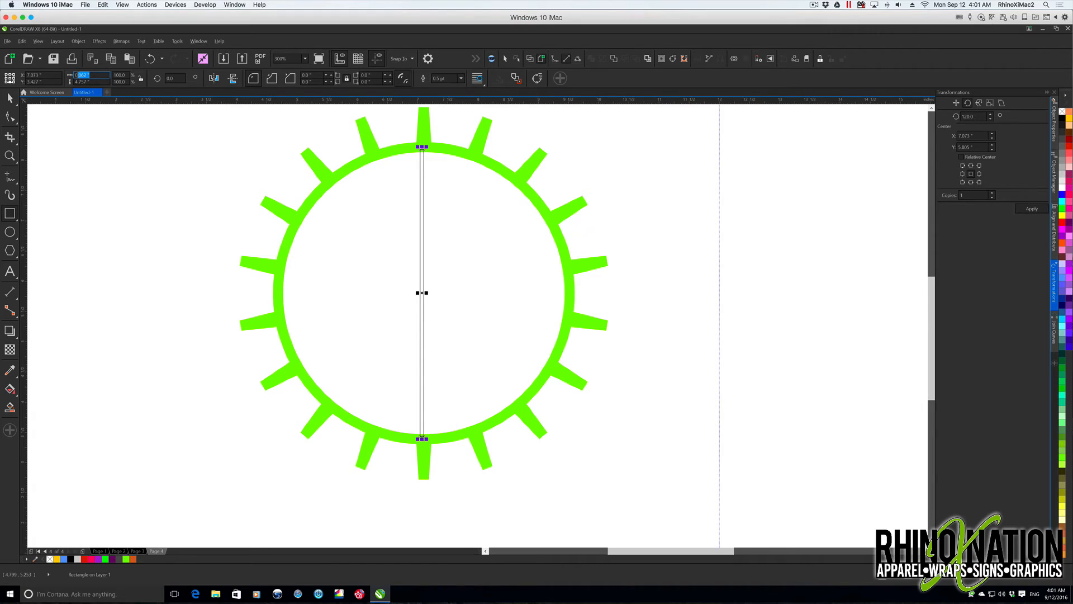
pyautogui.write('1')
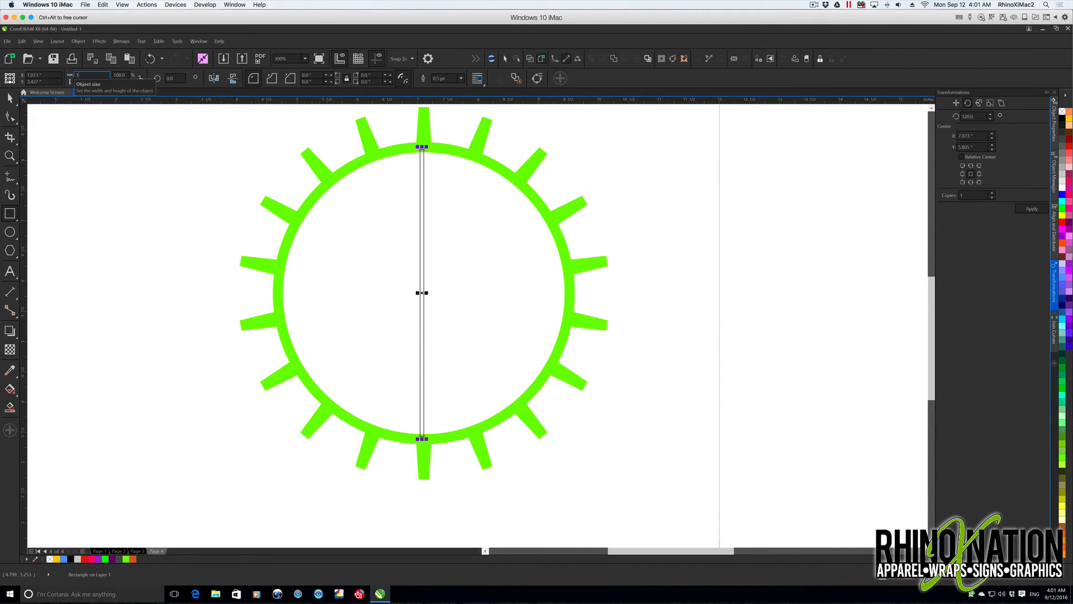
pyautogui.press('Return')
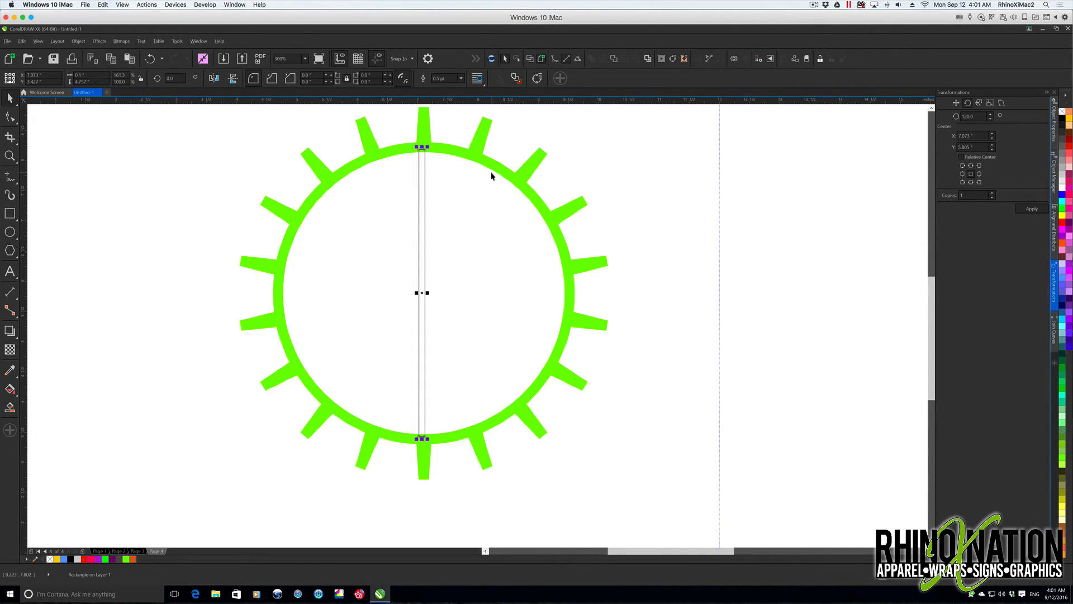
# Step: Centre the rectangle and the copied toothed ring on the page, with a horizontal guideline through the ring's centre
pyautogui.keyDown('shift'); pyautogui.click(325, 177); pyautogui.keyUp('shift')
pyautogui.press('p')
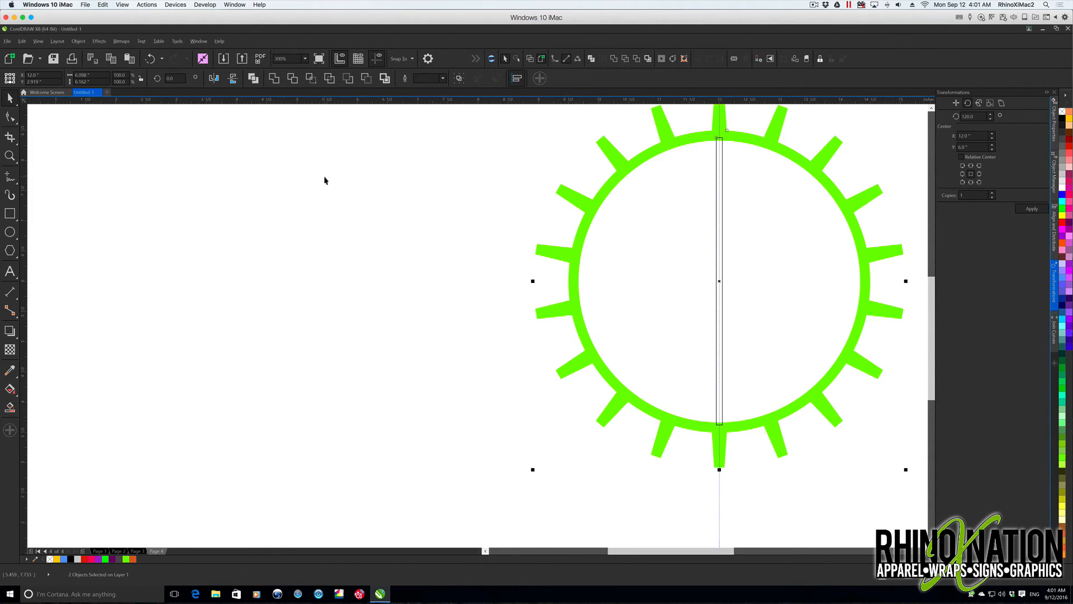
pyautogui.hscroll(3, 475, 324)
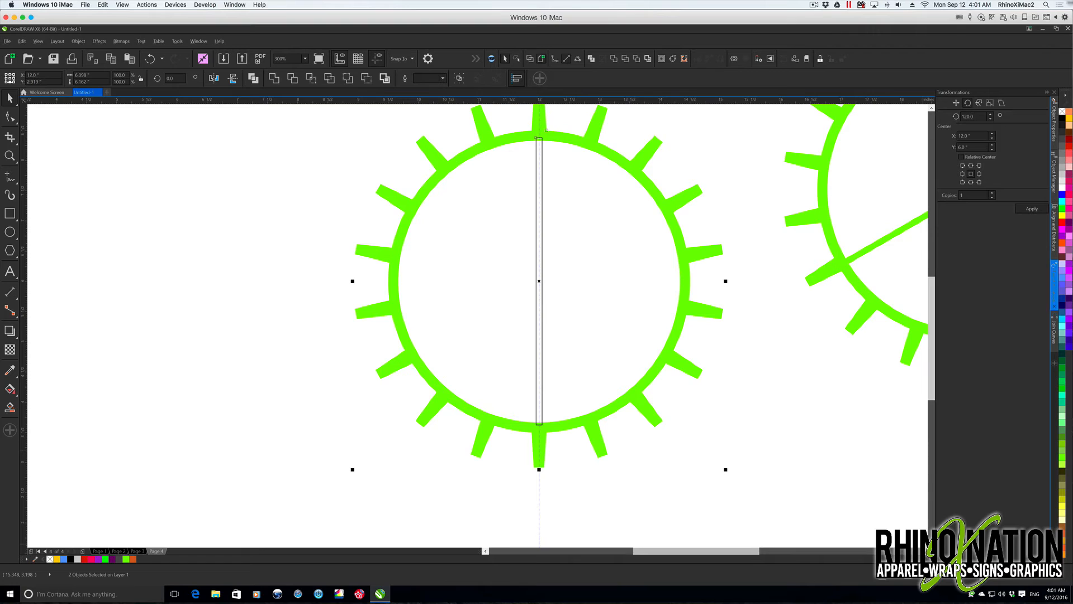
pyautogui.hotkey('ctrl', 'l')
pyautogui.scroll(1, 486, 305)
pyautogui.hscroll(1, 487, 305)
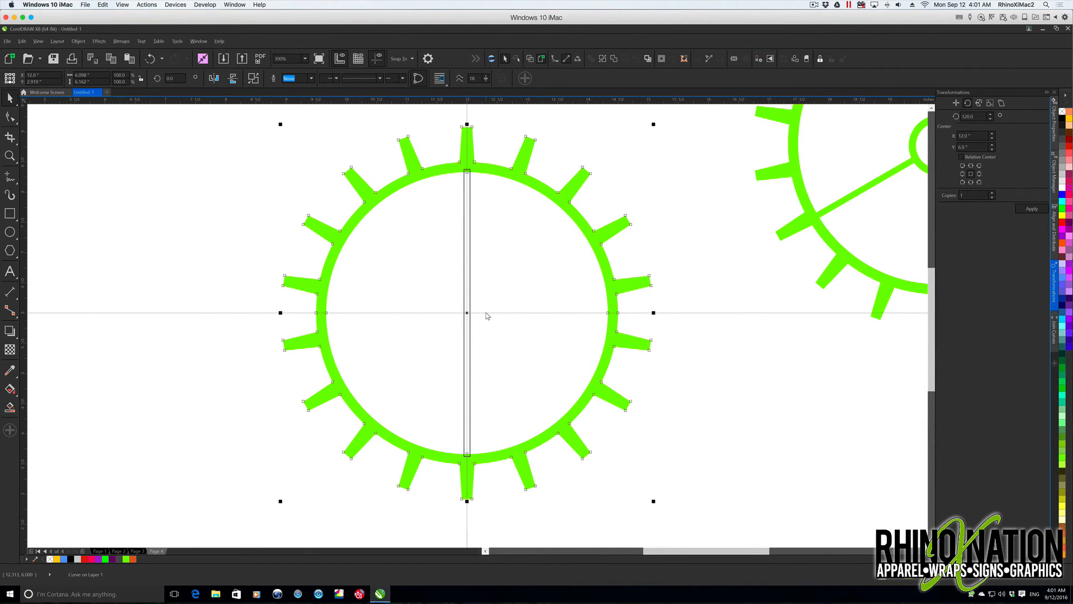
# Step: Shorten the narrow rectangle from its lower end to about 1.63 inches high, keeping its upper end on the rim
pyautogui.click(467, 314)
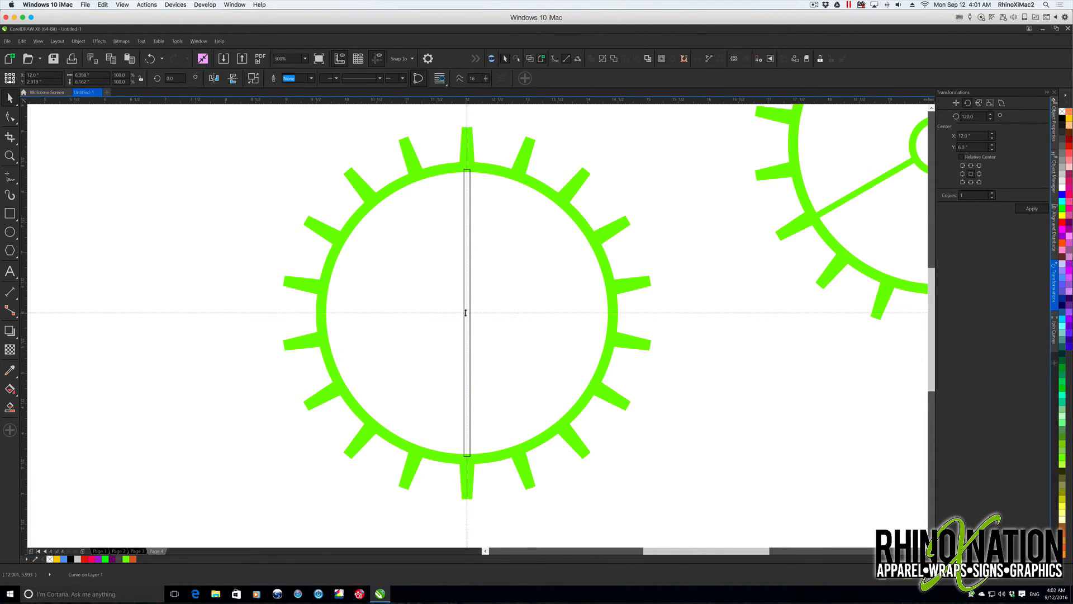
pyautogui.click(466, 228)
pyautogui.moveTo(467, 458); pyautogui.dragTo(472, 270)
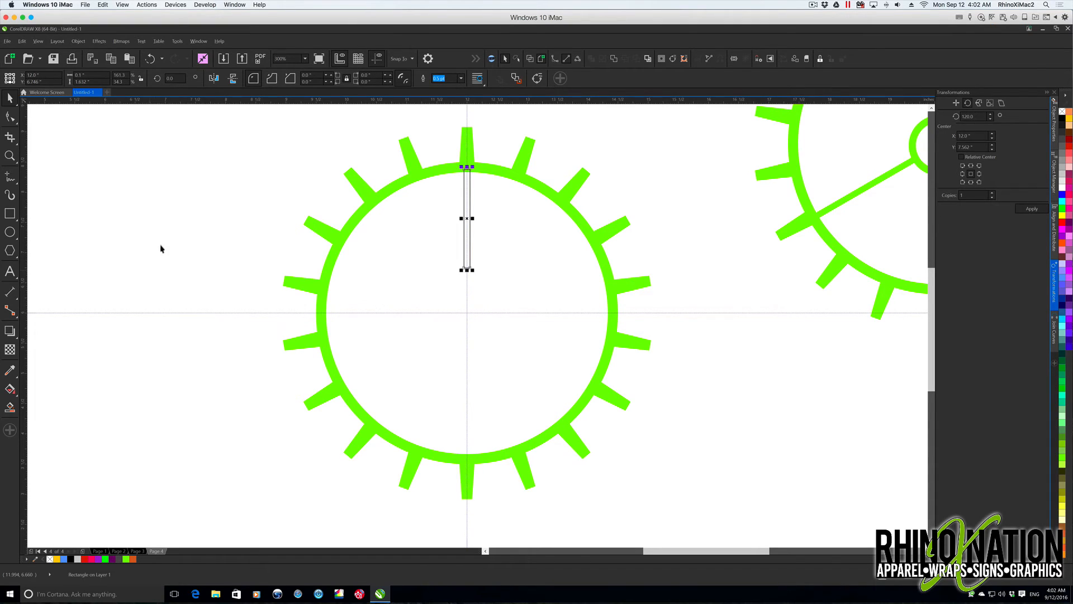
# Step: Draw an ellipse from the ring's centre below the spoke rectangle and set its width and height to 0.5 inch
pyautogui.press('F7')
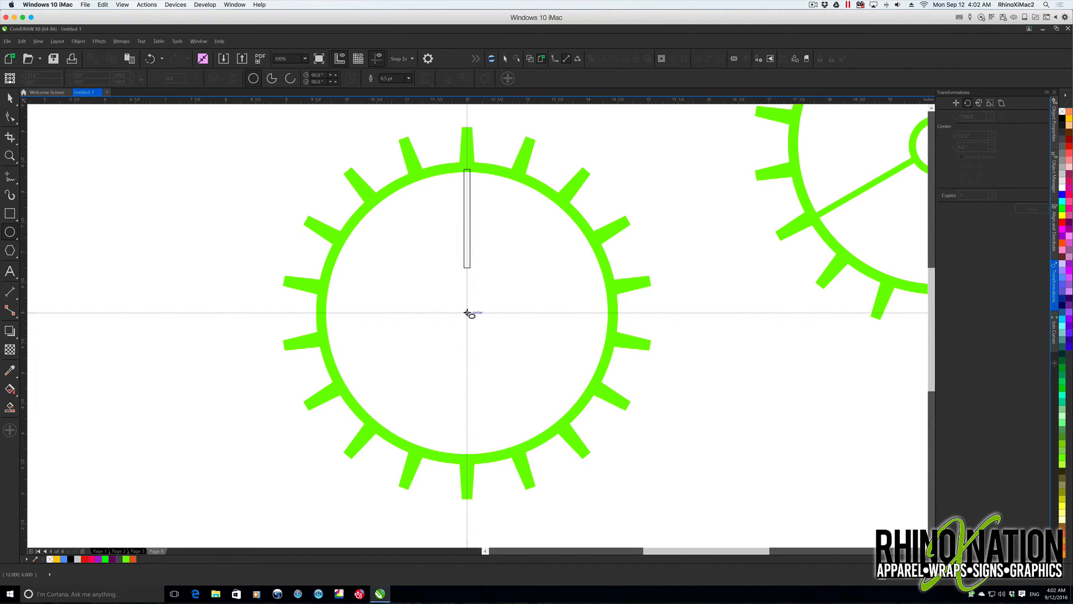
pyautogui.moveTo(467, 312); pyautogui.dragTo(494, 335)
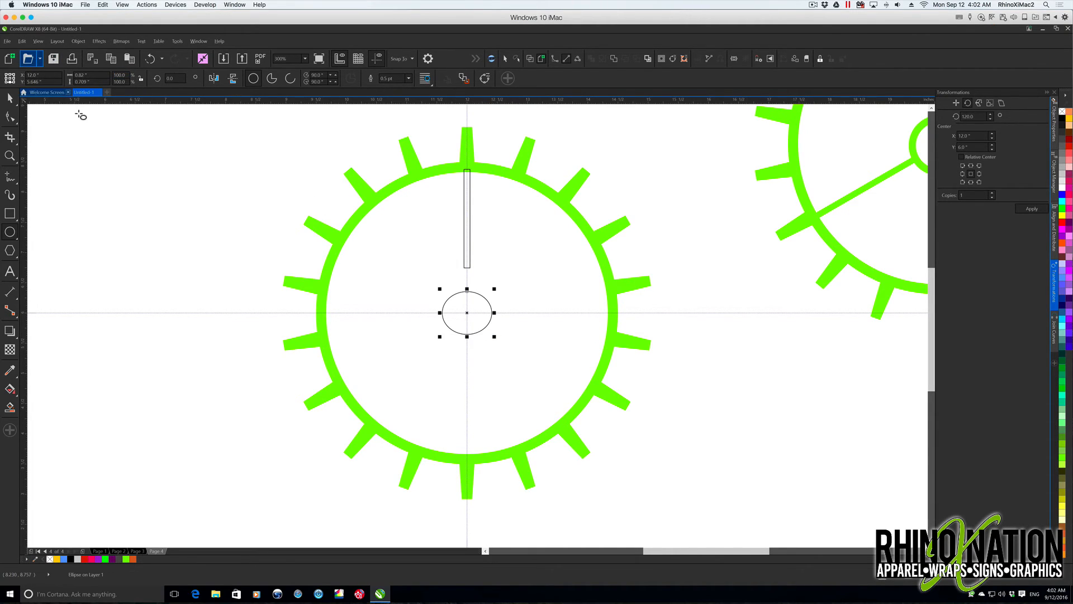
pyautogui.click(84, 75)
pyautogui.press('BackSpace')
pyautogui.press('Tab')
pyautogui.press('BackSpace')
pyautogui.write('.5')
pyautogui.press('Return')
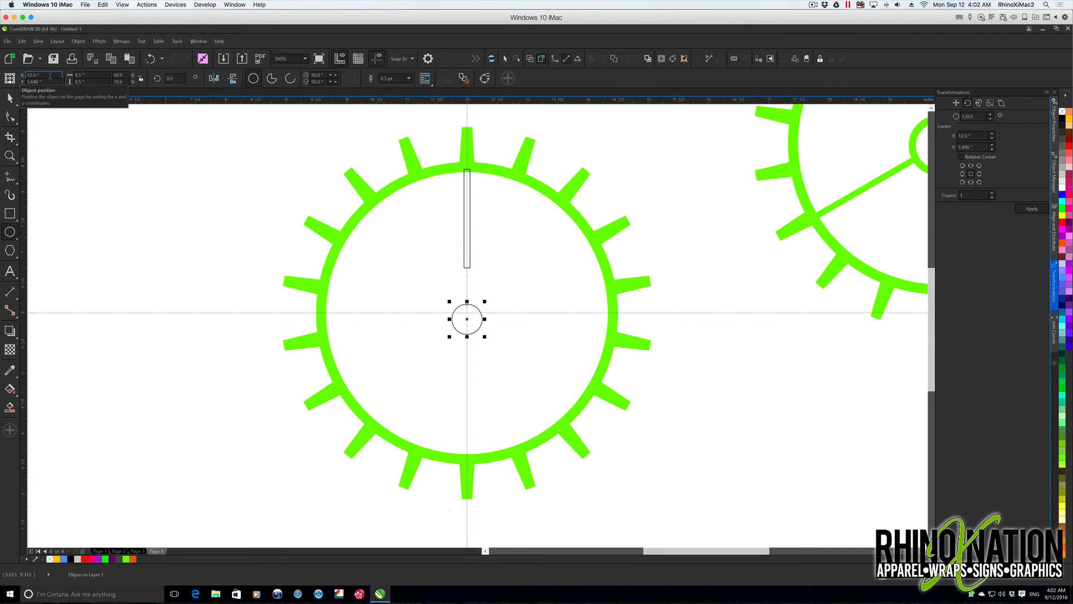
# Step: Set the hub circle's vertical position to 5.75 inches and give it a yellow fill without an outline
pyautogui.press('Tab')
pyautogui.write('5.75')
pyautogui.press('Return')
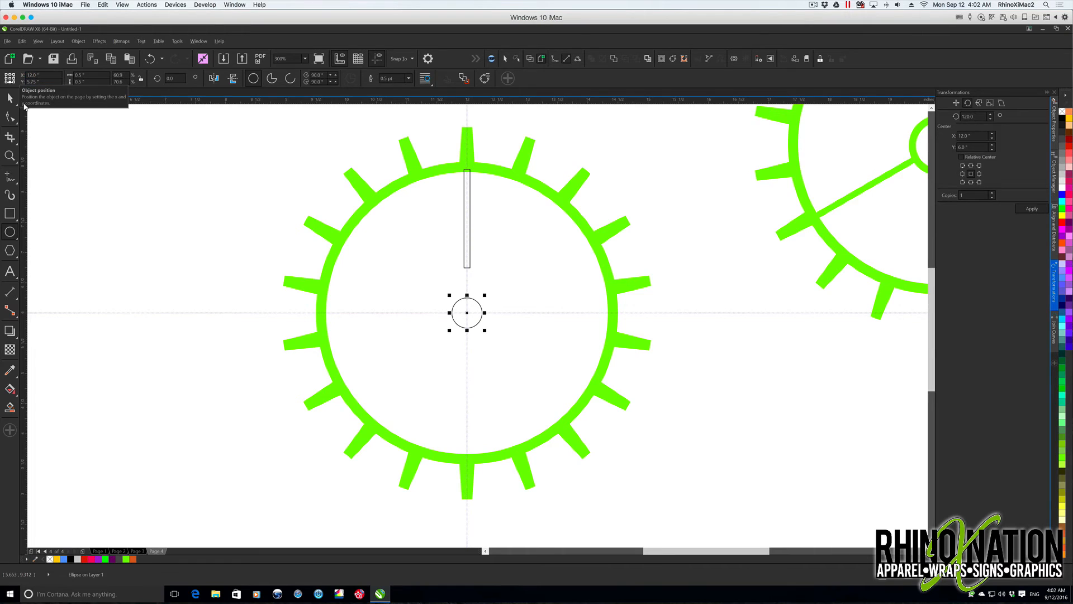
pyautogui.click(1064, 139)
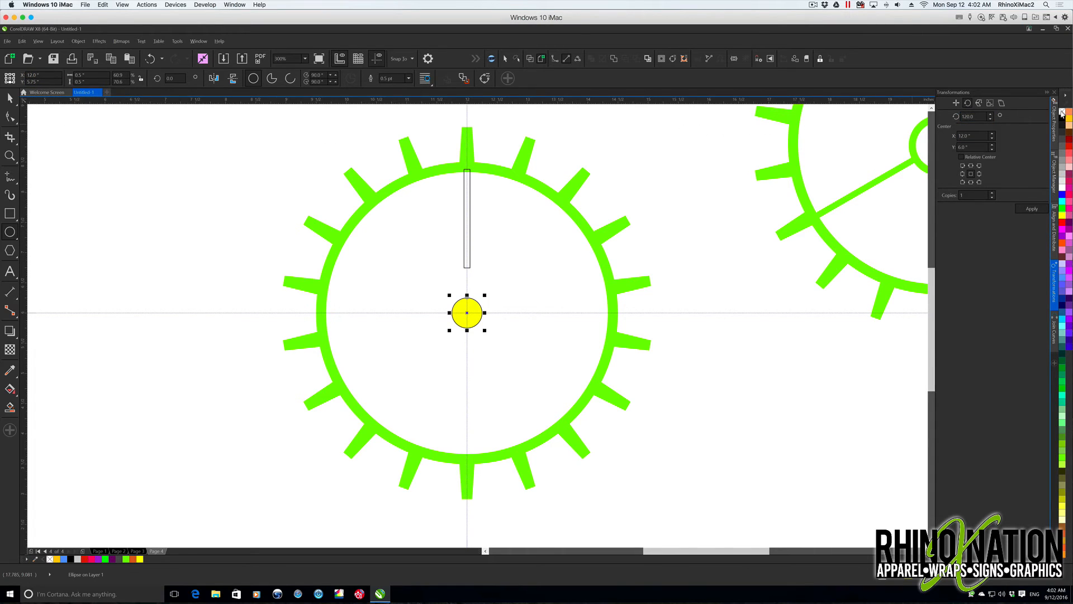
# Step: Stretch the spoke rectangle's lower end down into the yellow hub circle, making it about 2.174 inches high
pyautogui.click(467, 268)
pyautogui.moveTo(467, 268); pyautogui.dragTo(469, 291)
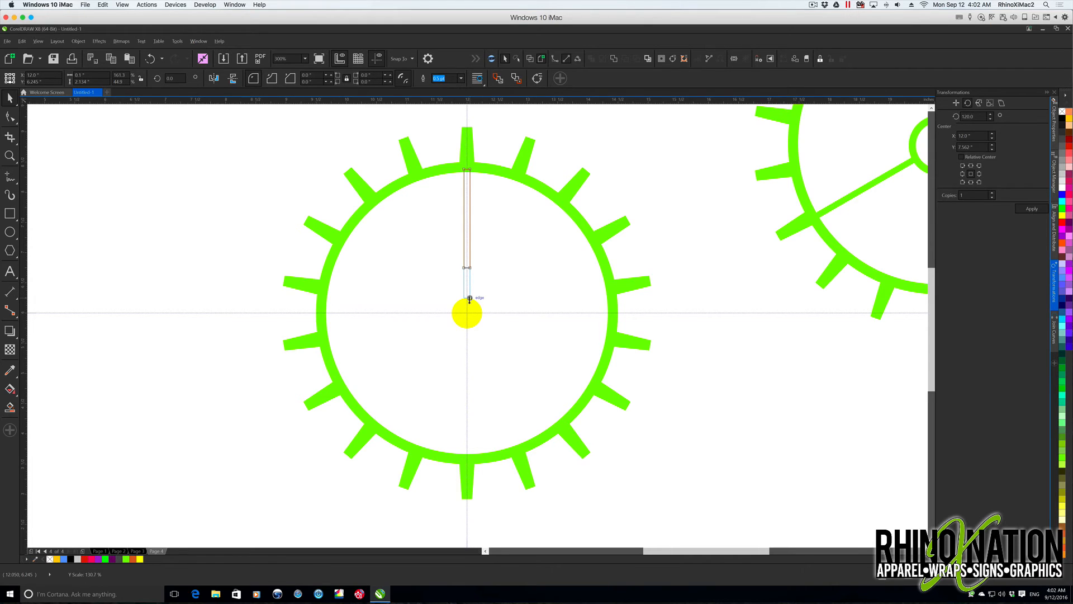
pyautogui.moveTo(469, 302); pyautogui.dragTo(471, 305)
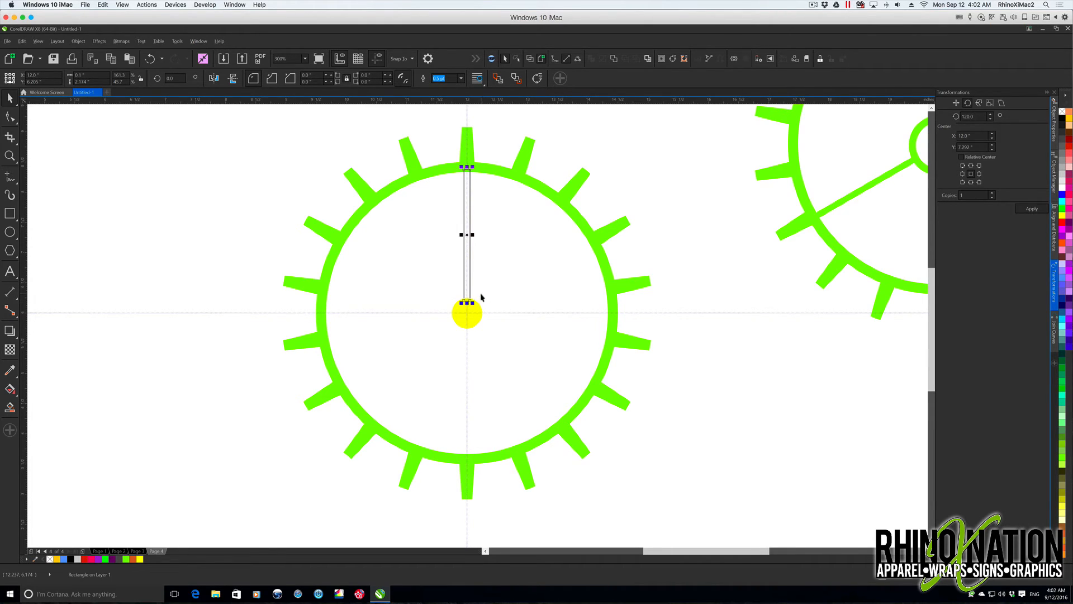
pyautogui.press('Escape')
# Step: Fill the spoke rectangle with red and remove its outline
pyautogui.scroll(2, 484, 304)
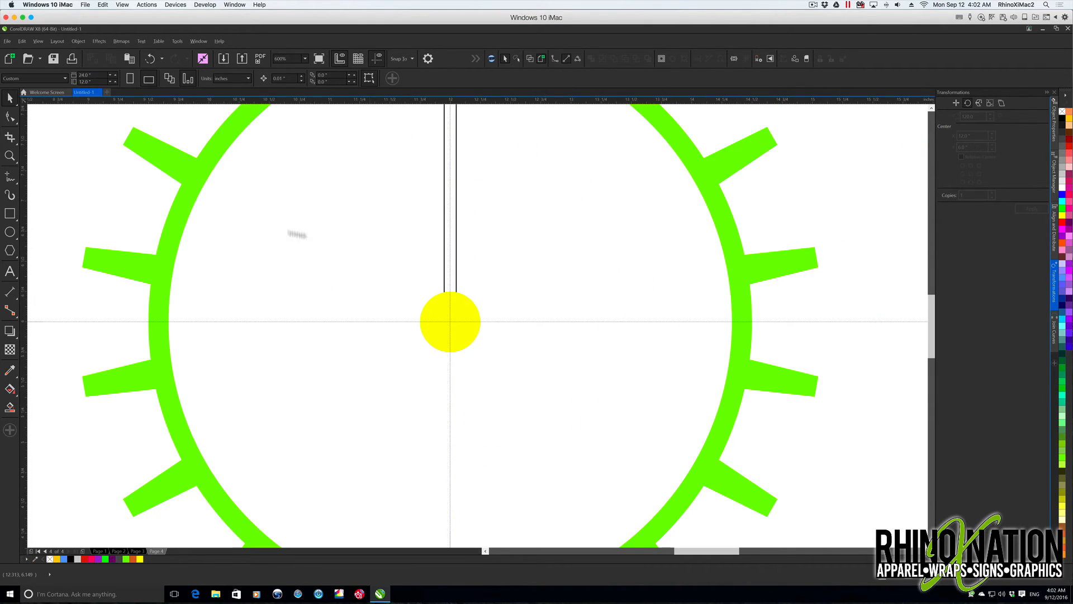
pyautogui.click(456, 262)
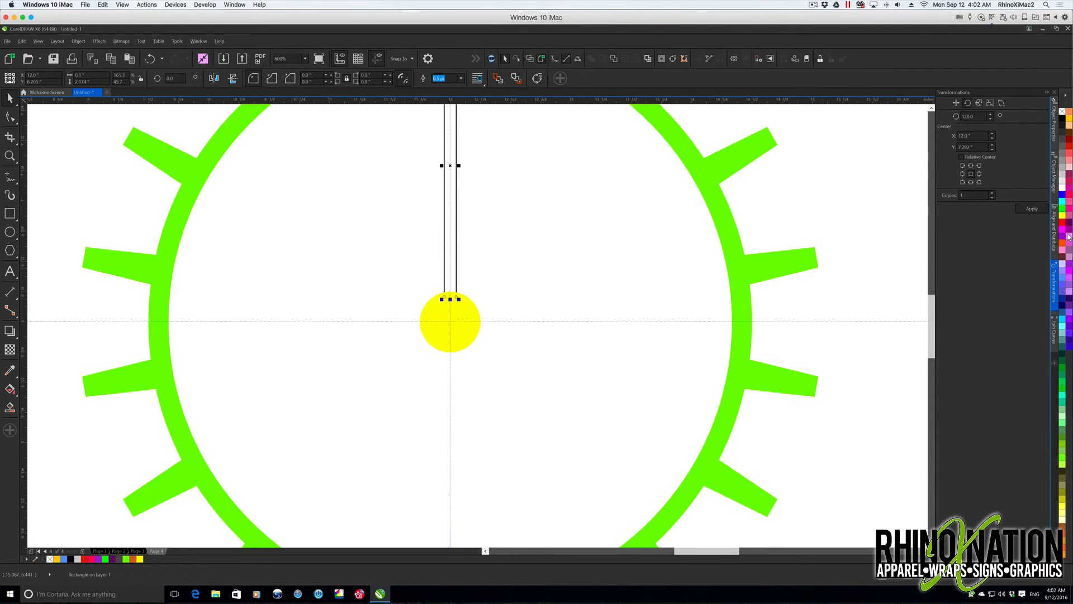
pyautogui.rightClick(1063, 110)
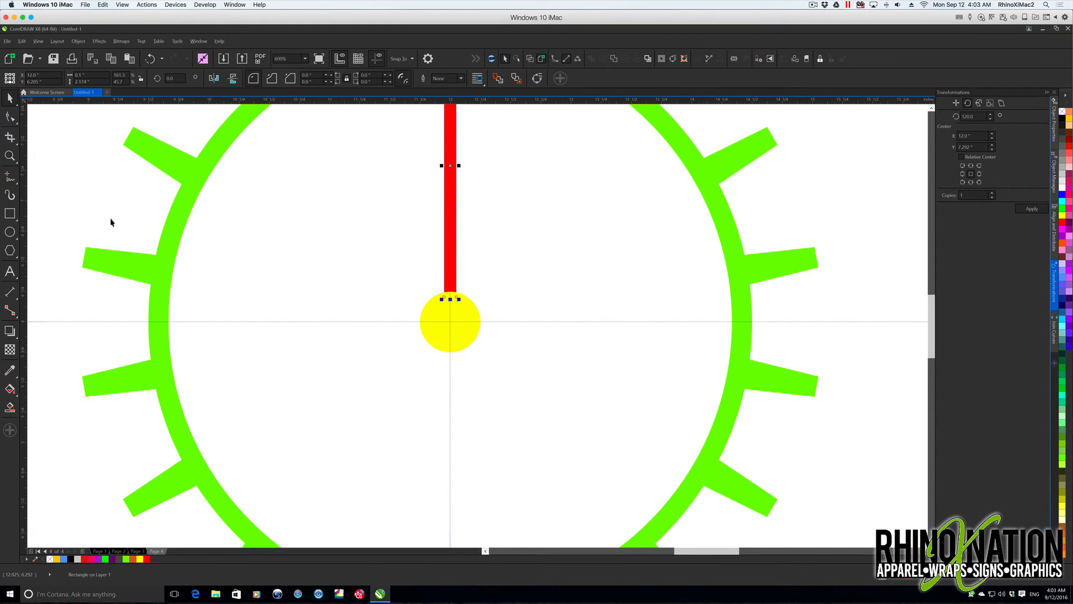
# Step: Convert the red spoke to curves and nudge its lower-left corner node inward toward the centreline
pyautogui.click(10, 117)
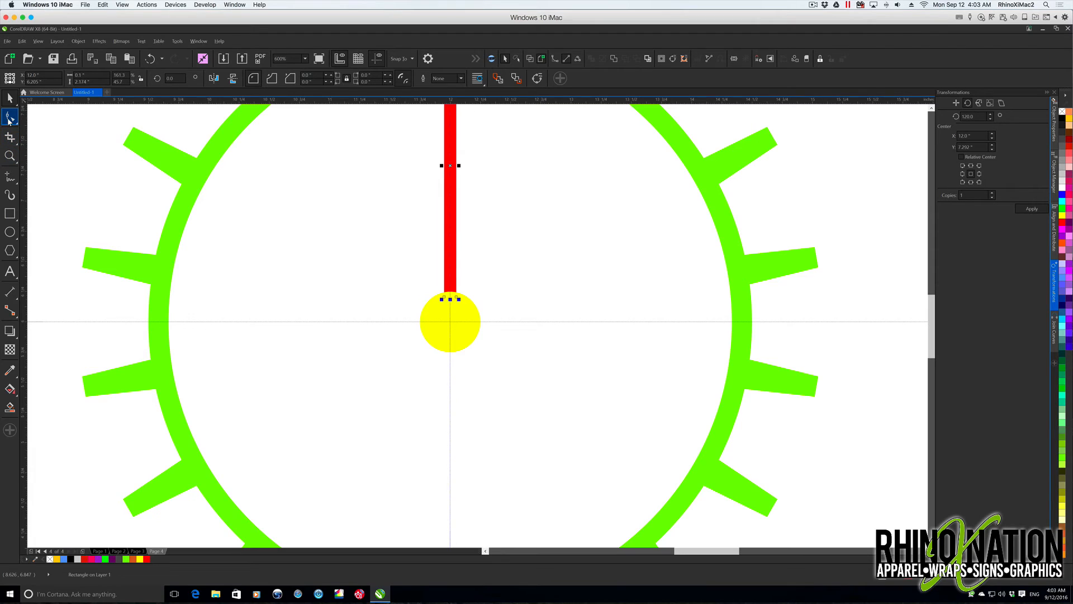
pyautogui.rightClick(446, 255)
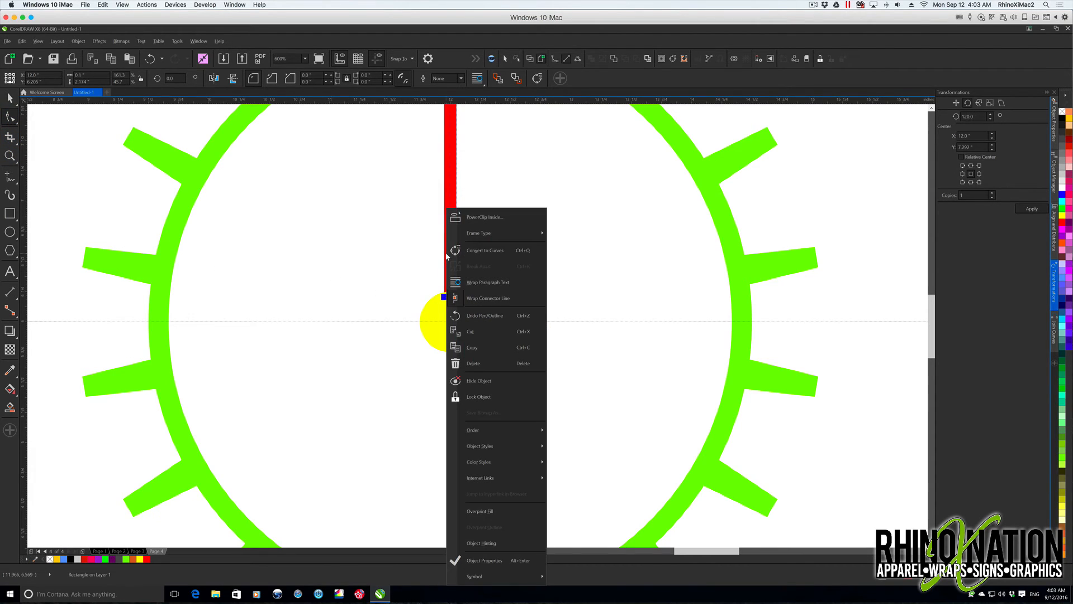
pyautogui.click(477, 253)
pyautogui.moveTo(490, 253); pyautogui.dragTo(532, 288)
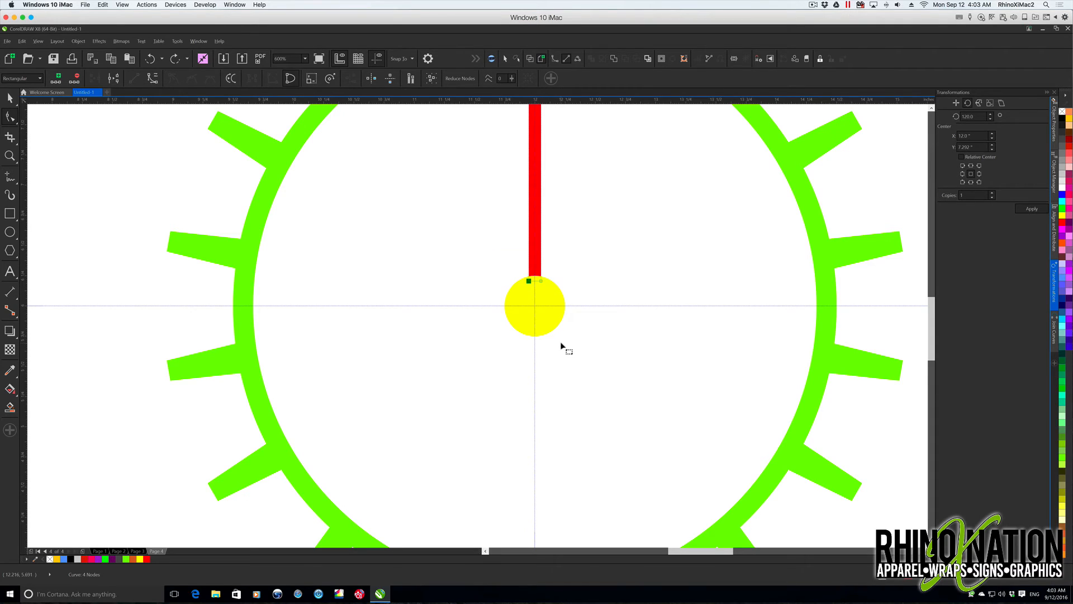
pyautogui.press('Right')
pyautogui.press('Right')
pyautogui.press('Right')
pyautogui.press('Right')
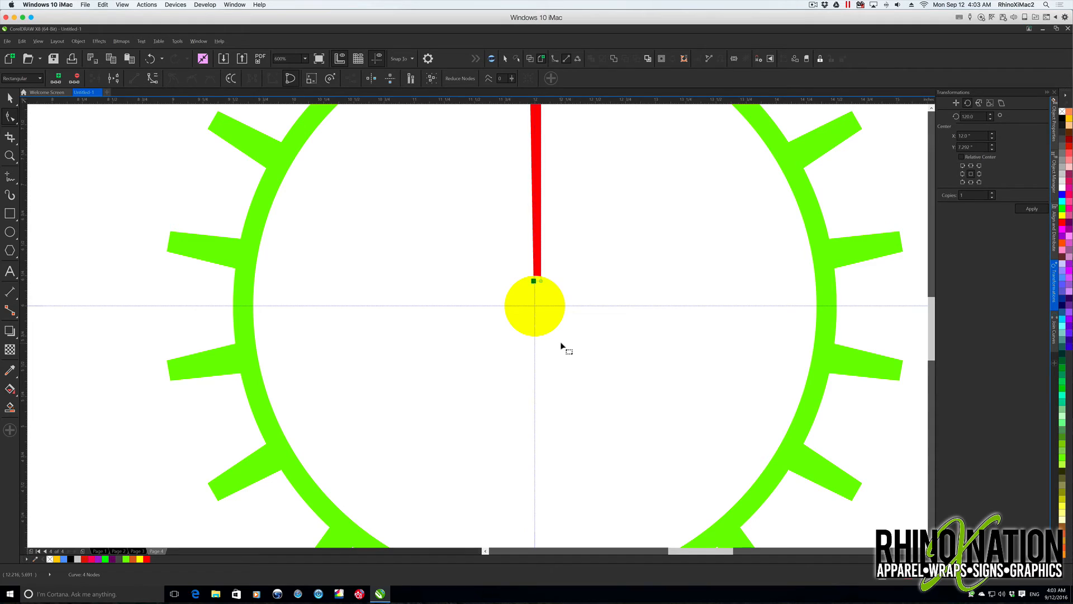
# Step: Nudge the spoke's lower-right corner node inward so the spoke tapers to a narrow tip at the hub
pyautogui.moveTo(559, 270); pyautogui.dragTo(538, 292)
pyautogui.press('Left')
pyautogui.press('Left')
pyautogui.press('Left')
pyautogui.press('Left')
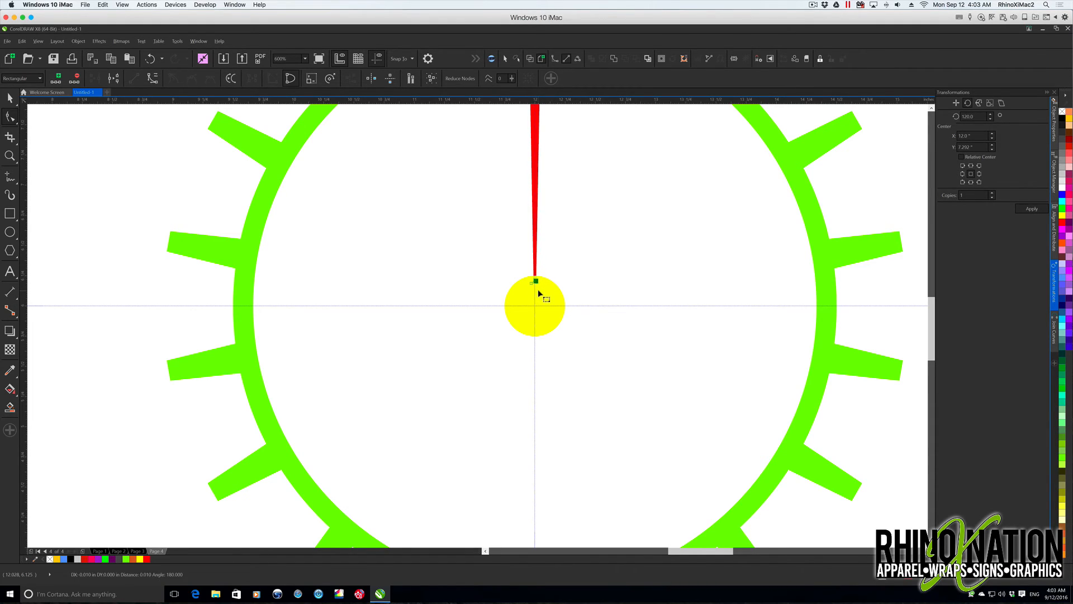
pyautogui.press('Escape')
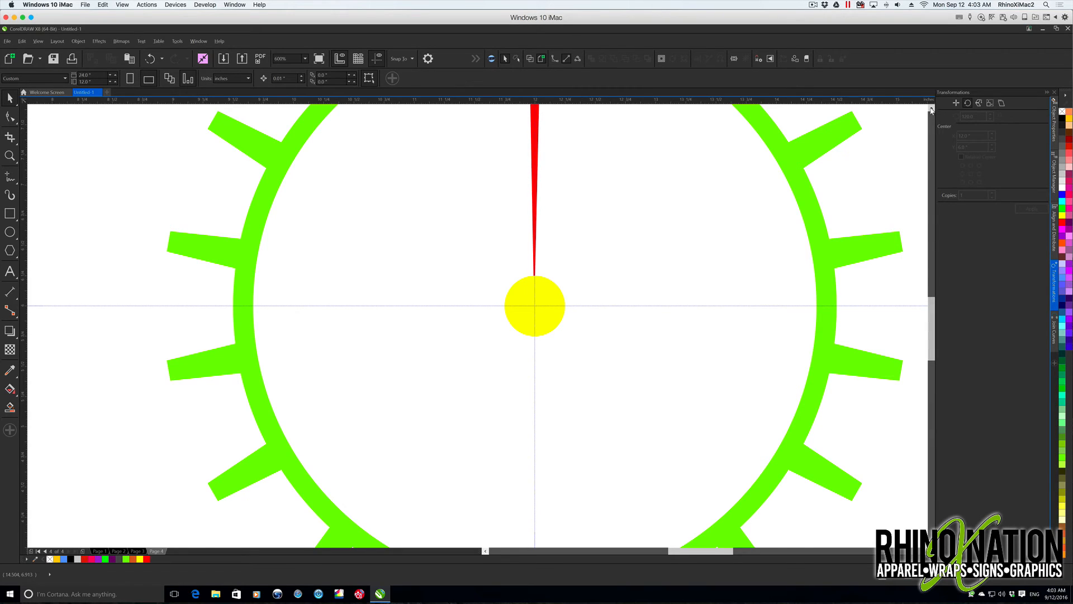
# Step: Move the tapered spoke up slightly so its narrow tip just overlaps the upper edge of the yellow hub
pyautogui.click(930, 108)
pyautogui.scroll(1, 538, 122)
pyautogui.click(538, 122)
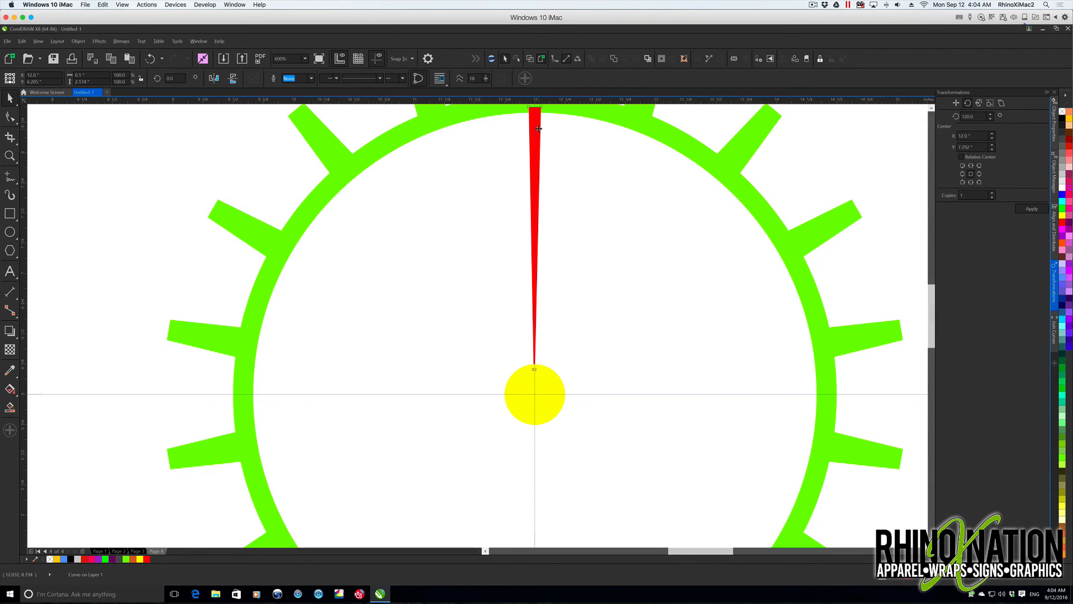
pyautogui.moveTo(537, 122); pyautogui.dragTo(539, 127)
pyautogui.scroll(3, 551, 394)
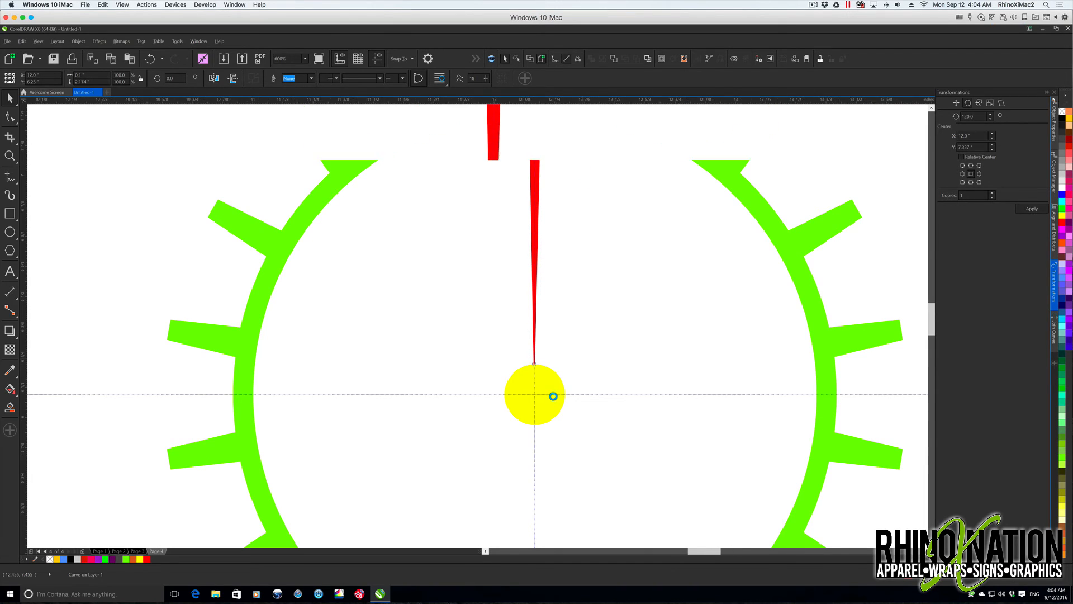
pyautogui.moveTo(430, 140); pyautogui.dragTo(504, 146)
pyautogui.moveTo(504, 146); pyautogui.dragTo(433, 143)
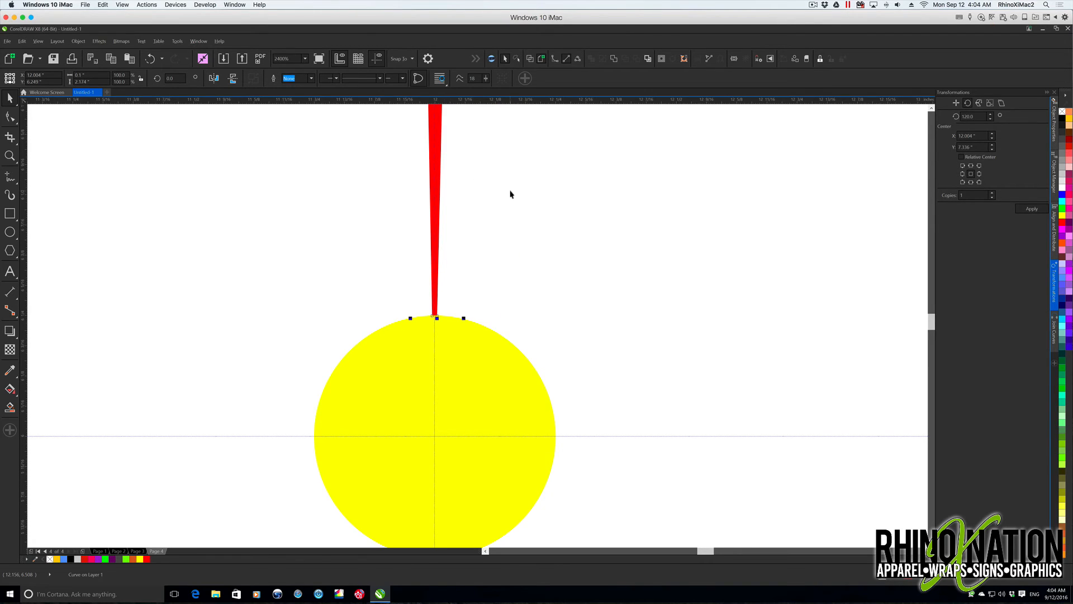
# Step: Shorten the spoke from its upper end to about 2.095 inches high so it just overlaps the ring's inner edge
pyautogui.scroll(-1, 573, 206)
pyautogui.scroll(5, 572, 206)
pyautogui.moveTo(505, 133); pyautogui.dragTo(505, 152)
pyautogui.click(682, 266)
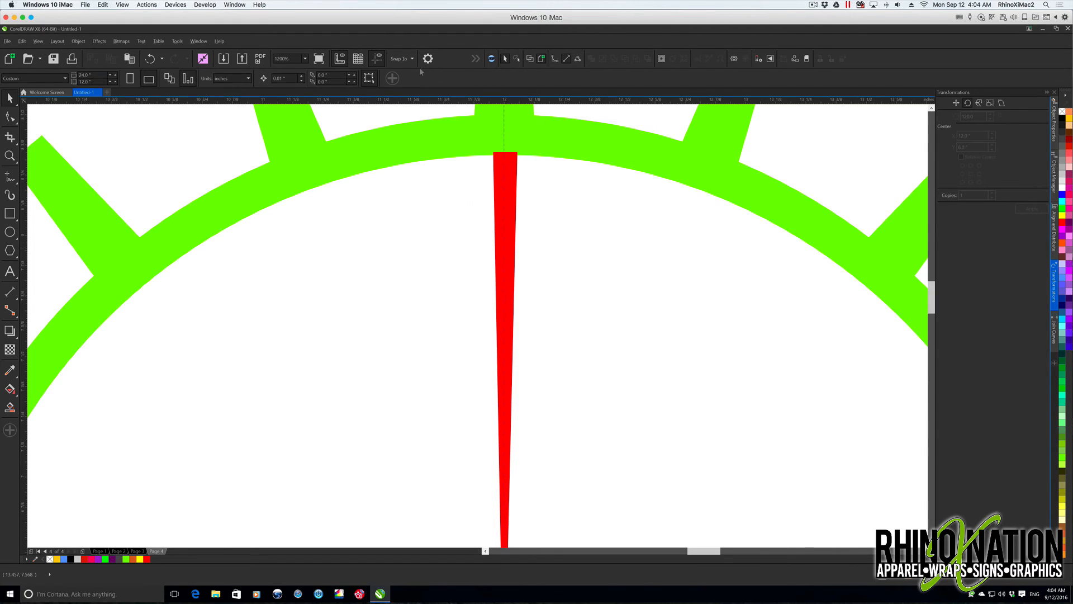
# Step: Move the red spoke's centre of rotation to the middle of the yellow hub
pyautogui.scroll(1, 392, 142)
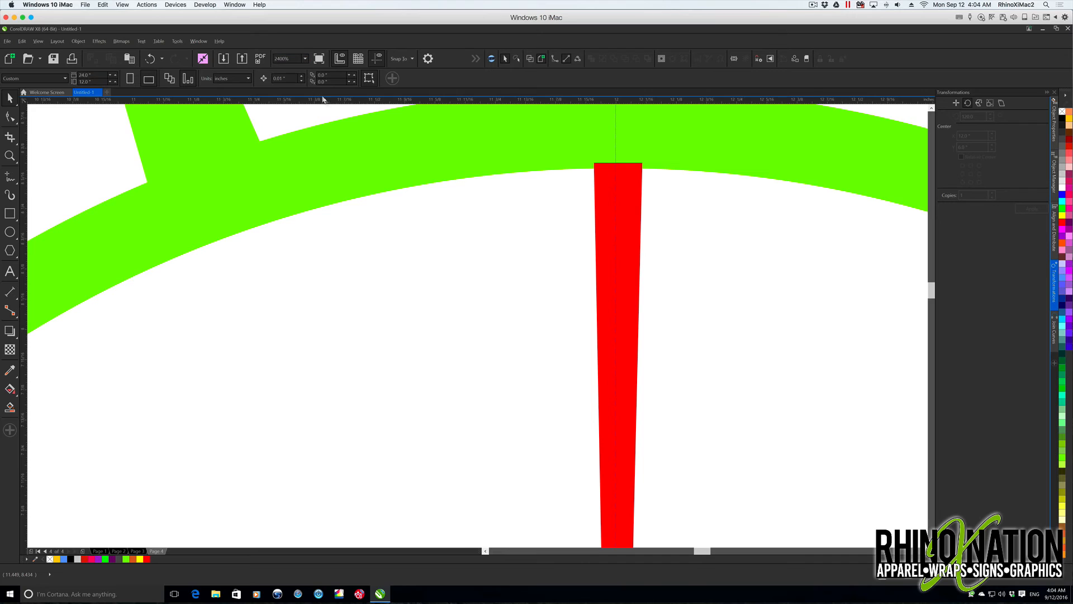
pyautogui.scroll(-3, 571, 193)
pyautogui.click(577, 200)
pyautogui.click(576, 200)
pyautogui.moveTo(575, 289); pyautogui.dragTo(576, 333)
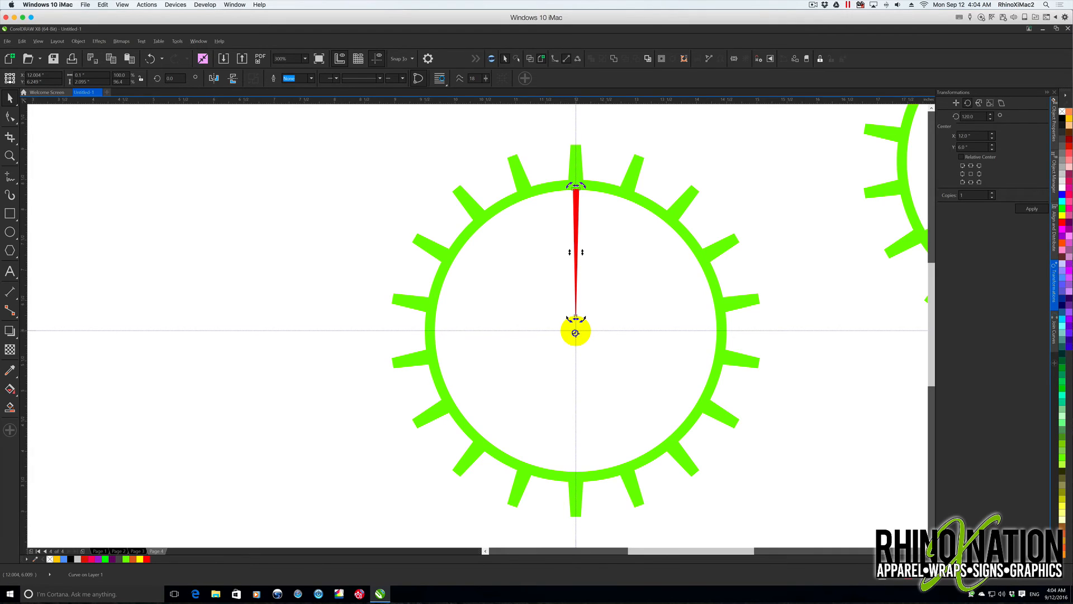
pyautogui.scroll(2, 579, 334)
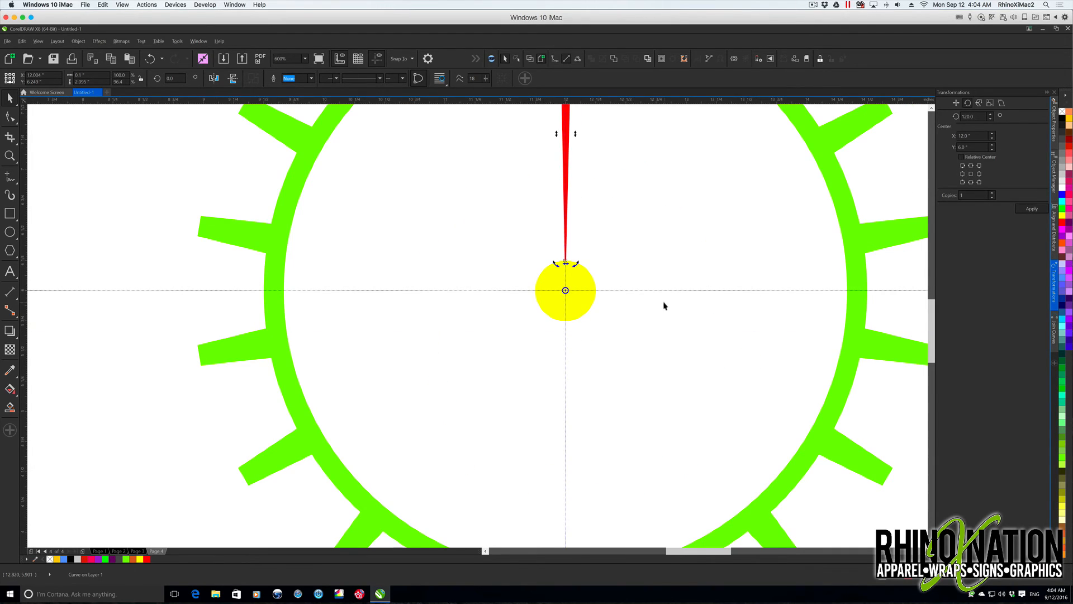
# Step: Create one copy of the spoke rotated 180 degrees about the hub's centre and select both spokes
pyautogui.hotkey('shift', 'F4')
pyautogui.click(985, 116)
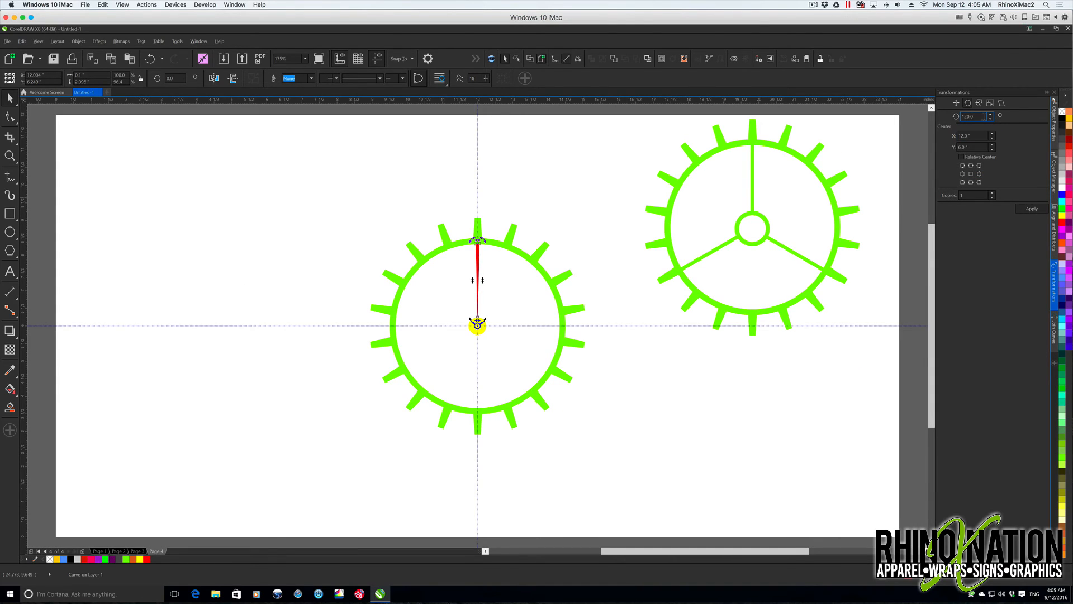
pyautogui.moveTo(984, 116); pyautogui.dragTo(961, 117)
pyautogui.write('1')
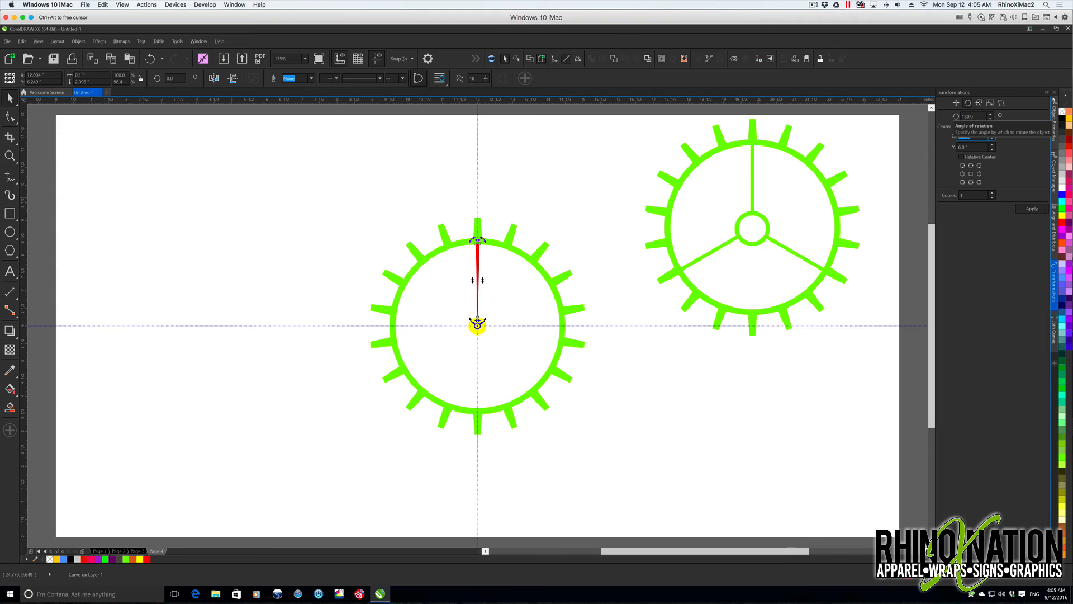
pyautogui.press('Tab')
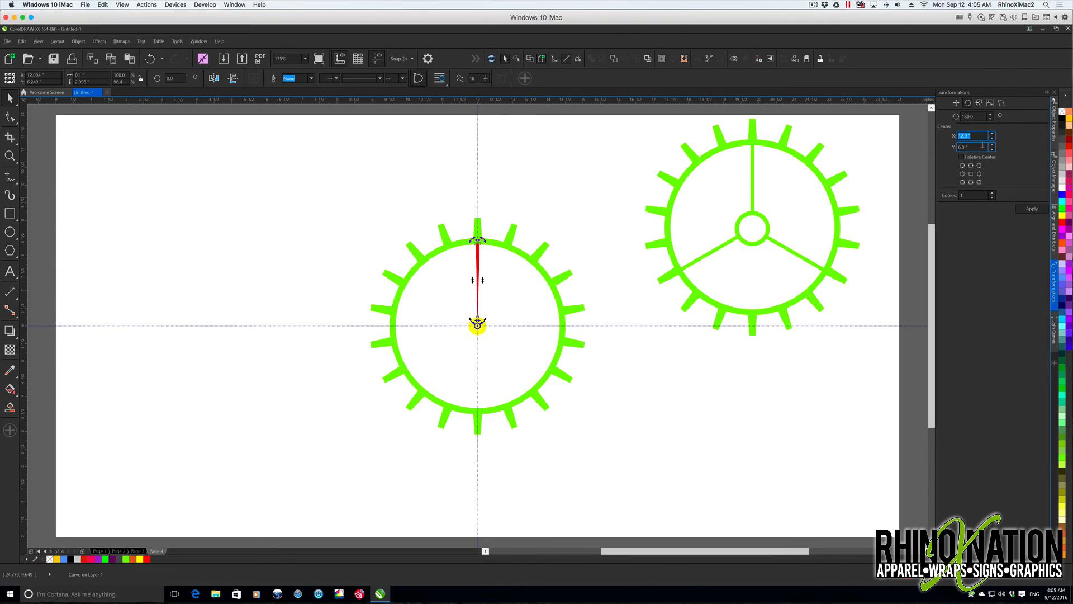
pyautogui.click(1031, 209)
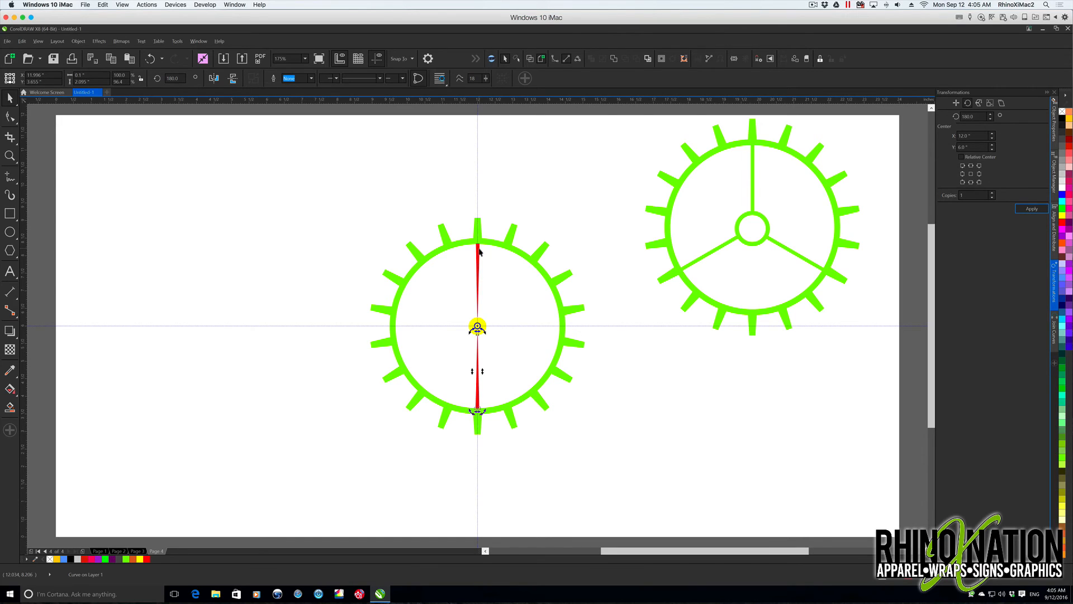
pyautogui.keyDown('shift'); pyautogui.click(477, 324); pyautogui.keyUp('shift')
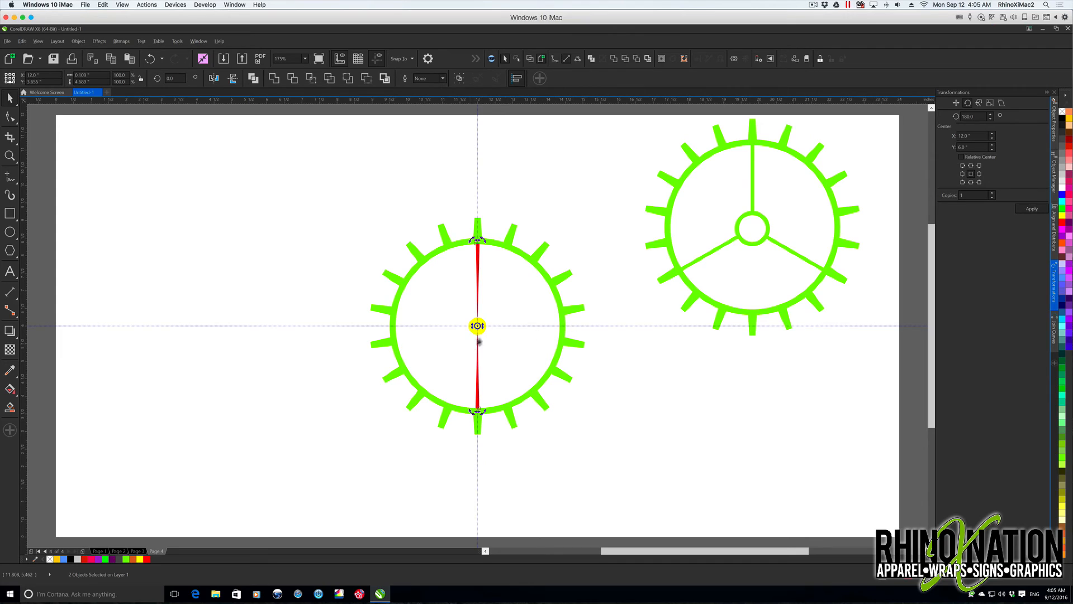
# Step: Try a copy of the spoke pair rotated by 360/10 degrees about the hub, then undo it
pyautogui.doubleClick(984, 117)
pyautogui.write('360')
pyautogui.press('Tab')
pyautogui.click(980, 116)
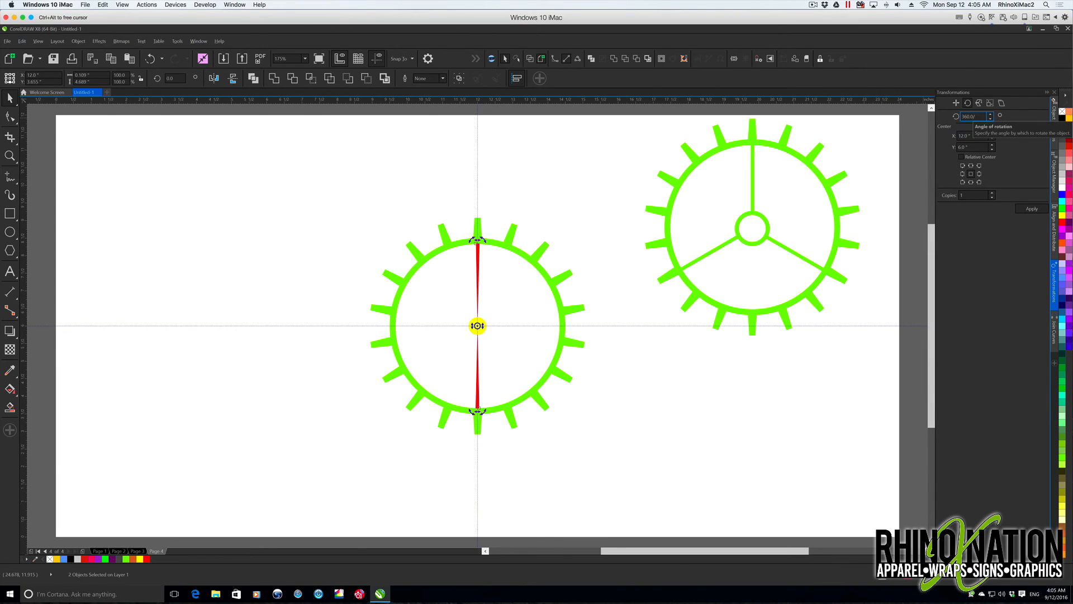
pyautogui.write('/10')
pyautogui.press('Tab')
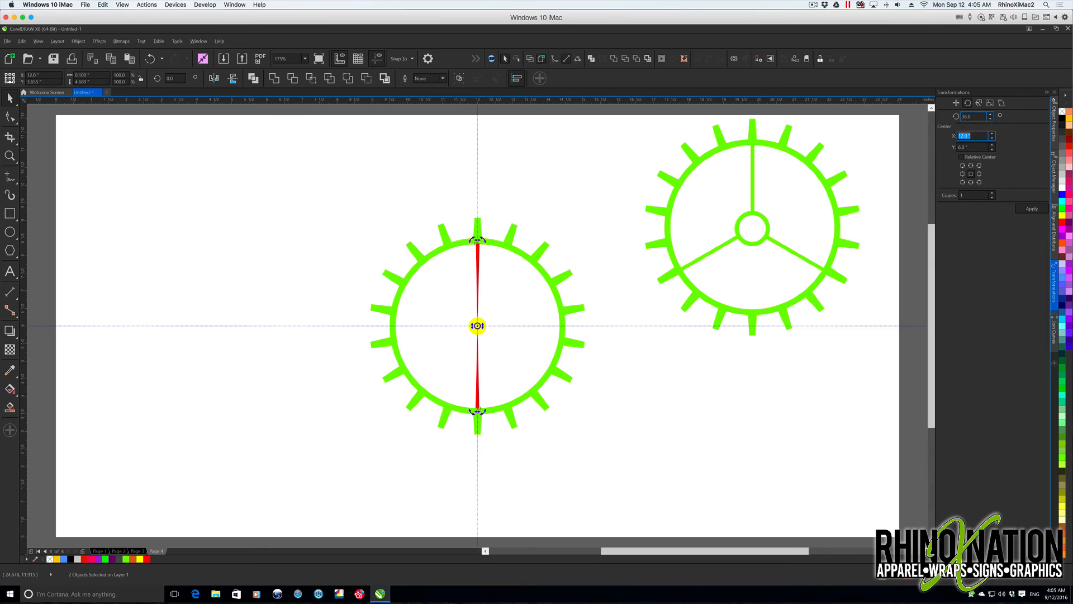
pyautogui.click(1030, 210)
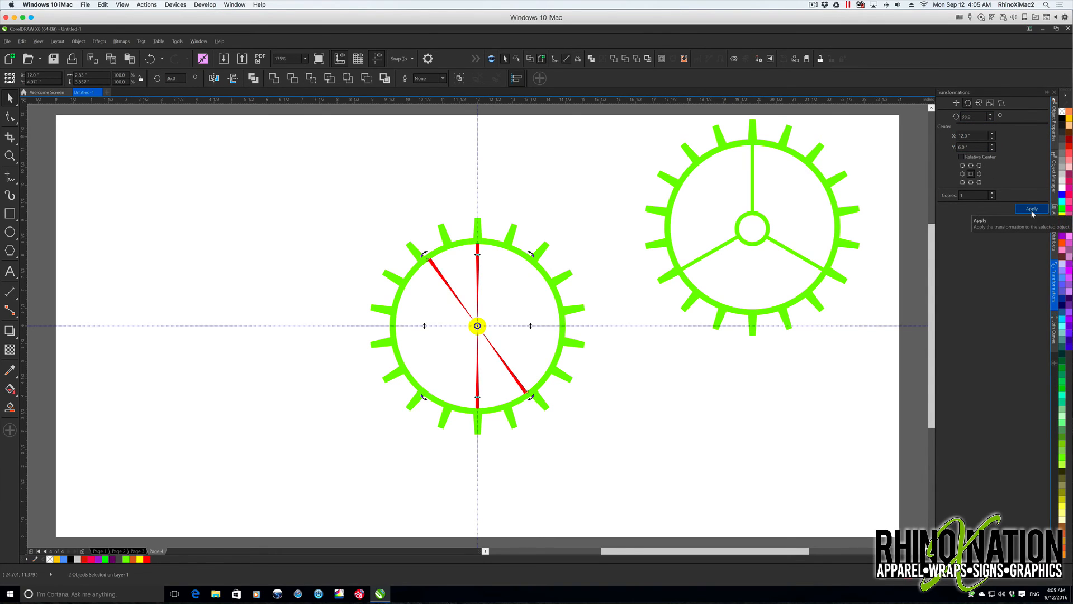
pyautogui.hotkey('ctrl', 'z')
# Step: Try filling the ring with repeated copies of the spoke pair, each rotated 18 degrees about the hub
pyautogui.click(973, 117)
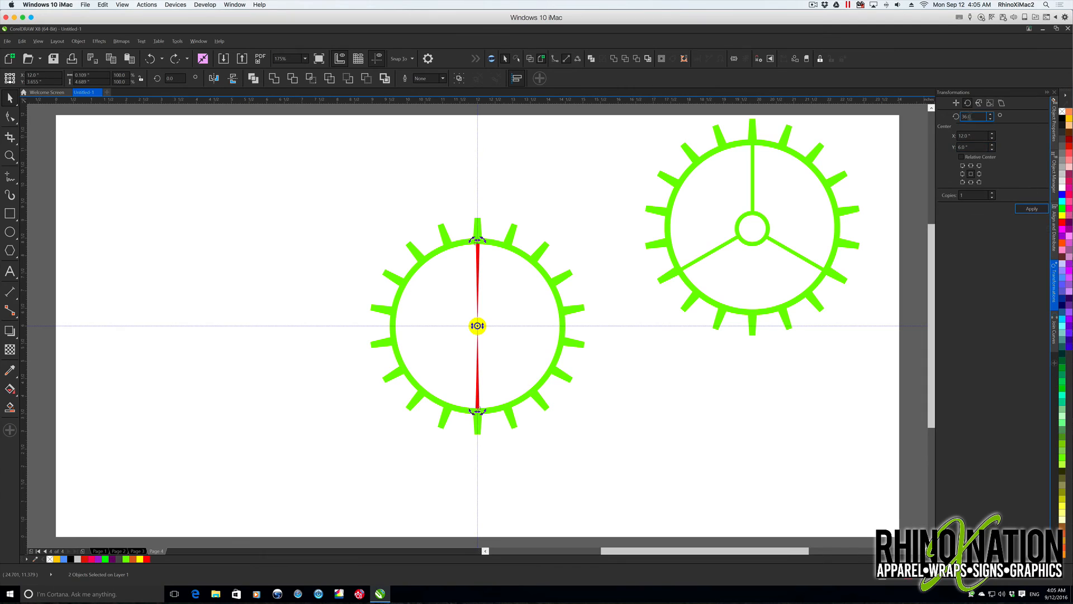
pyautogui.write('18')
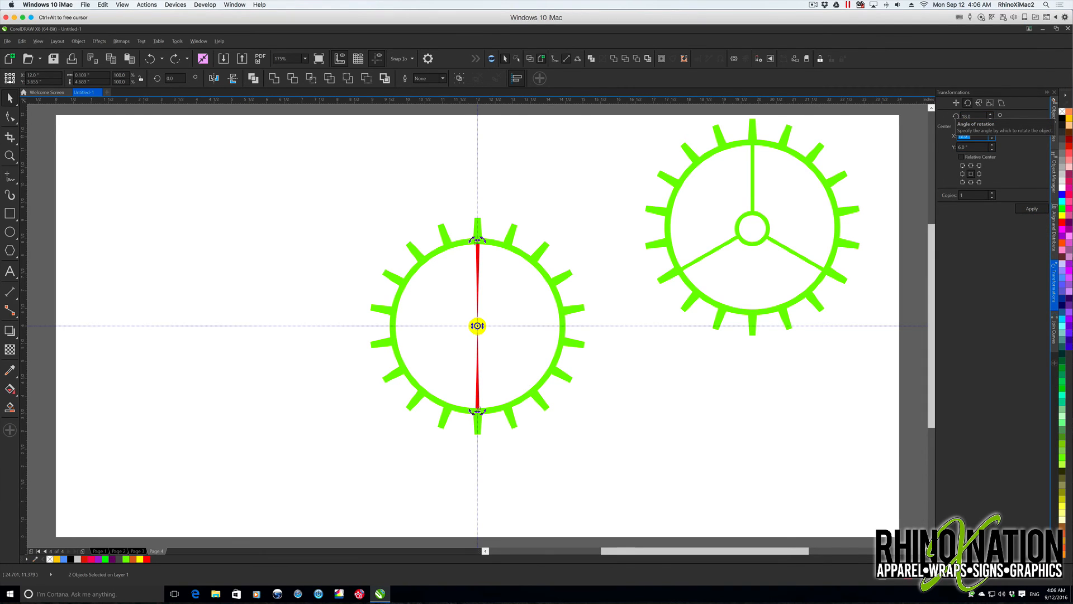
pyautogui.click(1033, 210)
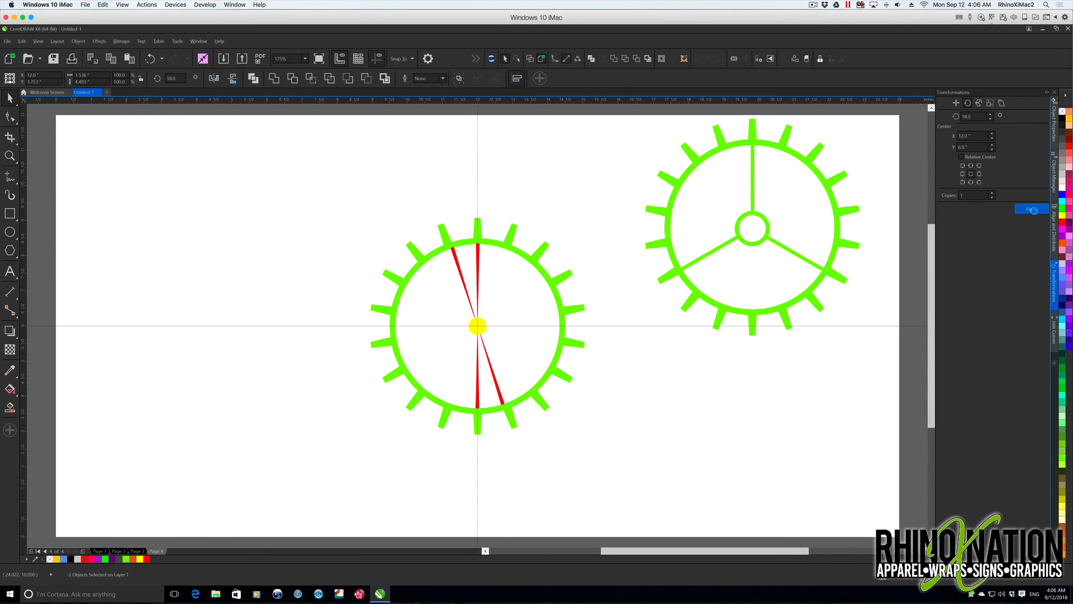
pyautogui.click(1033, 209)
pyautogui.click(1033, 209)
pyautogui.click(1033, 209)
pyautogui.click(1033, 209)
pyautogui.click(1033, 209)
pyautogui.click(1033, 209)
pyautogui.click(1032, 209)
pyautogui.click(1033, 209)
# Step: Try welding the ring, spokes and hub into one shape, then undo back to the single opposing pair of spokes
pyautogui.moveTo(337, 194); pyautogui.dragTo(610, 466)
pyautogui.click(613, 59)
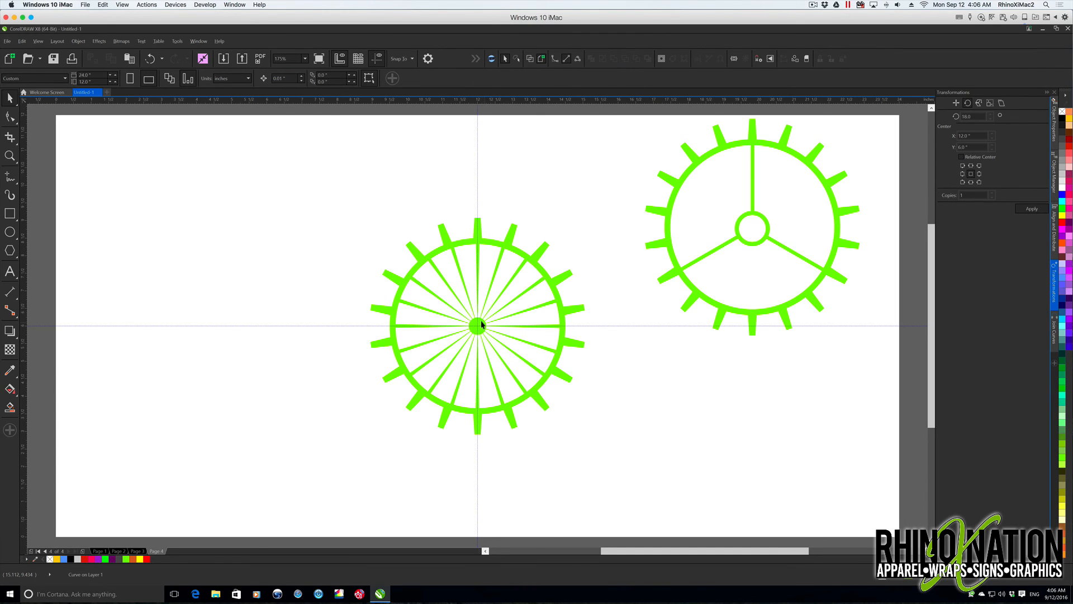
pyautogui.moveTo(477, 325); pyautogui.dragTo(469, 292)
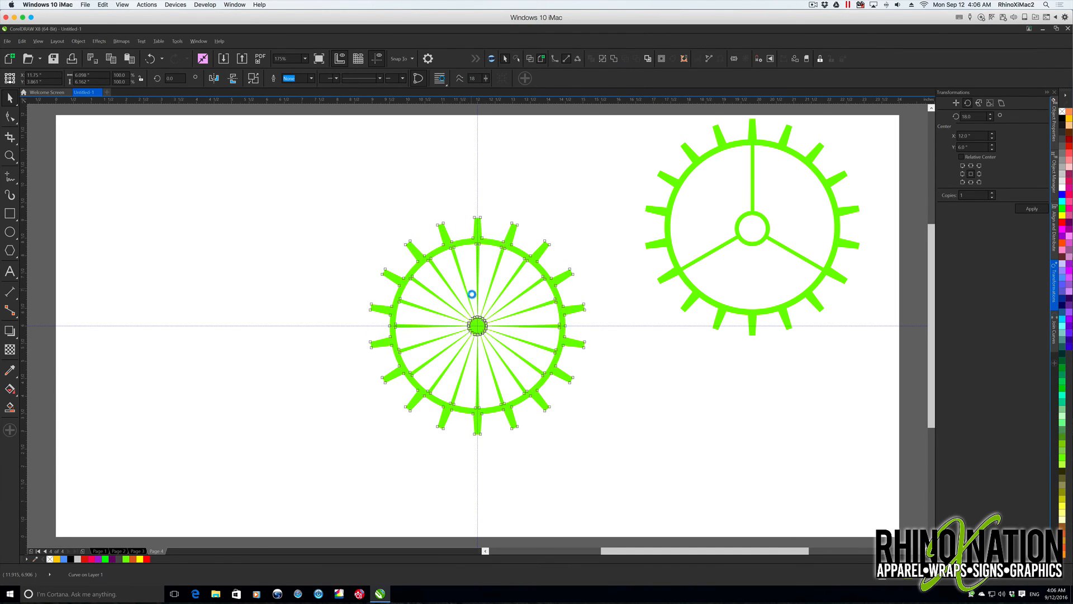
pyautogui.scroll(4, 463, 287)
pyautogui.click(661, 255)
pyautogui.scroll(-5, 501, 301)
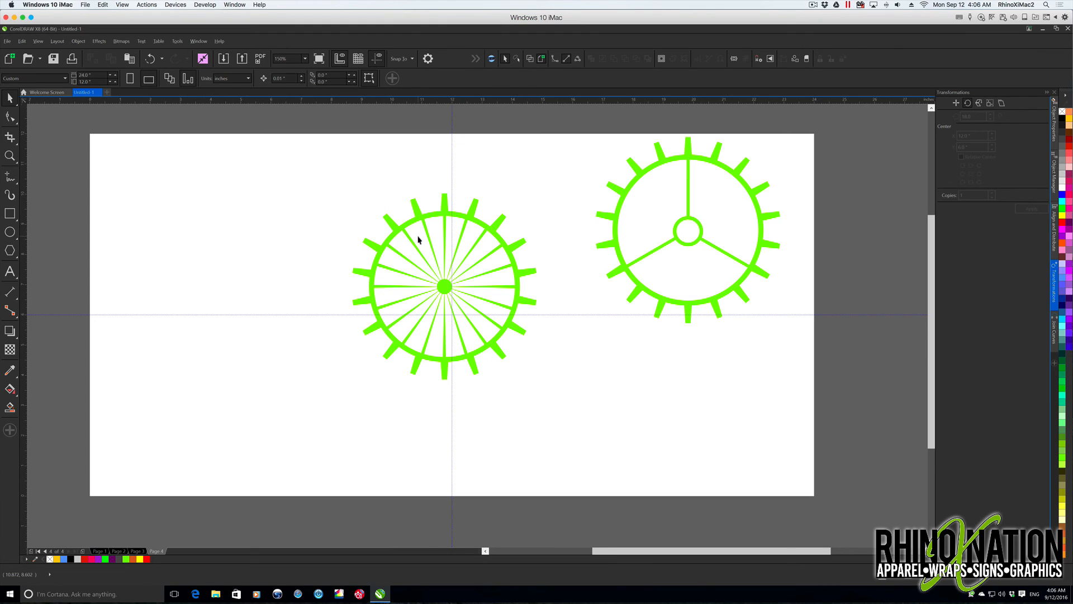
pyautogui.hotkey('ctrl', 'z')
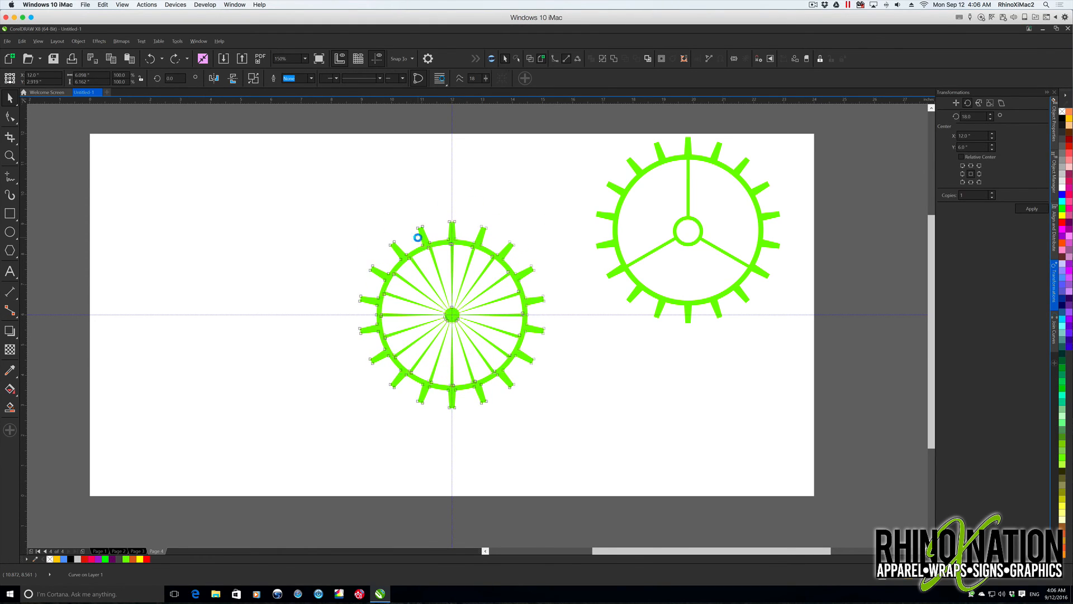
pyautogui.hotkey('ctrl', 'z')
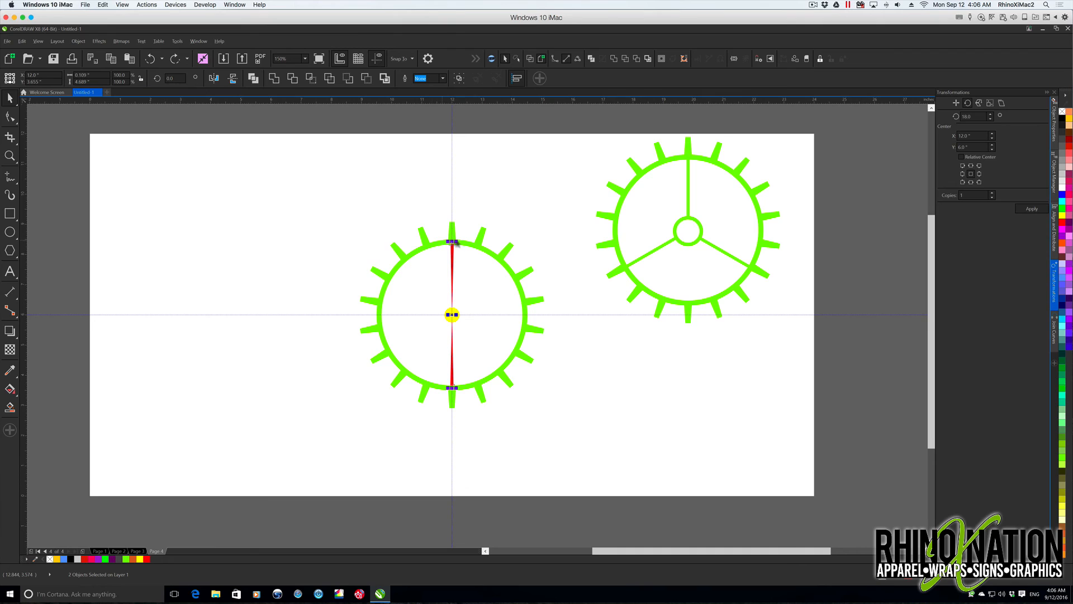
# Step: Copy the opposing spoke pair around the hub in 20-degree rotations, eight copies in all, so each spoke meets a tooth
pyautogui.doubleClick(973, 116)
pyautogui.write('20')
pyautogui.press('Tab')
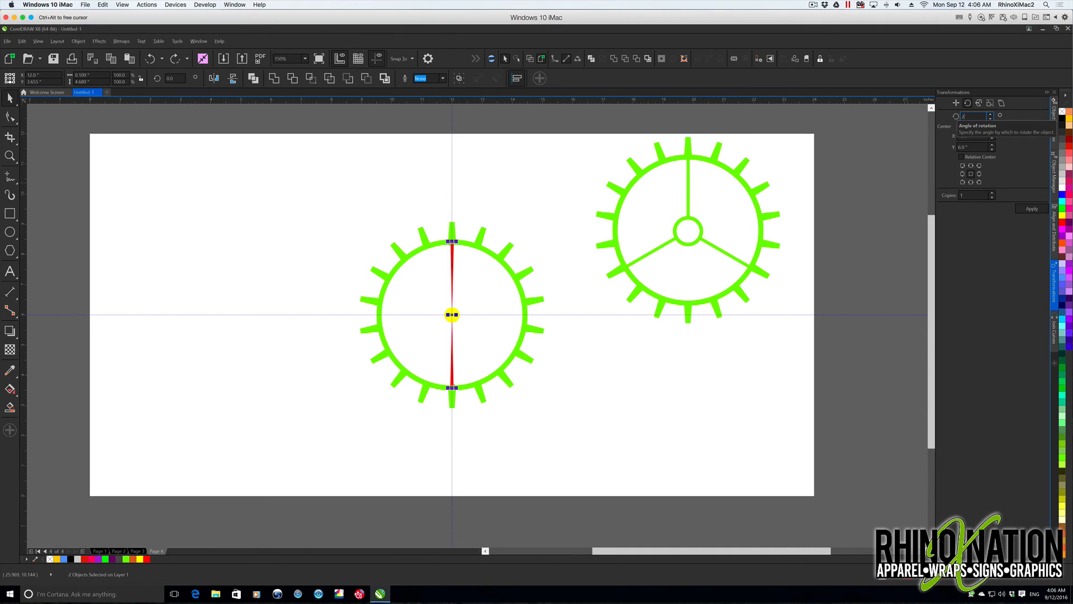
pyautogui.click(1030, 209)
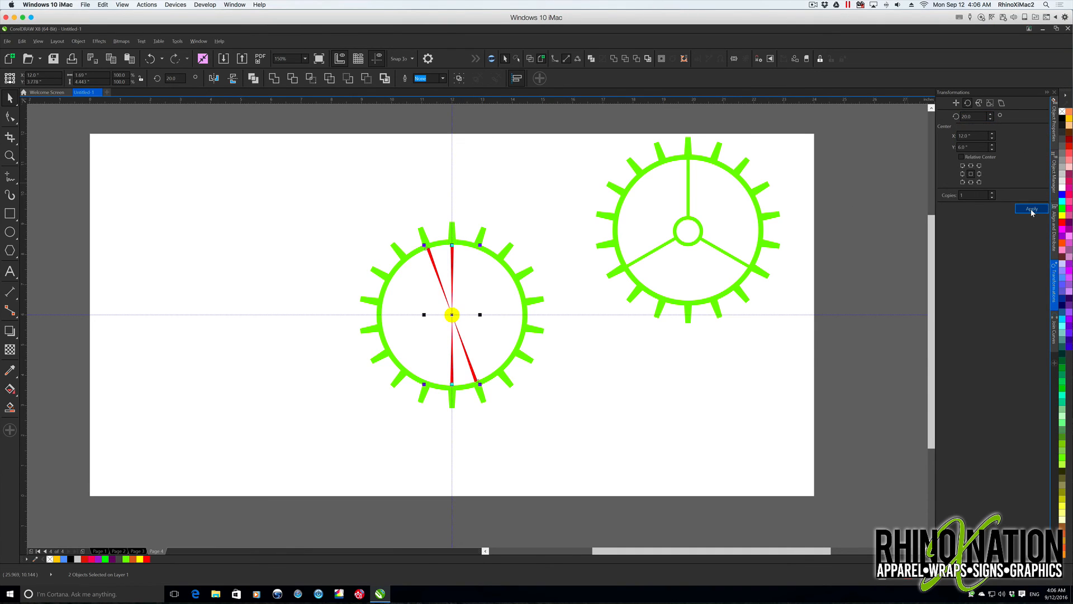
pyautogui.click(1031, 209)
pyautogui.click(1030, 209)
pyautogui.click(1030, 209)
pyautogui.click(1031, 209)
pyautogui.click(1031, 210)
pyautogui.click(1031, 209)
pyautogui.click(1030, 209)
# Step: Weld the toothed ring, red spokes and yellow hub into a single green gear
pyautogui.moveTo(325, 204); pyautogui.dragTo(567, 440)
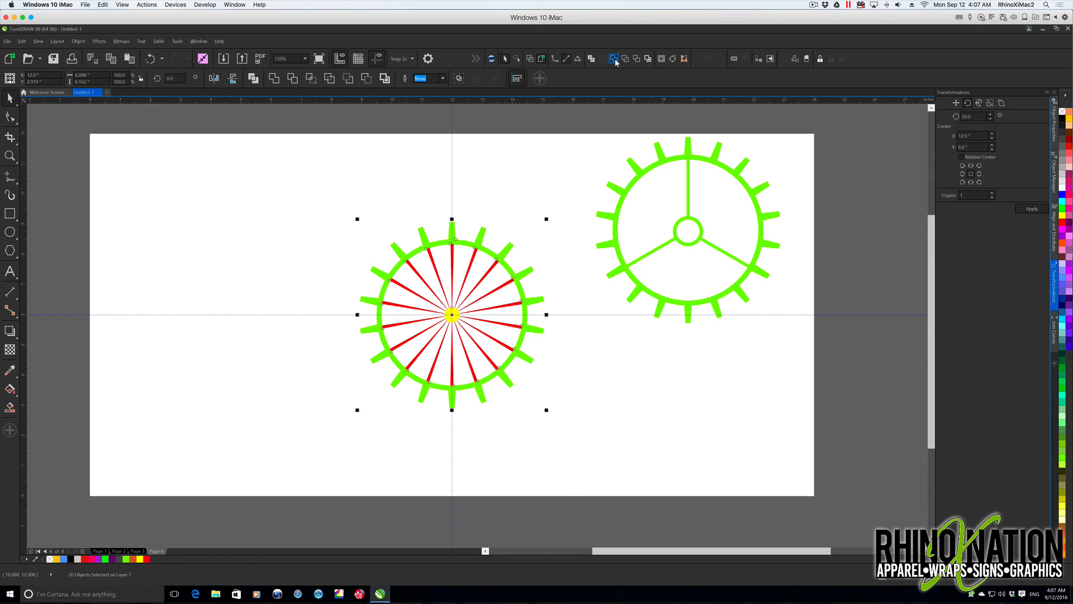
pyautogui.hotkey('ctrl', 'l')
pyautogui.click(569, 323)
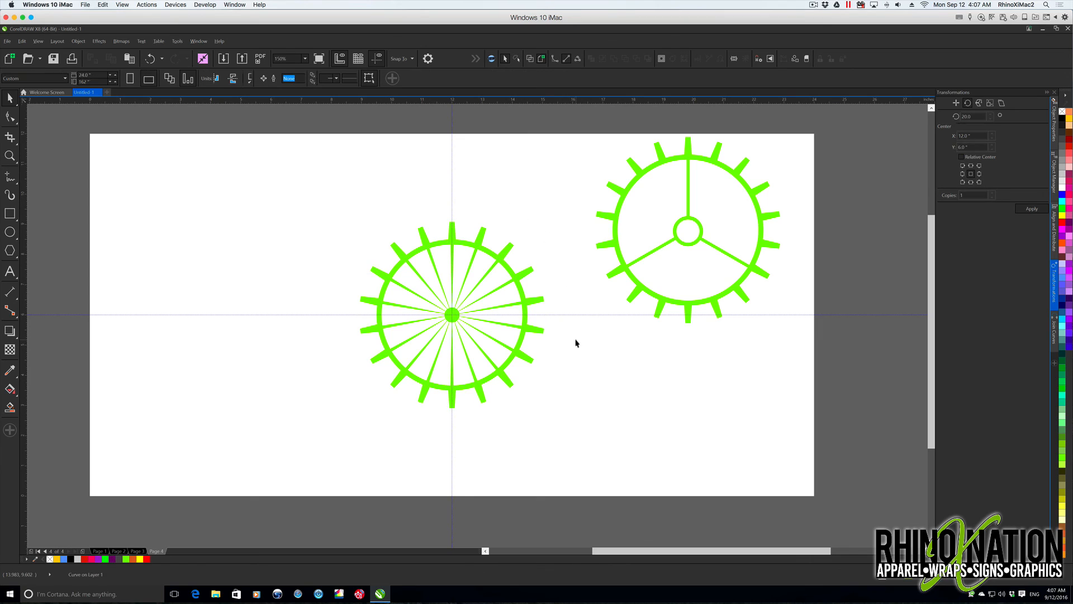